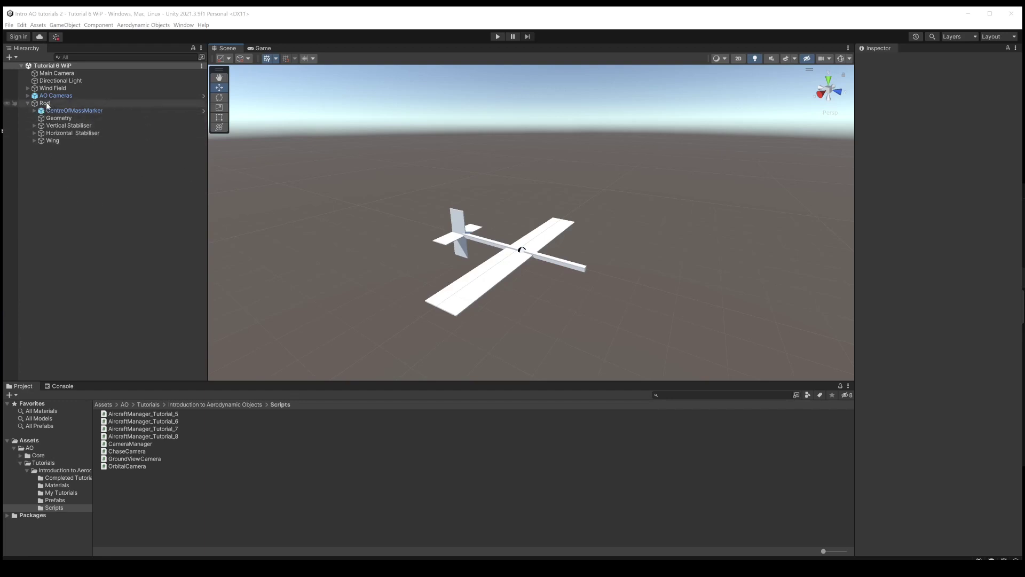
# Step: Rename the Rod object as Fuselage
pyautogui.click(45, 104)
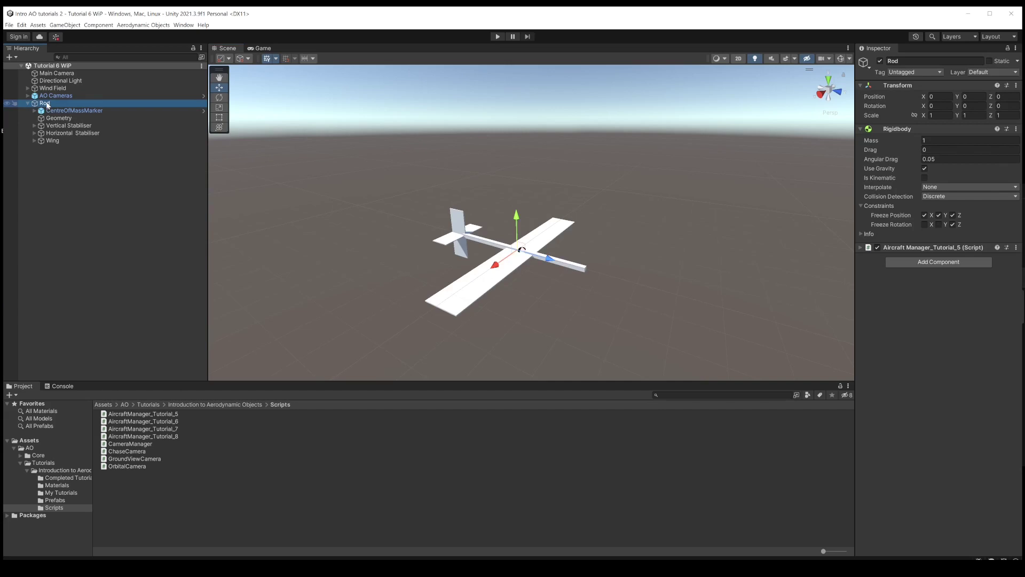
pyautogui.click(46, 103)
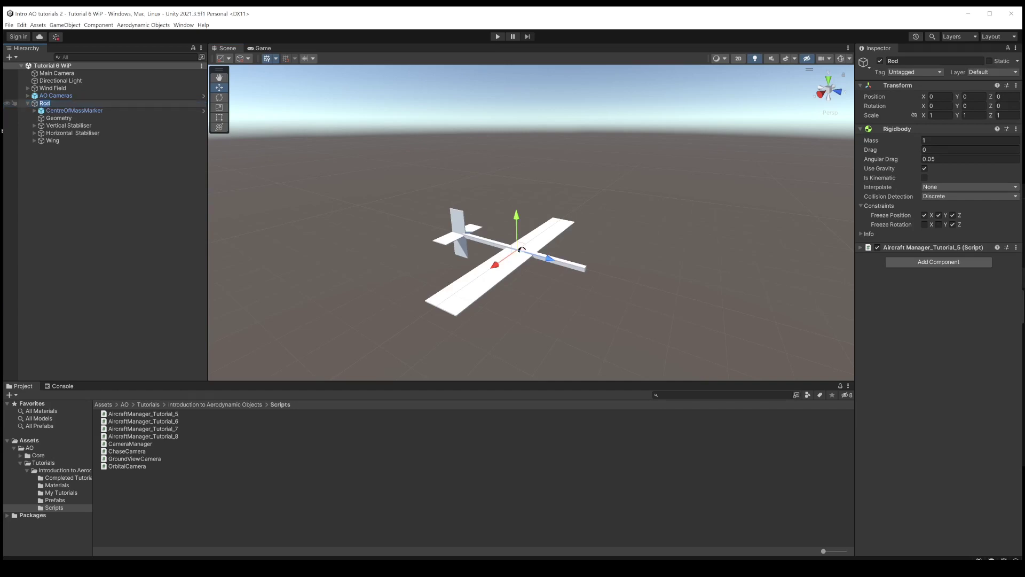
pyautogui.write('Fuselage')
pyautogui.press('Return')
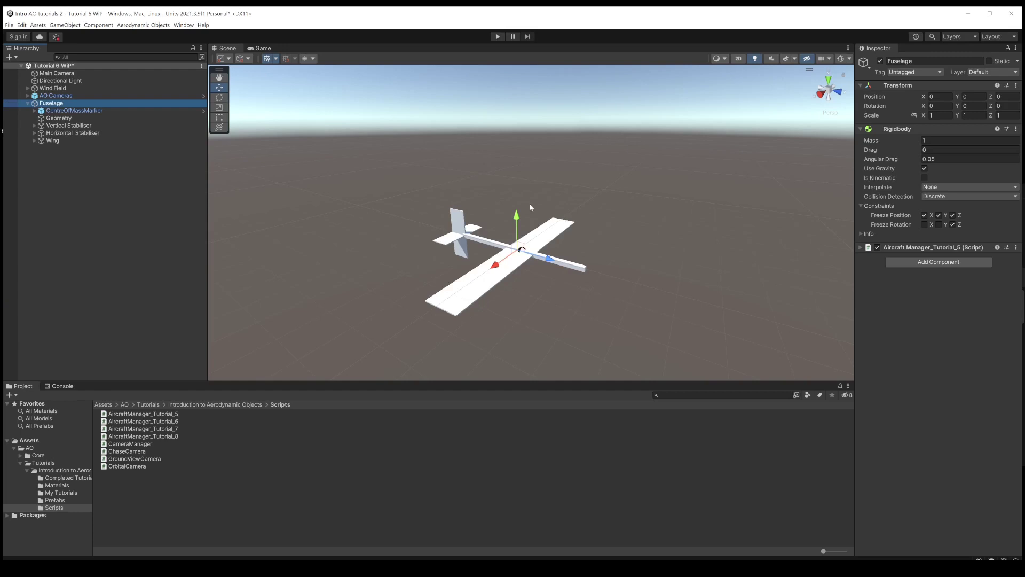
# Step: Create an empty parent object around Fuselage and name it Glider
pyautogui.rightClick(45, 104)
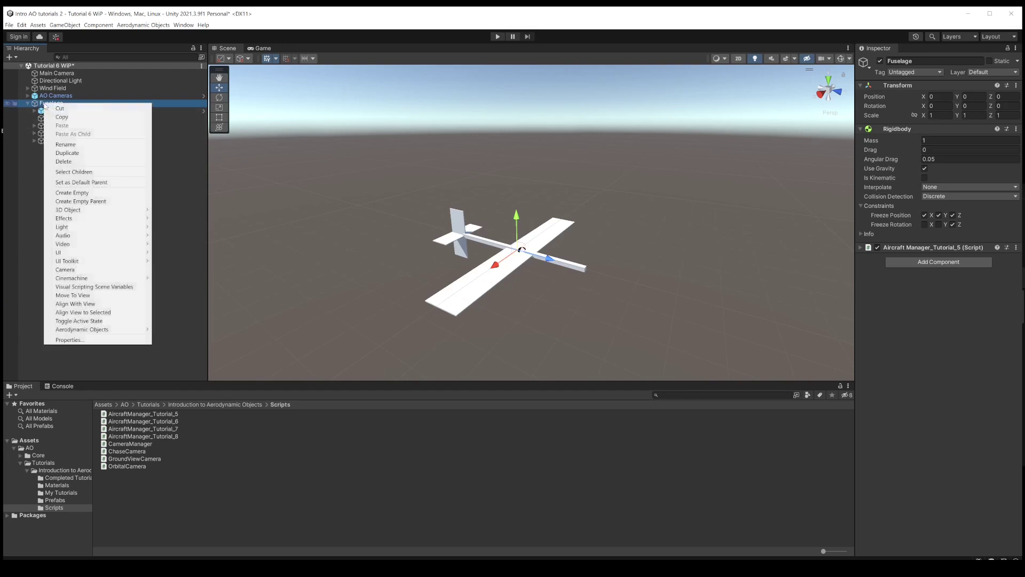
pyautogui.click(92, 201)
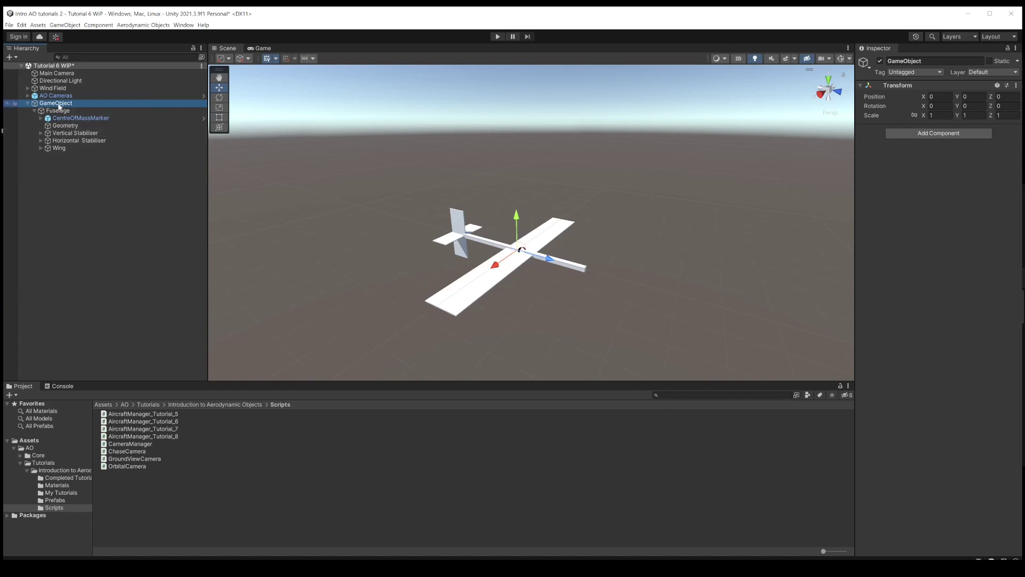
pyautogui.write('Glider')
pyautogui.press('Return')
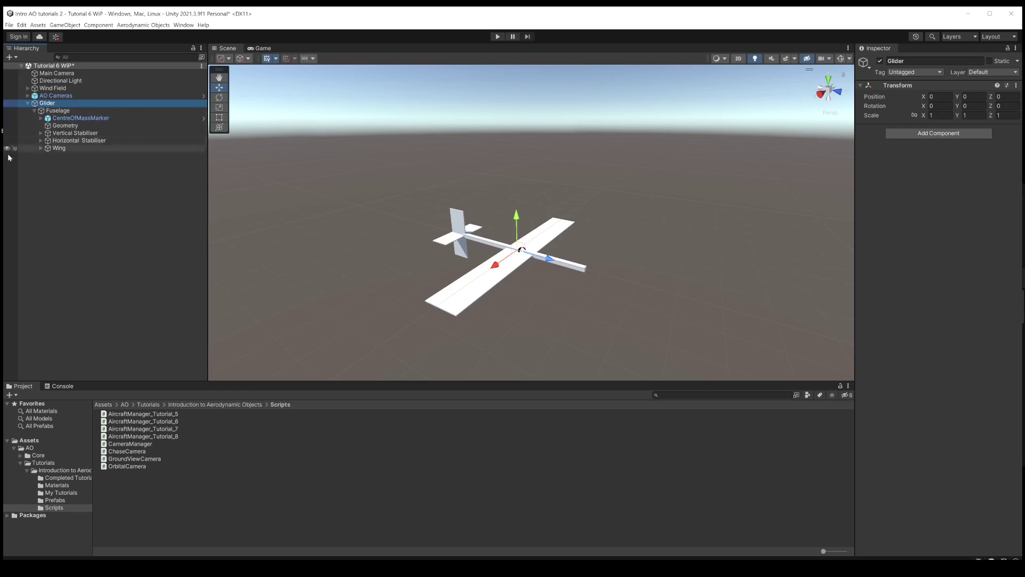
# Step: Add a Rigidbody component to Glider with a mass of 10 and an angular drag of 0
pyautogui.click(934, 134)
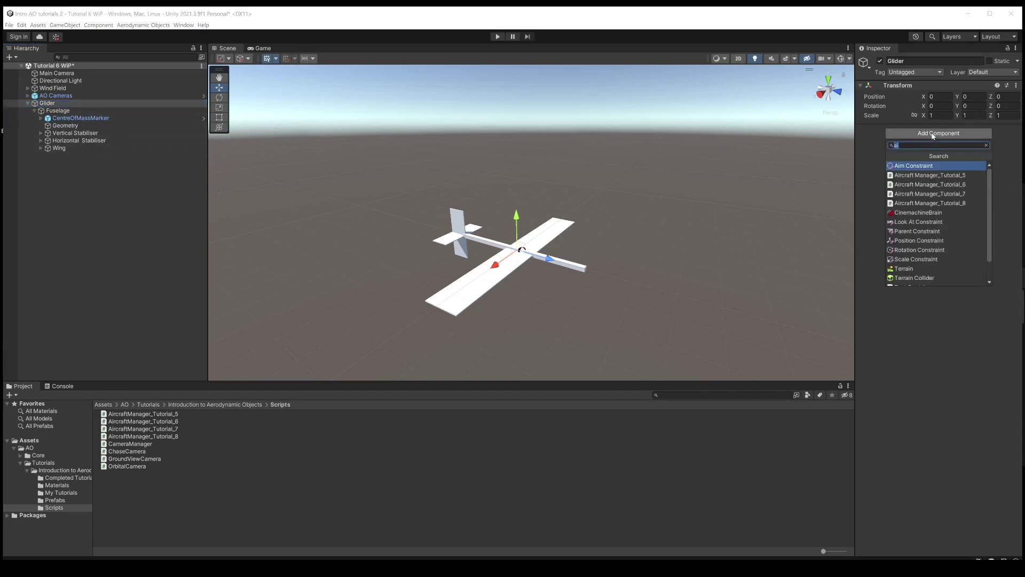
pyautogui.write('rigid')
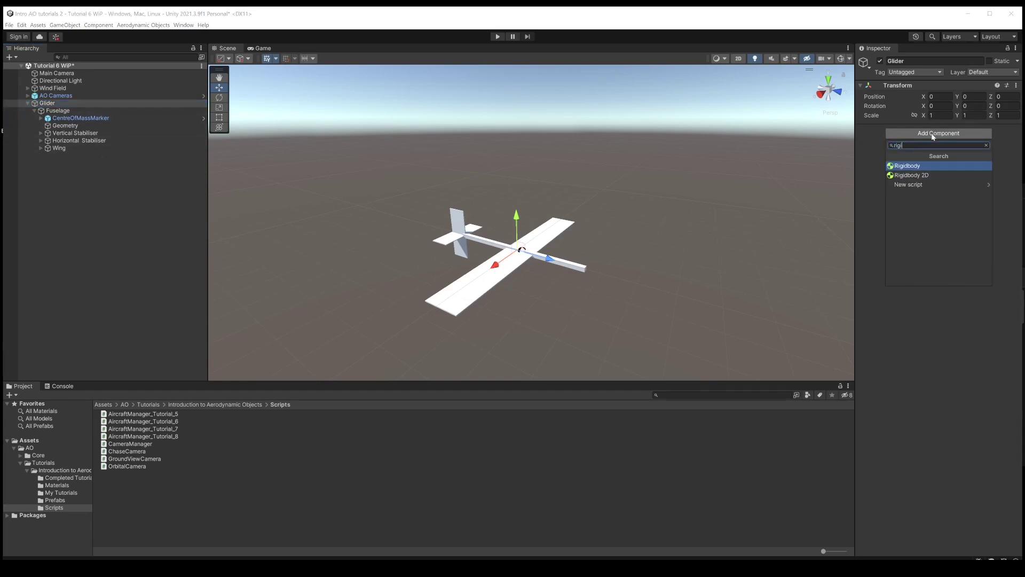
pyautogui.press('Return')
pyautogui.click(934, 140)
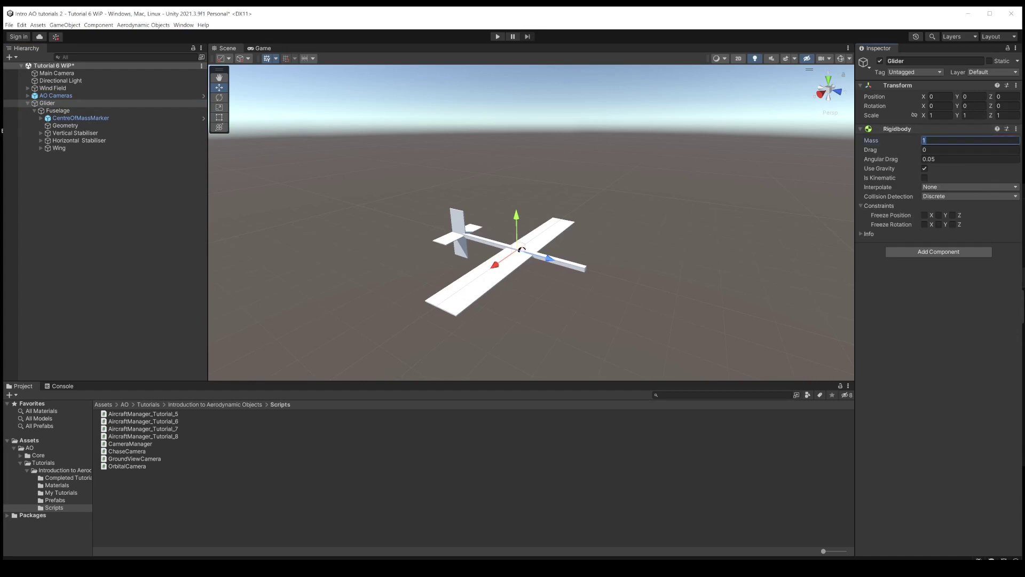
pyautogui.write('10')
pyautogui.press('Return')
pyautogui.click(944, 159)
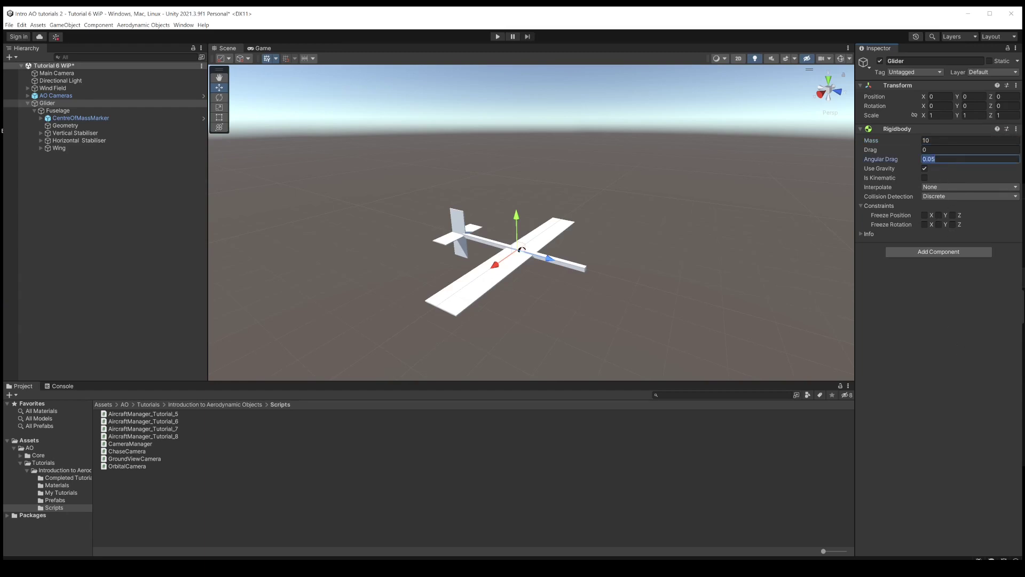
pyautogui.write('0')
pyautogui.press('Return')
# Step: Remove the Rigidbody and the Aircraft Manager_Tutorial_5 script components from Fuselage
pyautogui.click(50, 111)
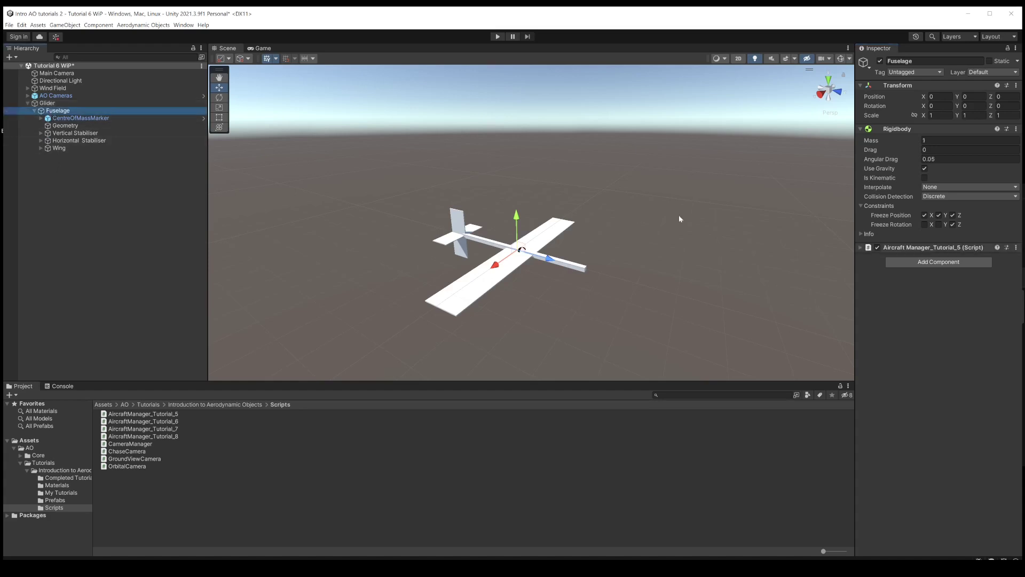
pyautogui.click(1016, 130)
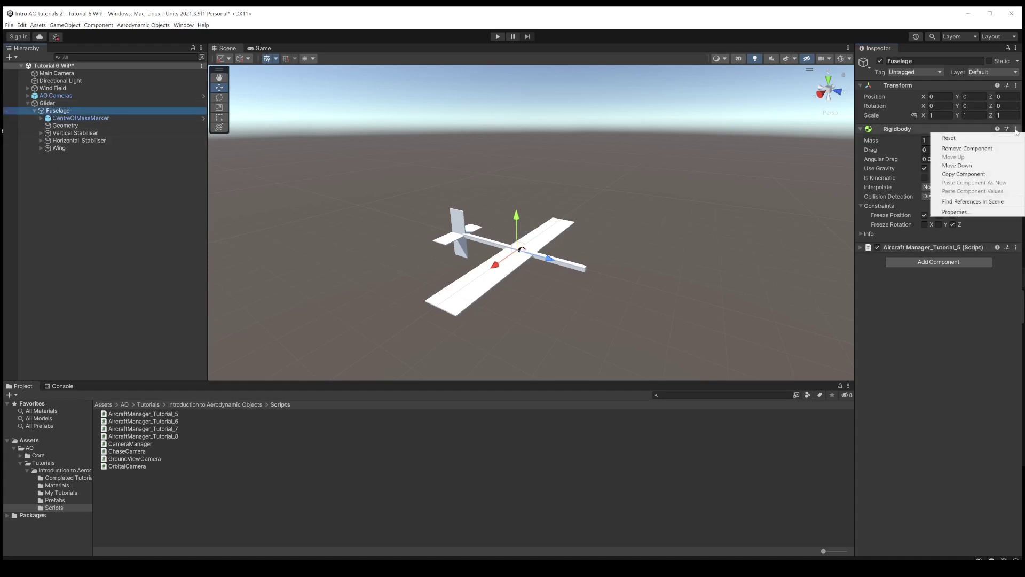
pyautogui.click(966, 149)
pyautogui.click(1017, 130)
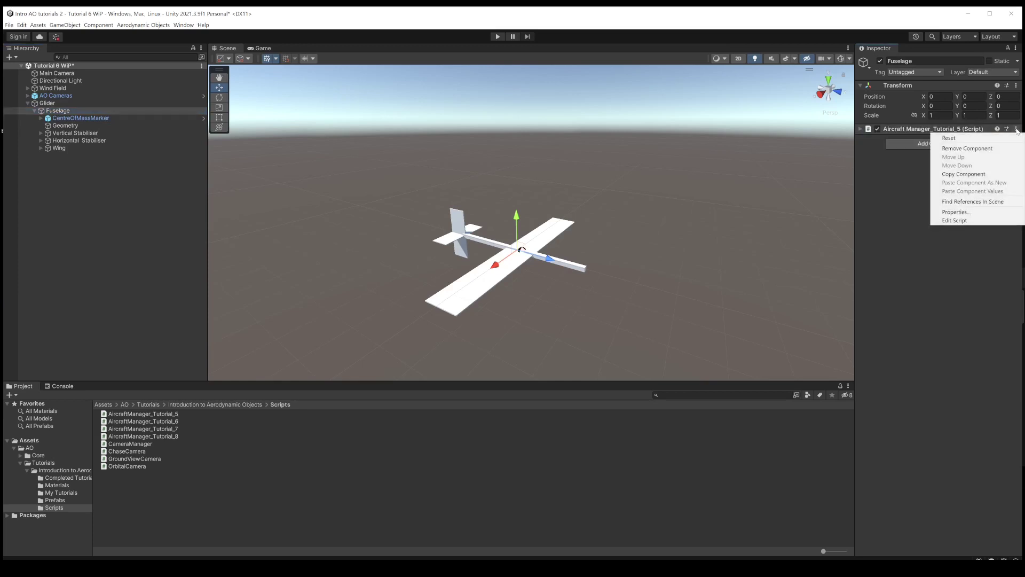
pyautogui.click(987, 150)
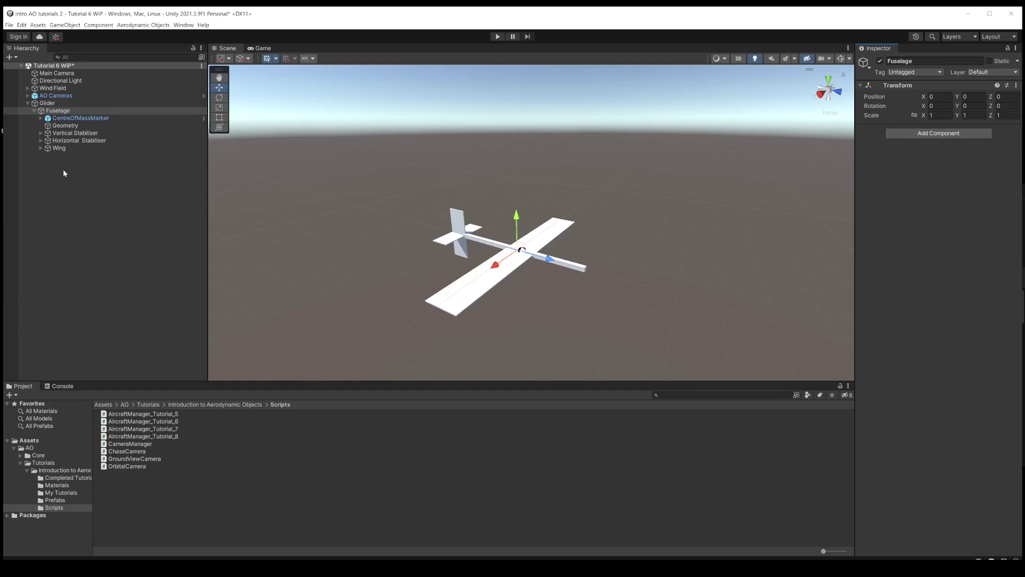
# Step: Group the Vertical Stabiliser and Horizontal Stabiliser under a new empty parent named Tail and collapse it
pyautogui.click(59, 141)
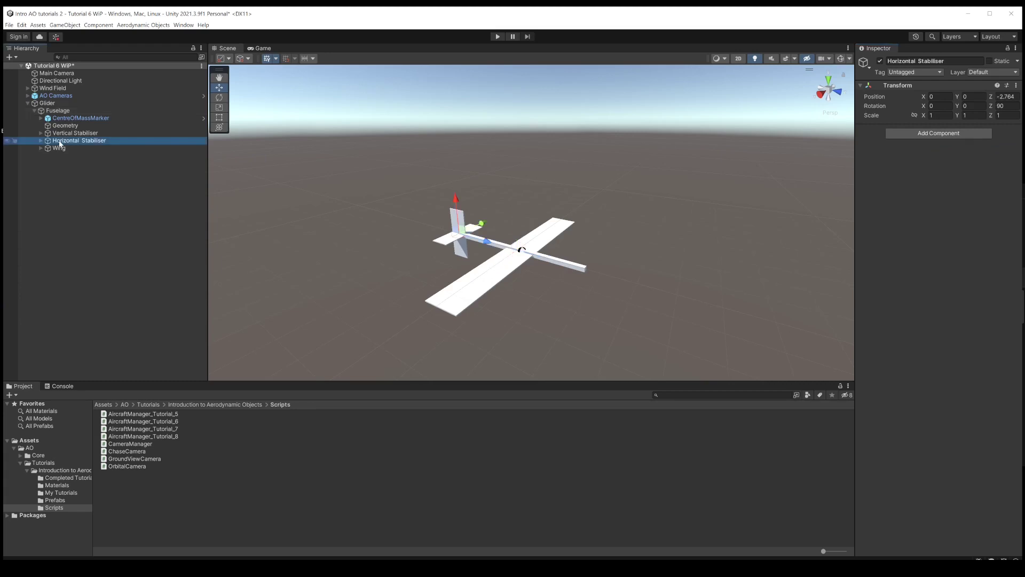
pyautogui.keyDown('ctrl'); pyautogui.click(60, 133); pyautogui.keyUp('ctrl')
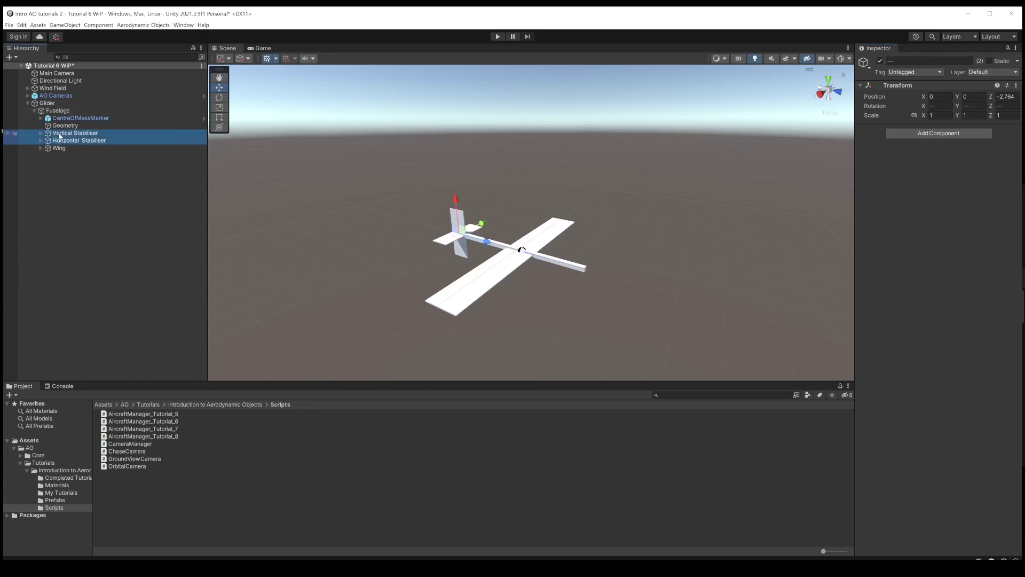
pyautogui.rightClick(59, 134)
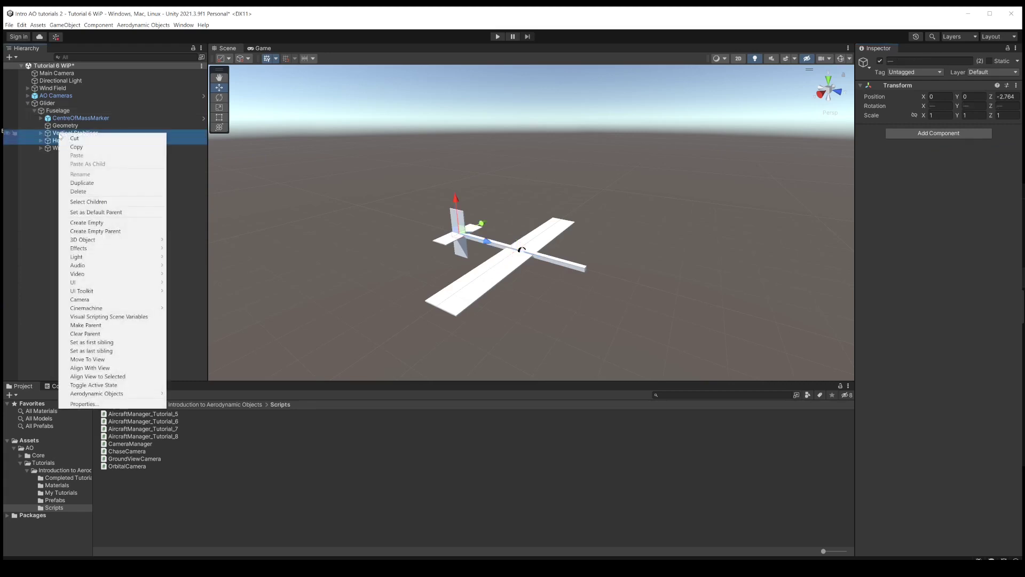
pyautogui.click(101, 231)
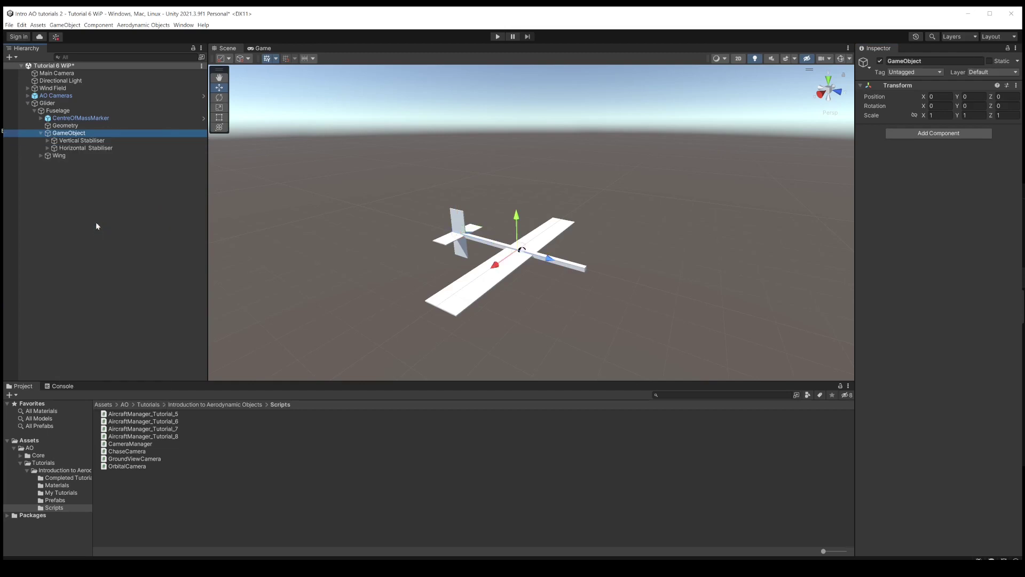
pyautogui.click(69, 133)
pyautogui.write('Tail')
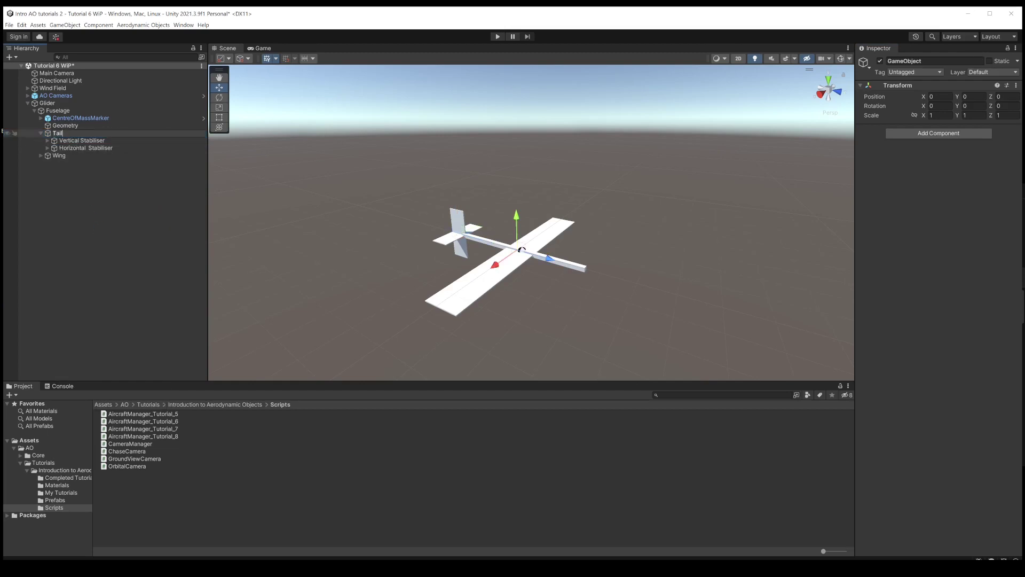
pyautogui.press('Return')
pyautogui.click(41, 133)
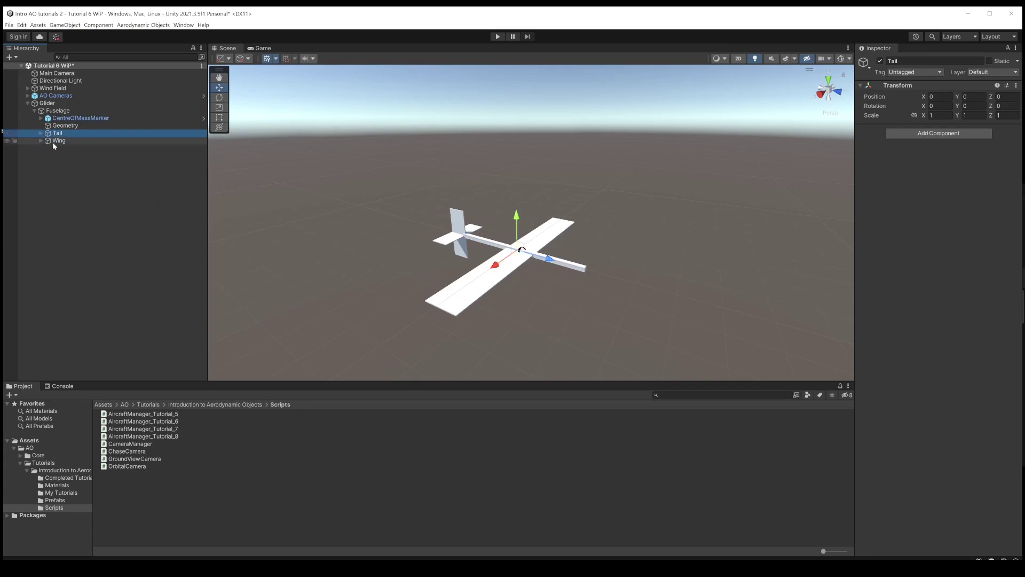
# Step: Delete the Wing object, and move Tail and CentreOfMassMarker out of Fuselage to sit directly under Glider
pyautogui.click(54, 142)
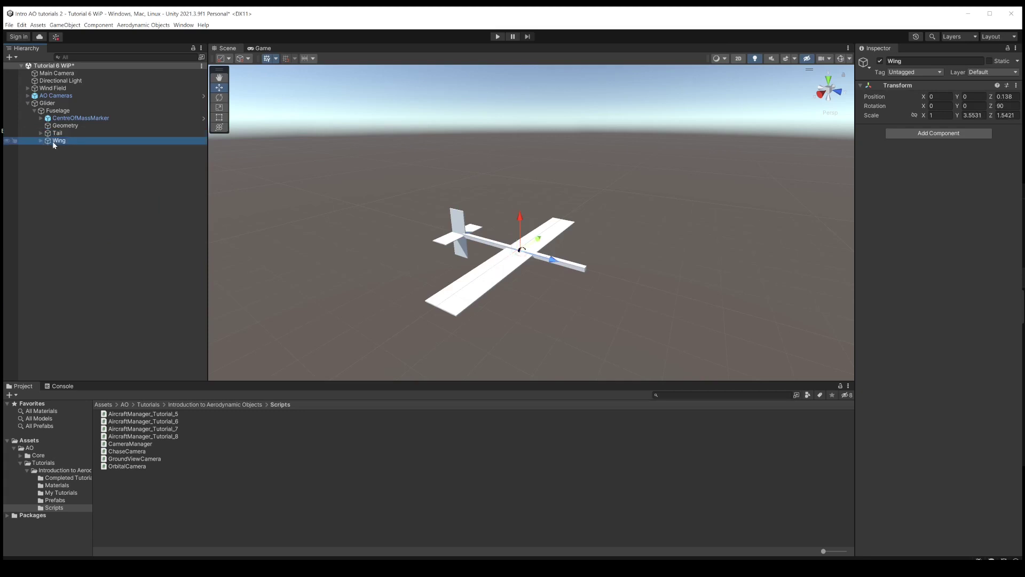
pyautogui.press('Delete')
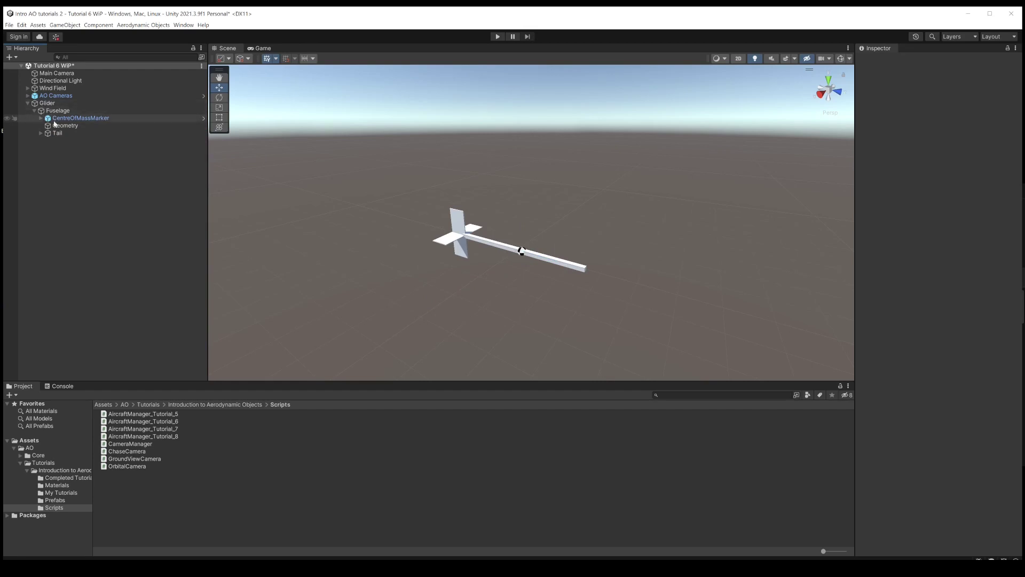
pyautogui.moveTo(48, 132); pyautogui.dragTo(46, 114)
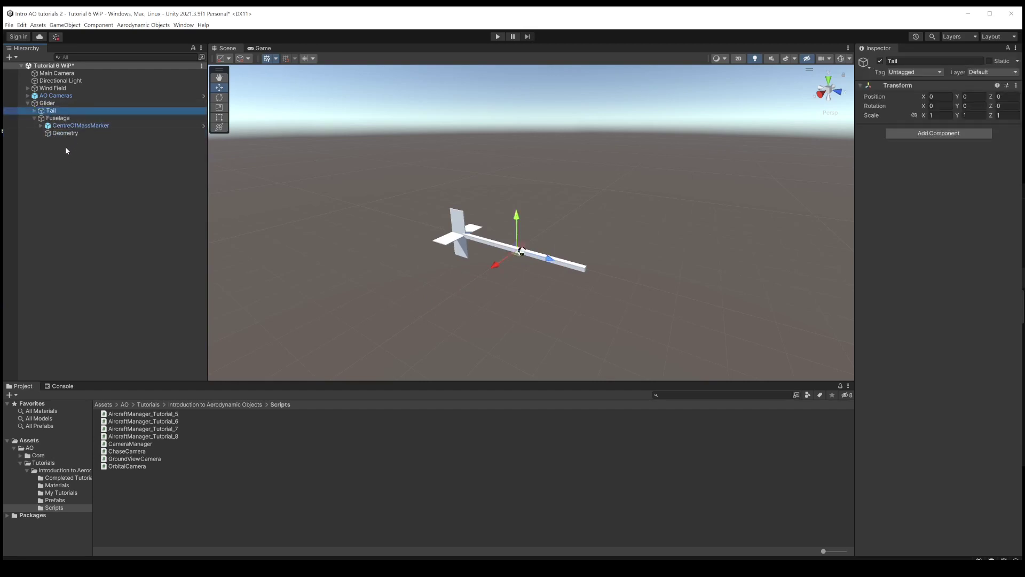
pyautogui.moveTo(58, 127); pyautogui.dragTo(51, 109)
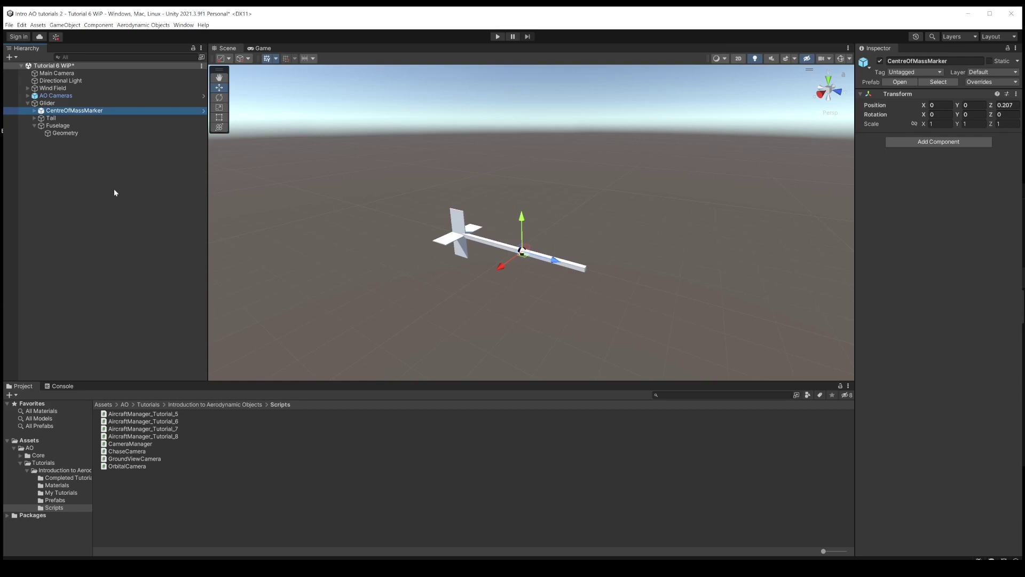
# Step: Unpack the CentreOfMassMarker prefab under Glider and clear the selection
pyautogui.click(67, 111)
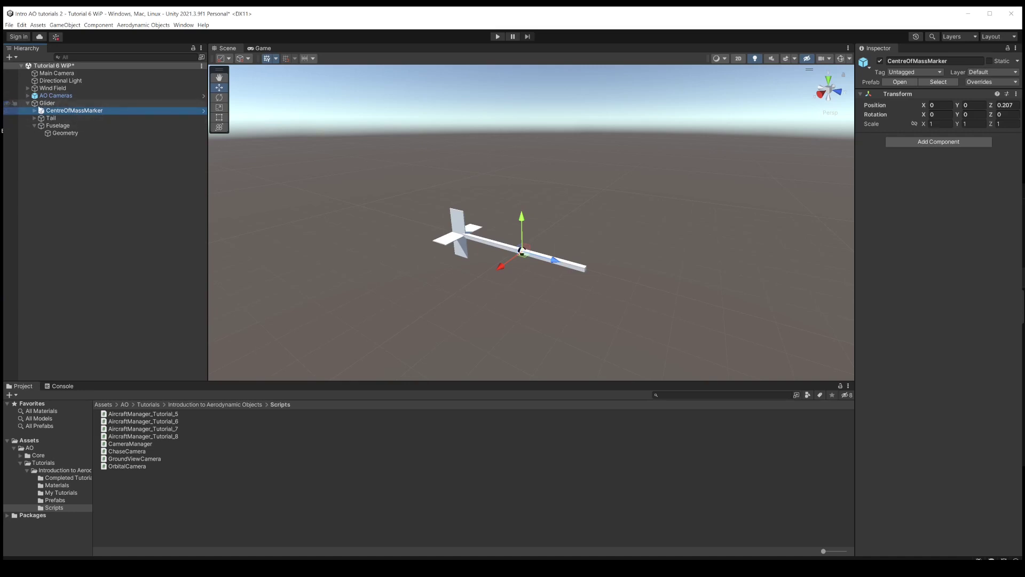
pyautogui.rightClick(84, 111)
pyautogui.moveTo(134, 198)
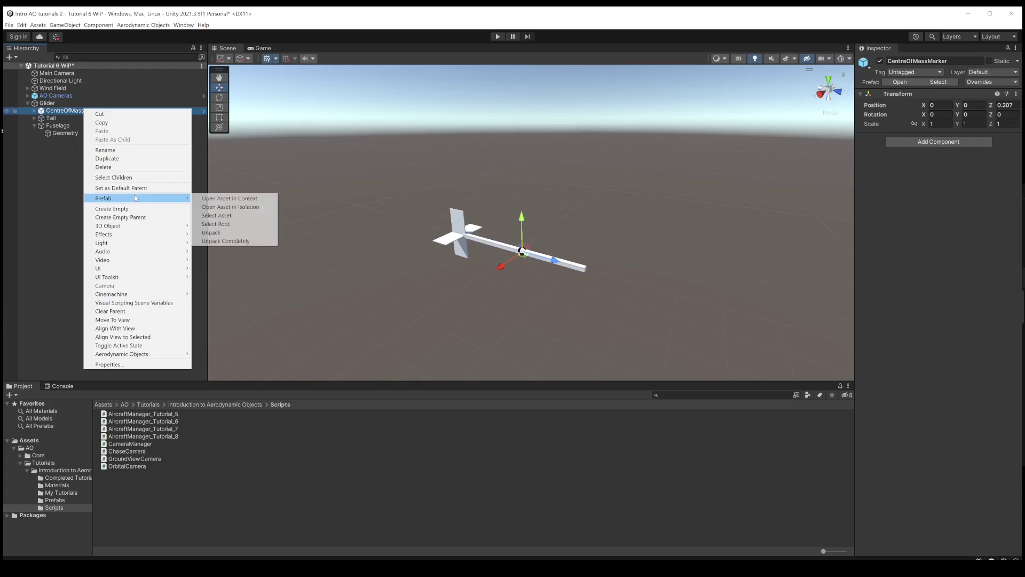
pyautogui.click(221, 232)
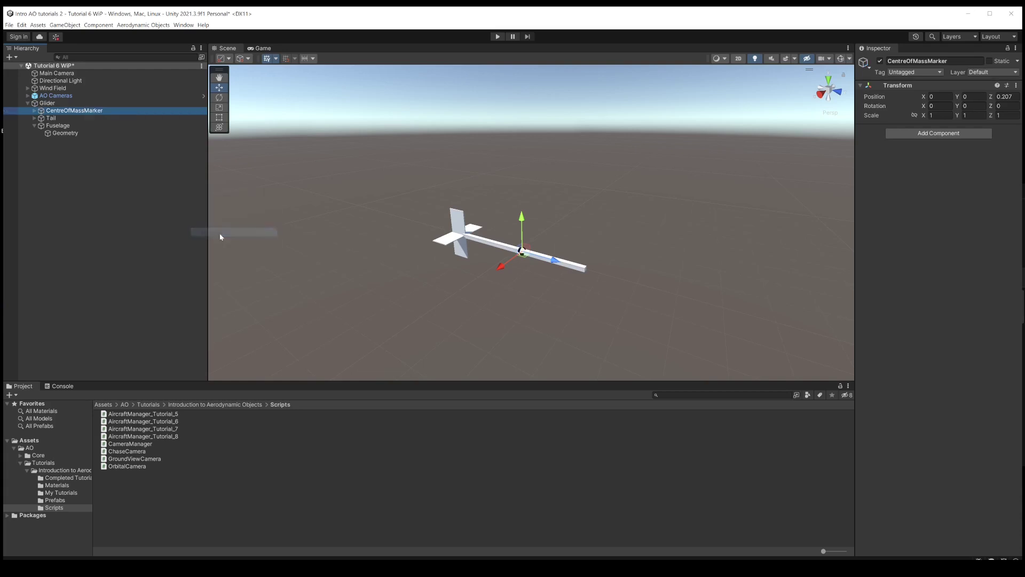
pyautogui.click(76, 165)
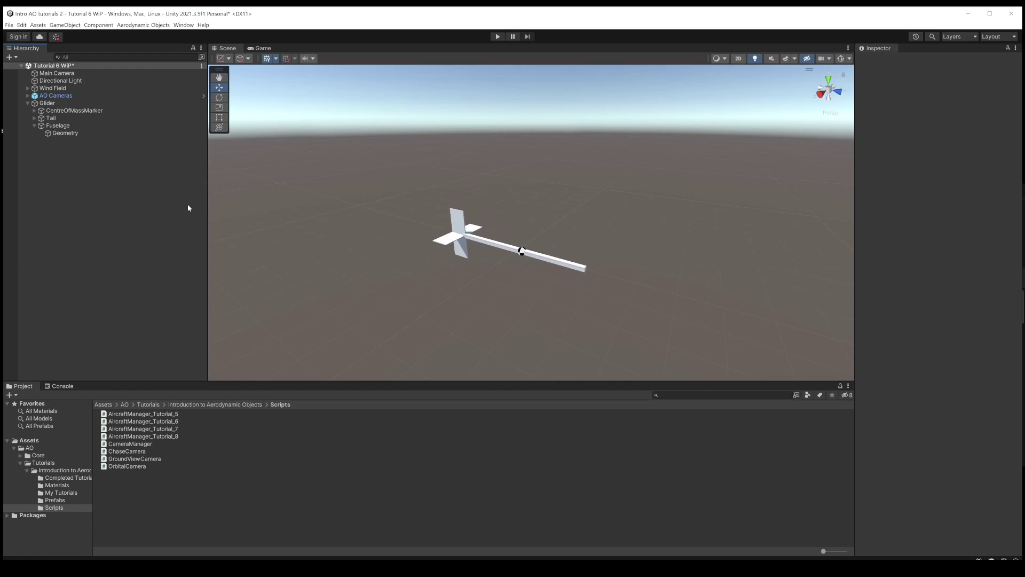
# Step: Set the Vertical Stabiliser geometry's Y scale to 1 and its Y position to 0.5
pyautogui.click(34, 118)
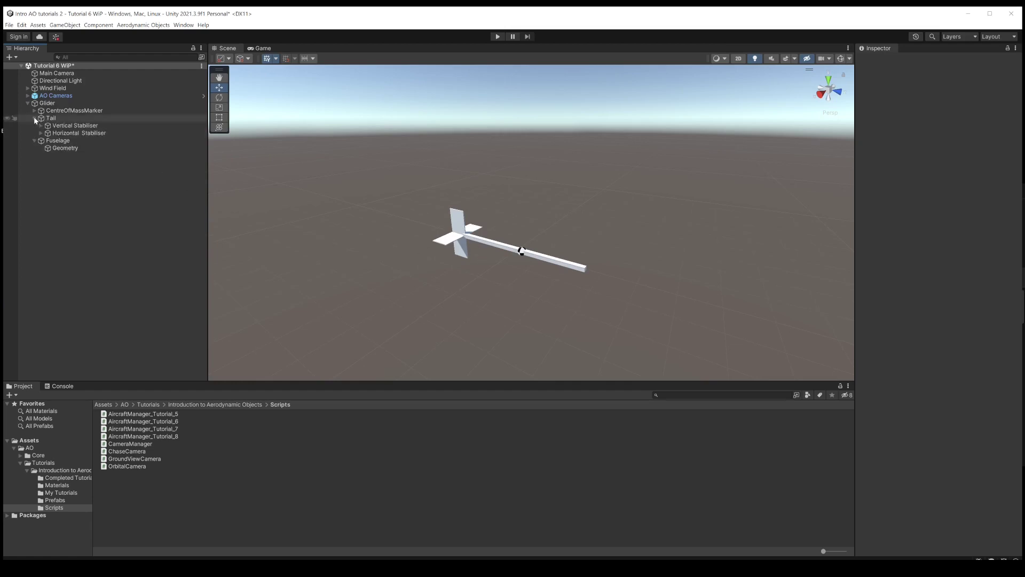
pyautogui.click(65, 127)
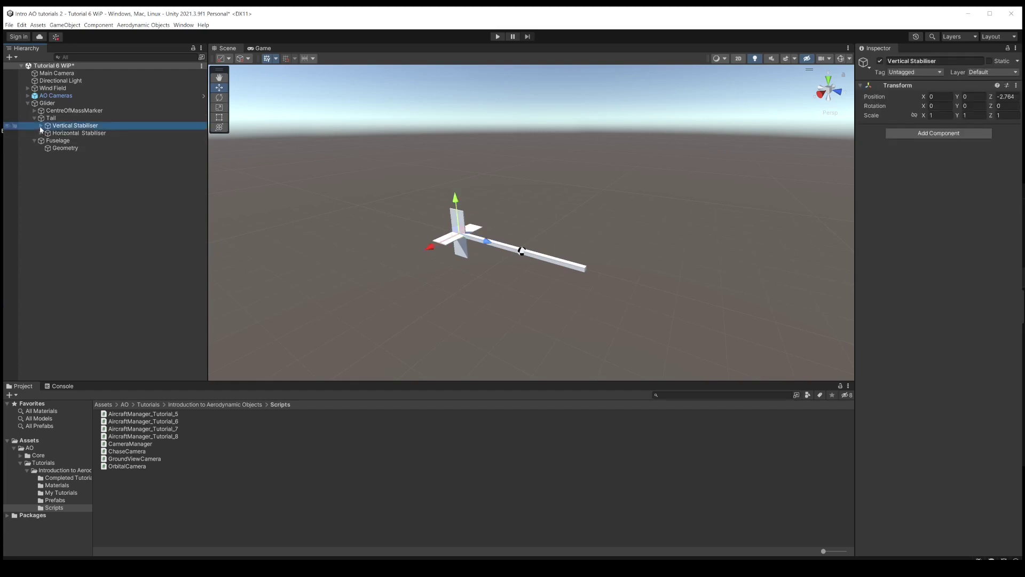
pyautogui.click(41, 126)
pyautogui.click(72, 135)
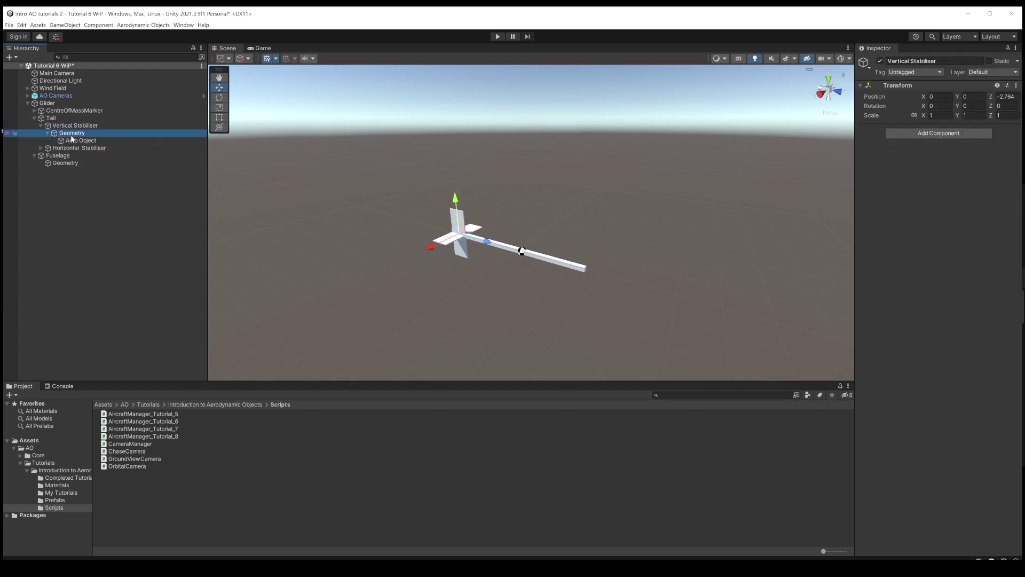
pyautogui.click(971, 116)
pyautogui.write('1')
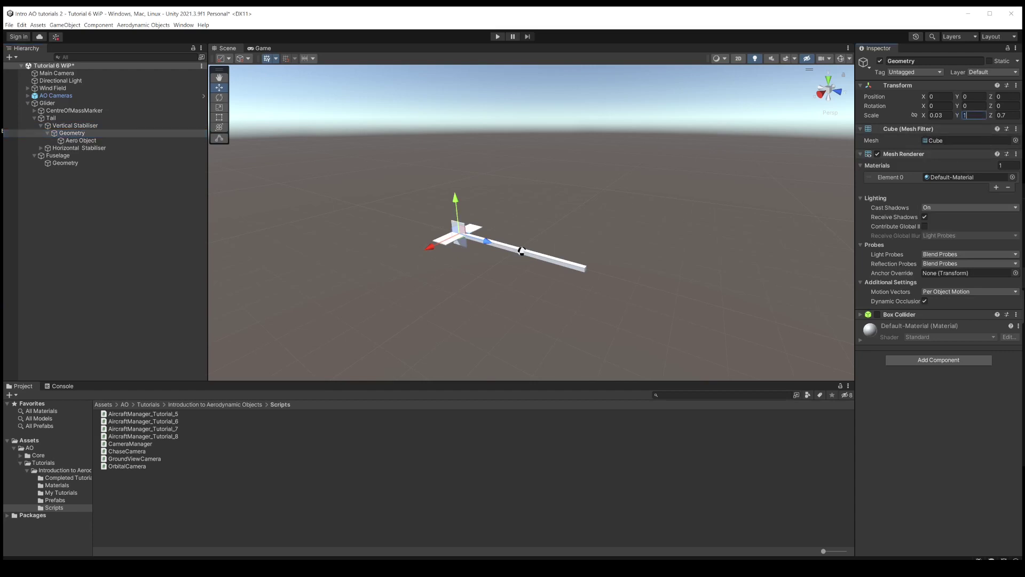
pyautogui.click(973, 96)
pyautogui.write('.5')
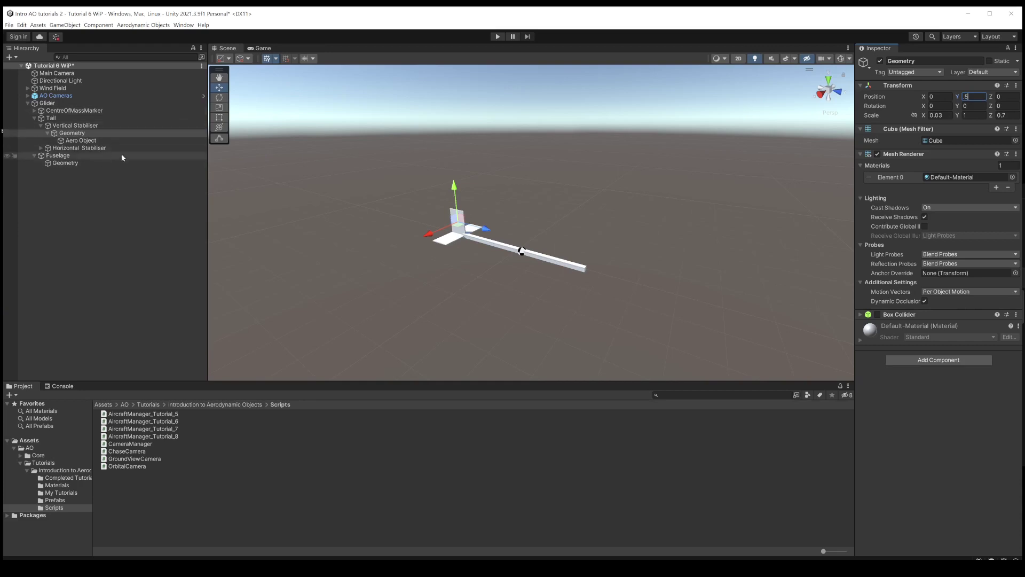
# Step: Enable Is Trigger on the Sphere Colliders of both the vertical and horizontal stabilisers' Aero Objects
pyautogui.click(41, 149)
pyautogui.click(47, 155)
pyautogui.click(81, 163)
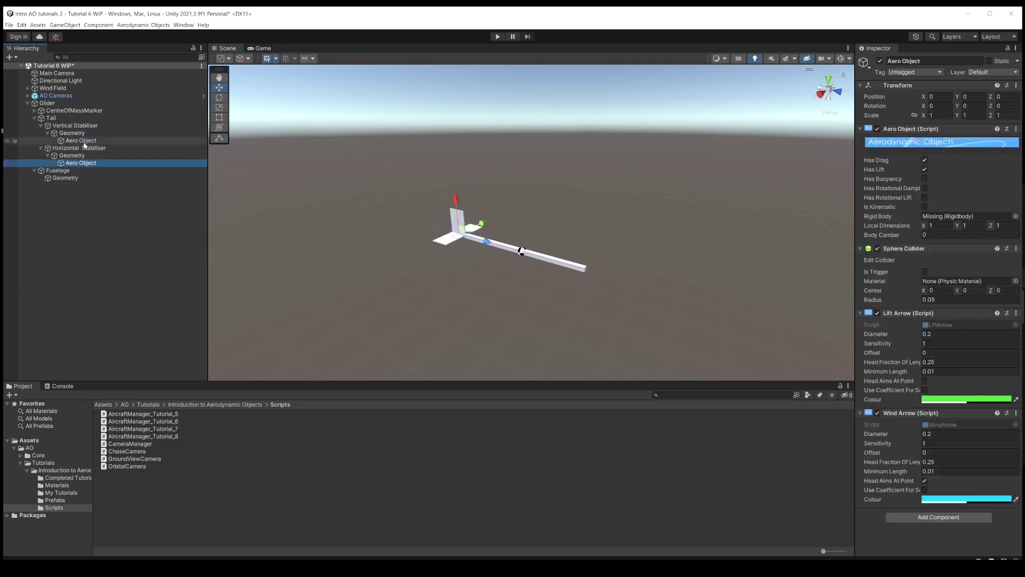
pyautogui.keyDown('ctrl'); pyautogui.click(81, 141); pyautogui.keyUp('ctrl')
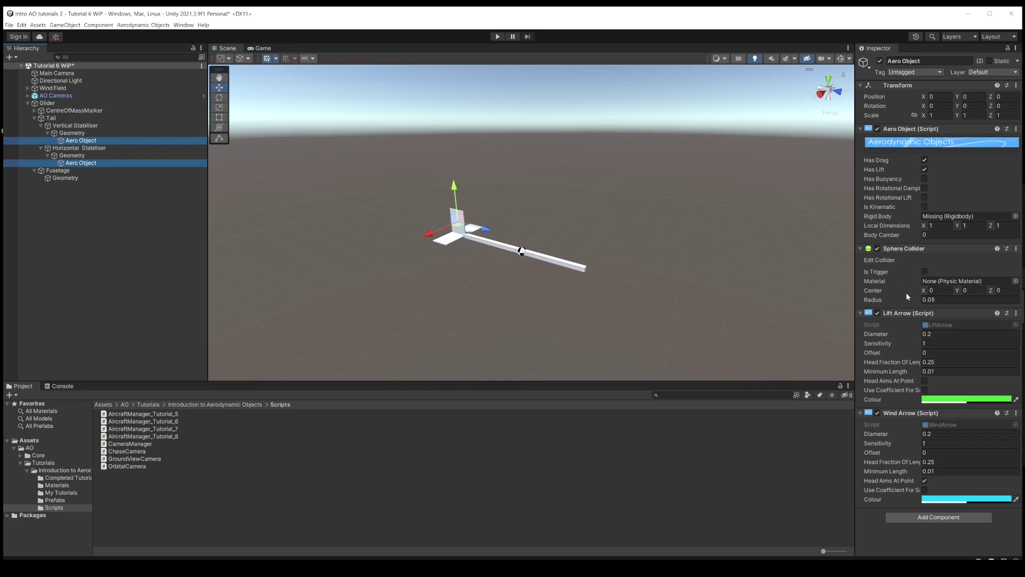
pyautogui.click(924, 272)
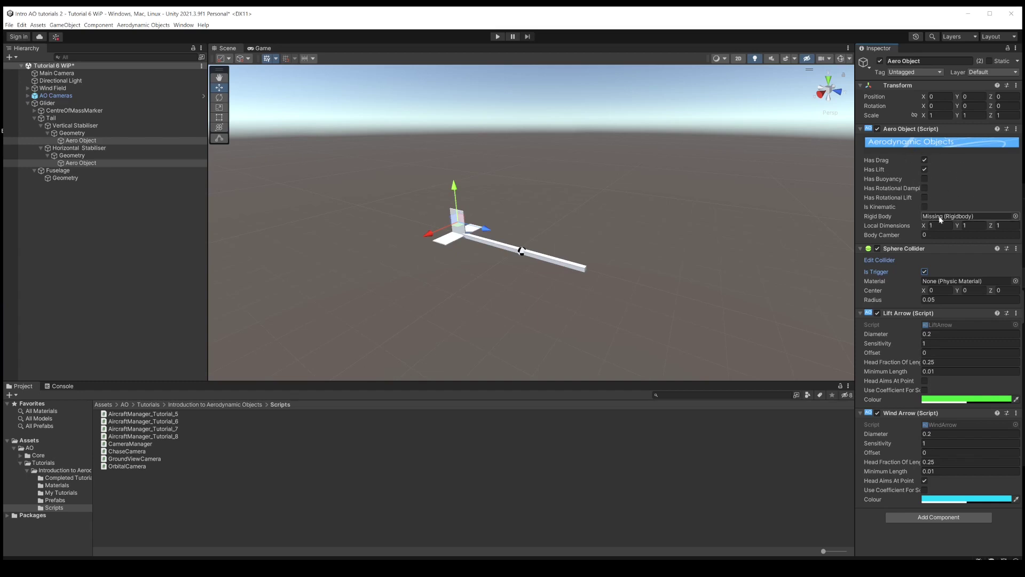
# Step: Assign the Glider Rigidbody to both stabilisers' Aero Objects and remove their Wind Arrow component
pyautogui.moveTo(116, 133); pyautogui.dragTo(947, 221)
pyautogui.click(1016, 413)
pyautogui.click(985, 432)
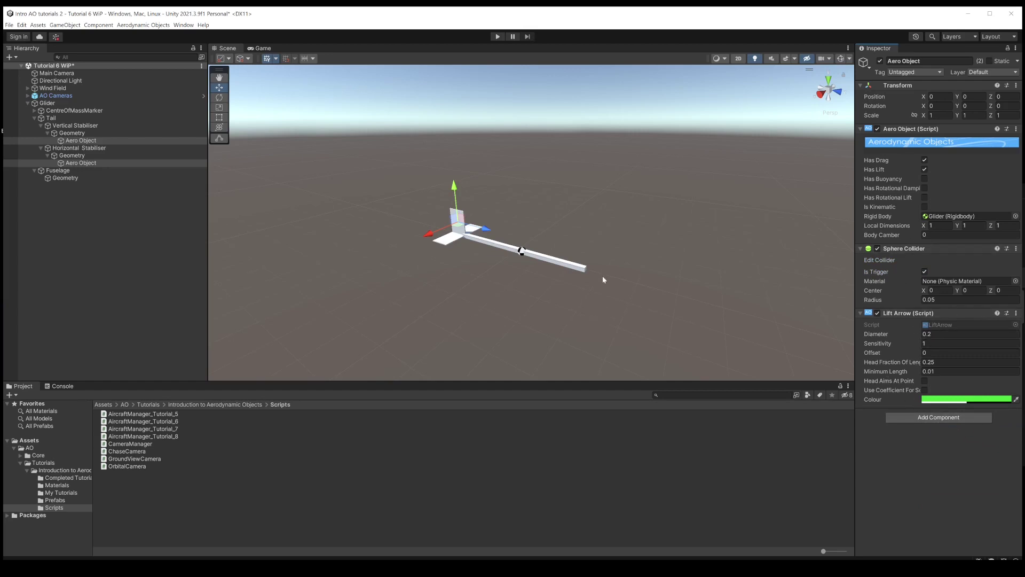
pyautogui.click(92, 204)
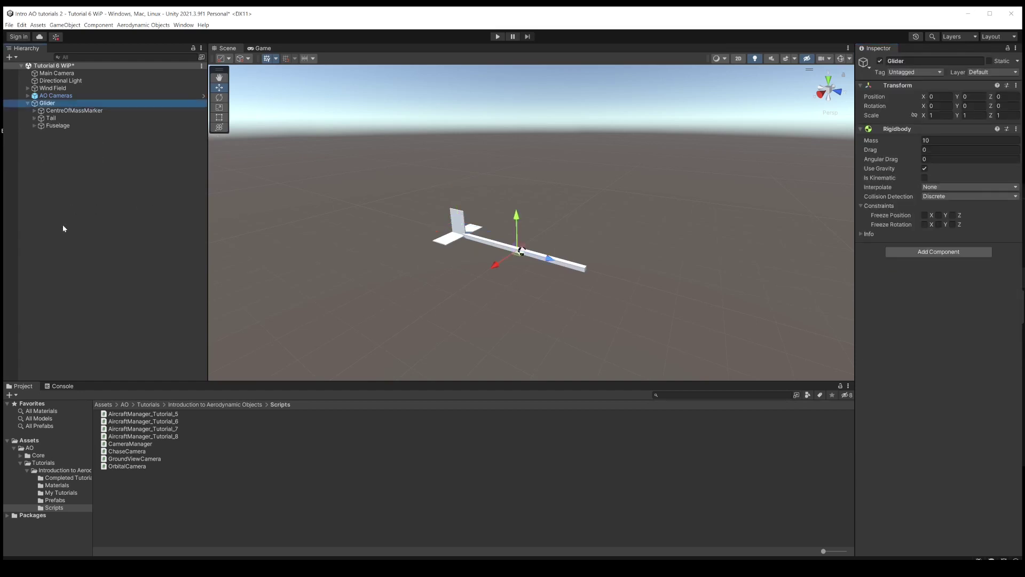
# Step: Create an empty child object named Wings under Glider
pyautogui.rightClick(45, 102)
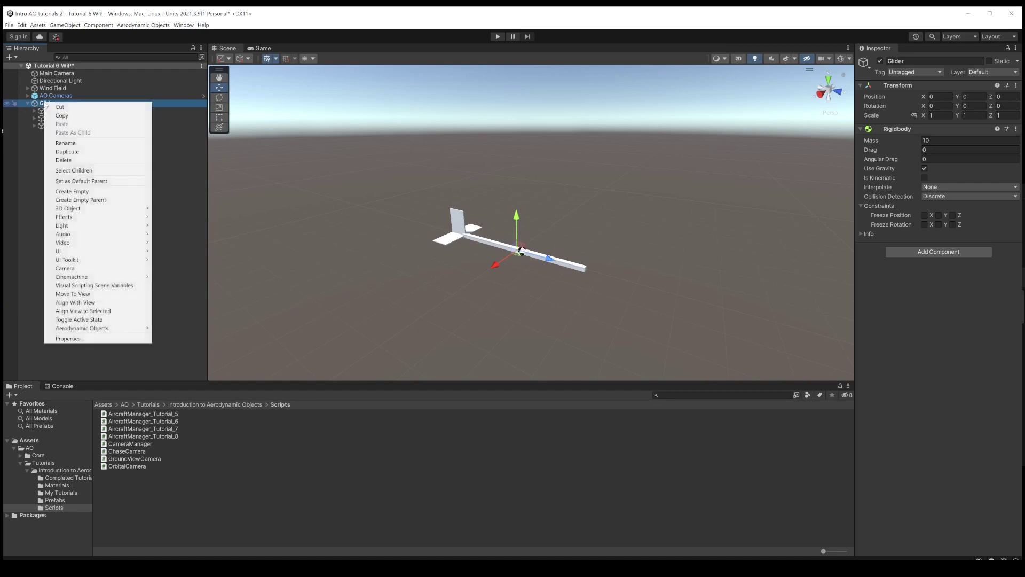
pyautogui.click(86, 191)
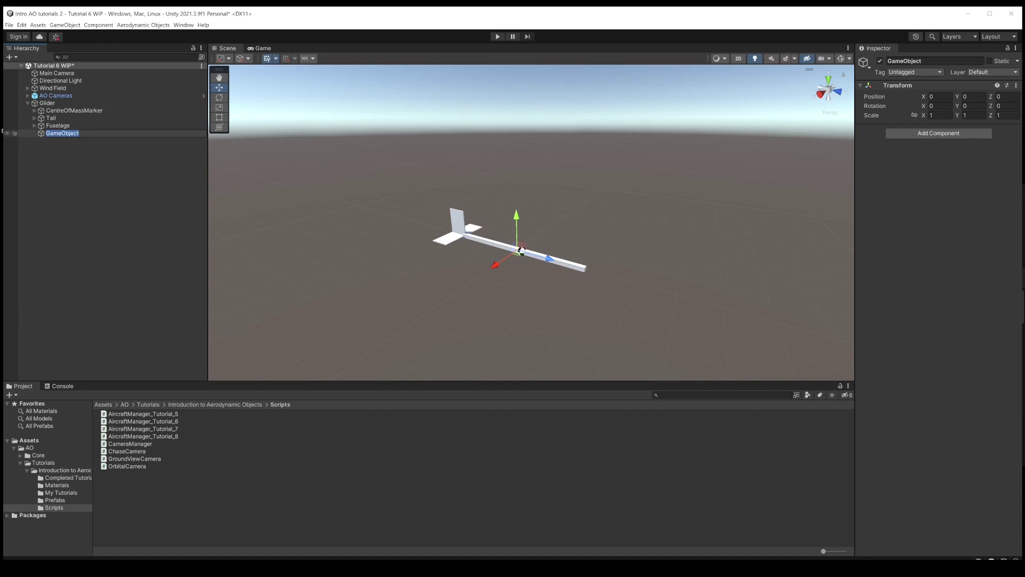
pyautogui.write('Wings')
pyautogui.press('Return')
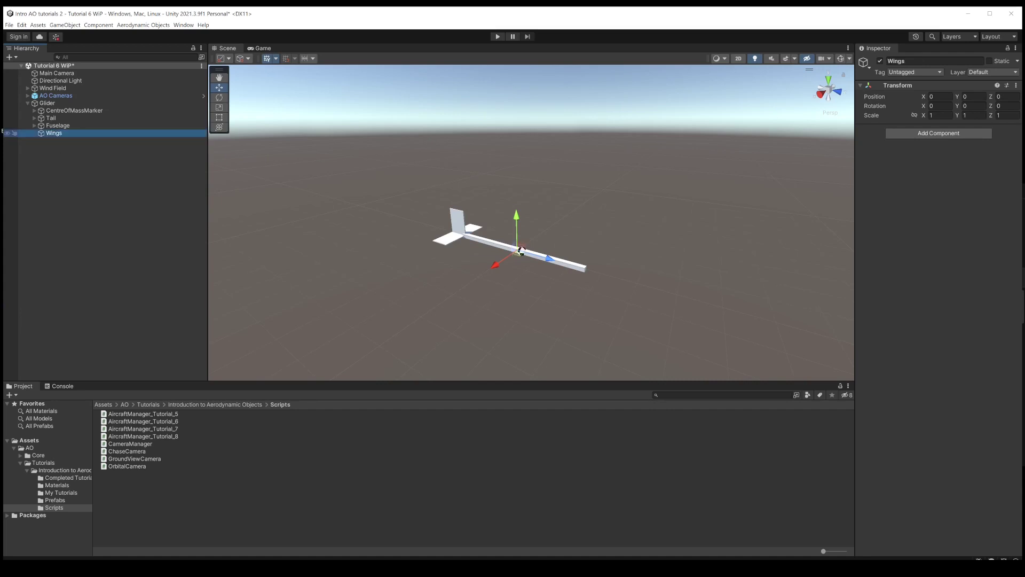
# Step: Create an empty child object named Starboard Wing under Wings
pyautogui.rightClick(52, 133)
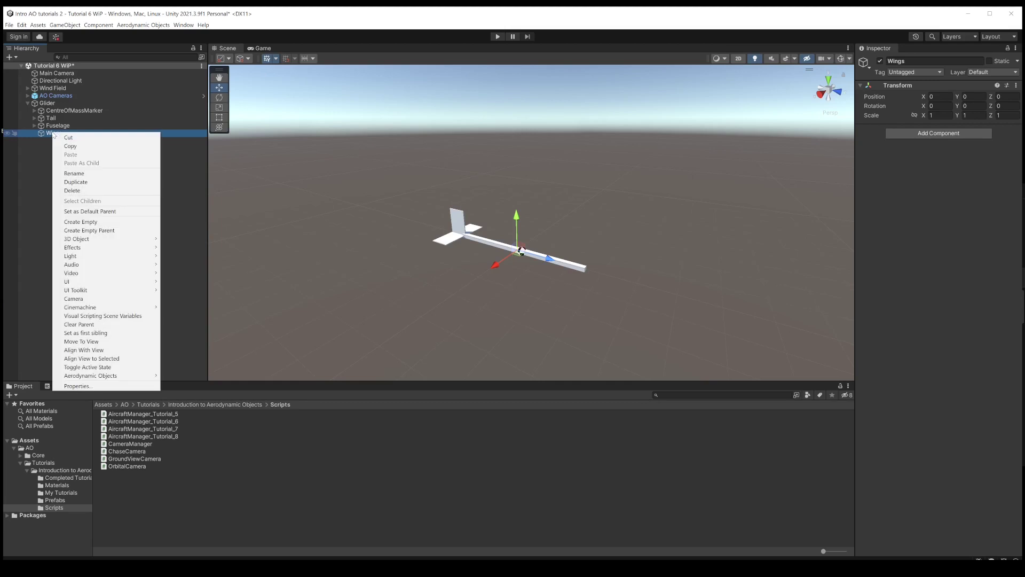
pyautogui.click(81, 222)
pyautogui.write('Starboard')
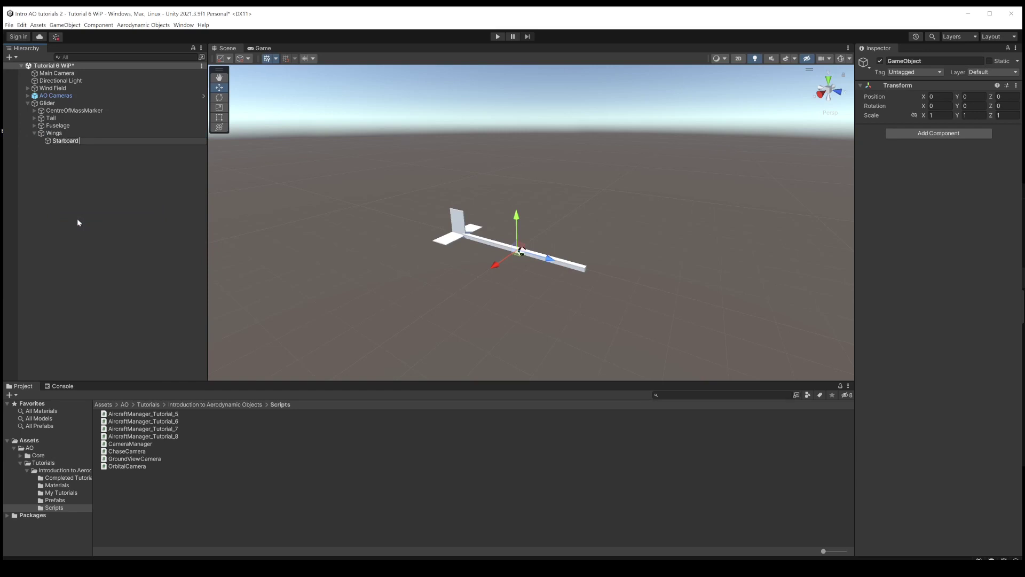
pyautogui.write(' Wing')
pyautogui.press('Return')
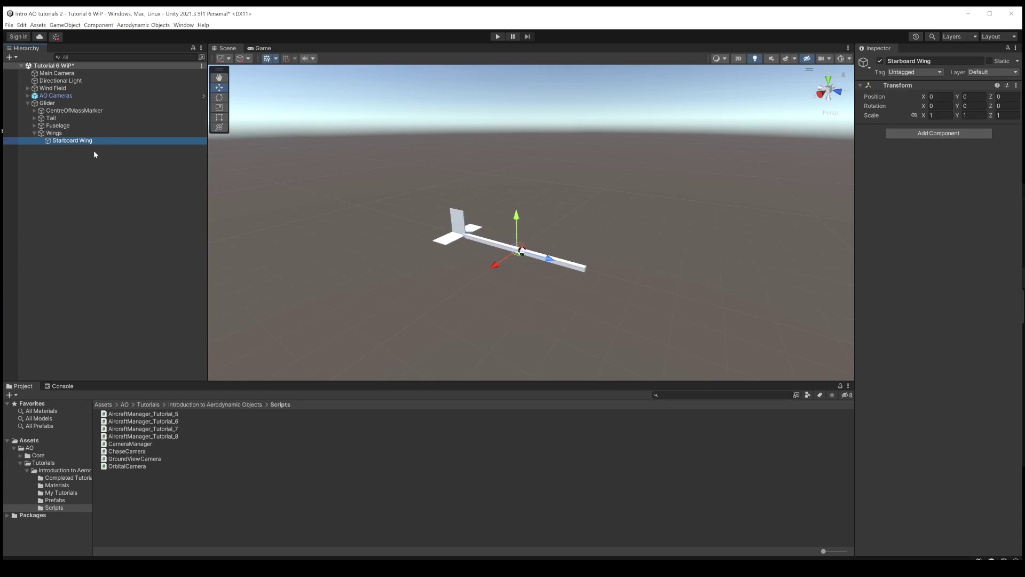
# Step: Create an empty child object named Geometry under Starboard Wing
pyautogui.rightClick(64, 141)
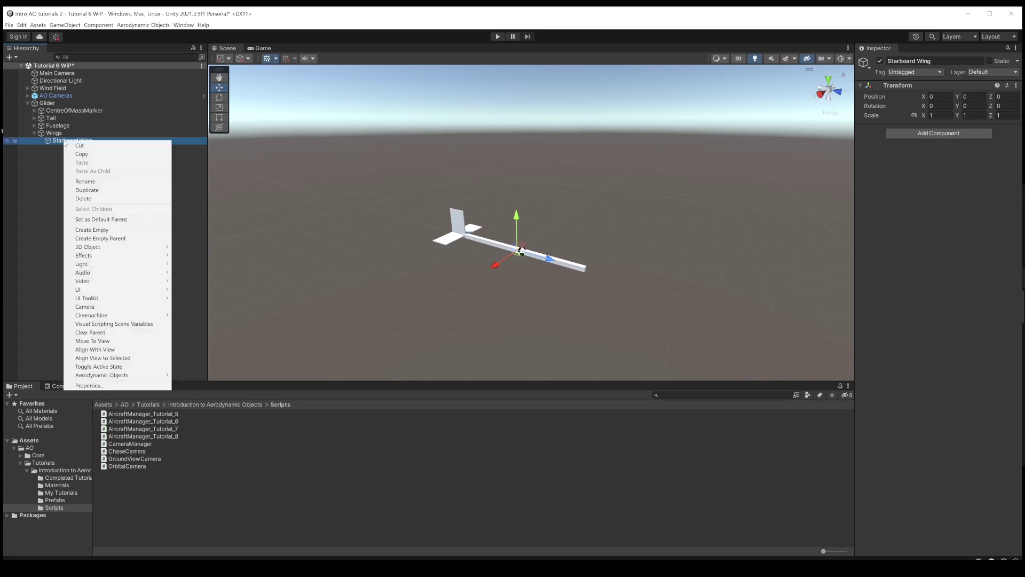
pyautogui.click(98, 230)
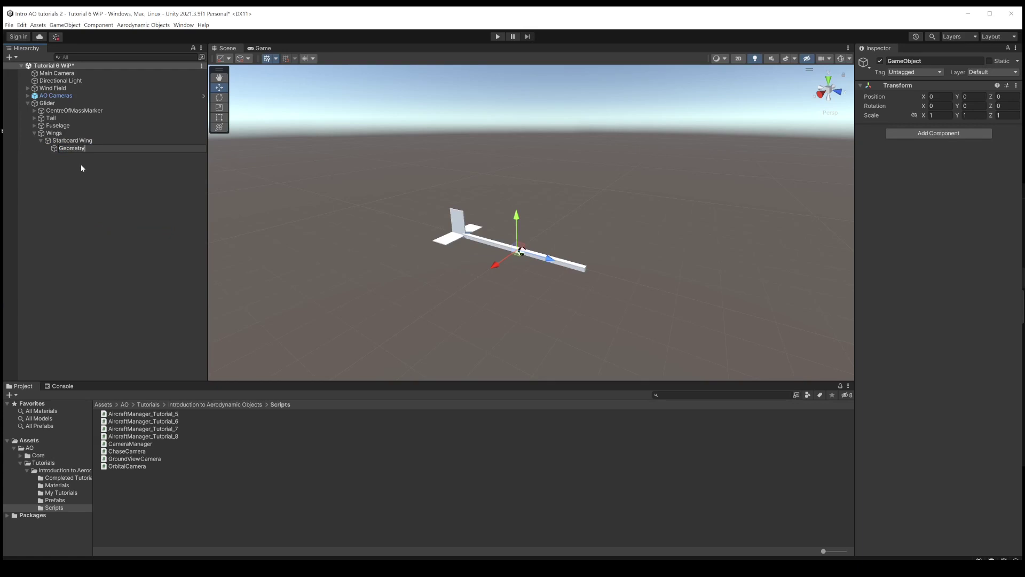
pyautogui.press('Return')
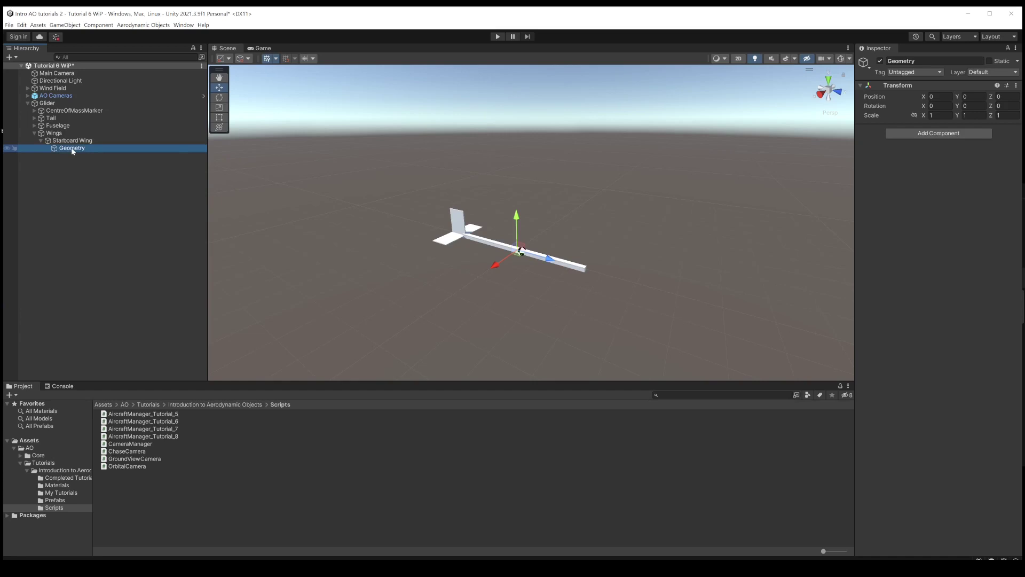
# Step: Add a cube named Offset under the starboard wing's Geometry and set its X position to 0.5
pyautogui.rightClick(73, 151)
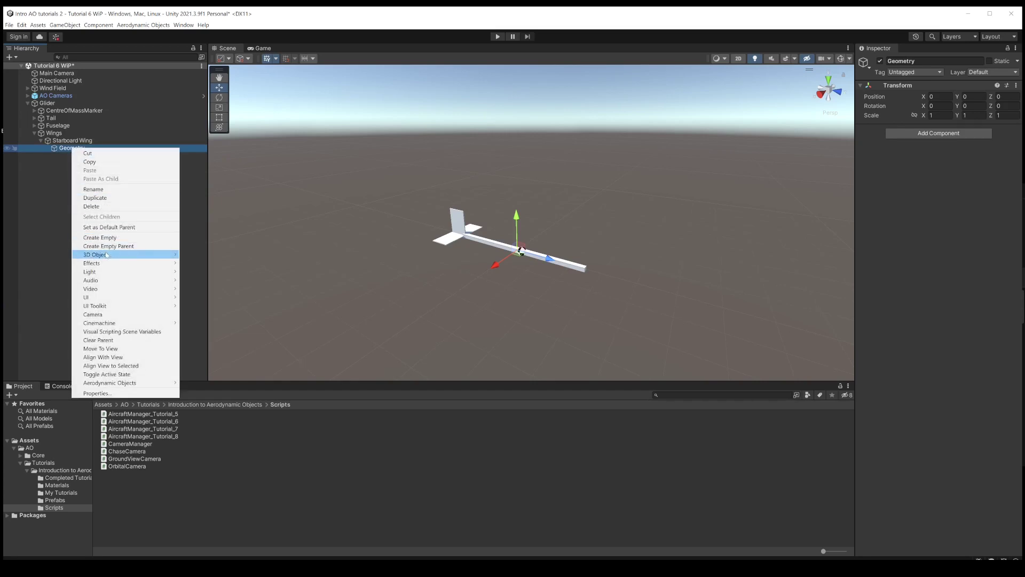
pyautogui.moveTo(106, 256)
pyautogui.click(197, 255)
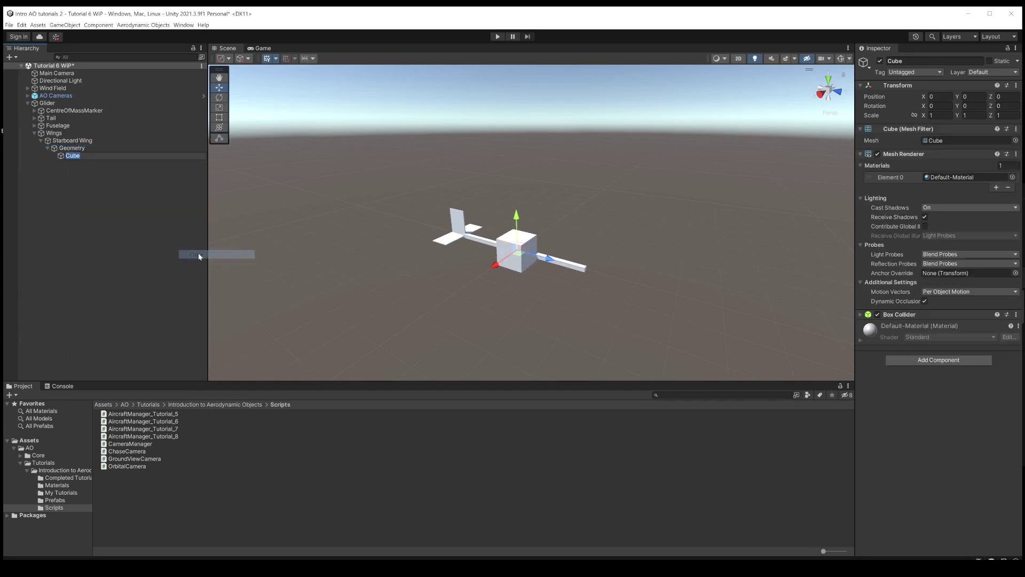
pyautogui.write('Offset')
pyautogui.press('Return')
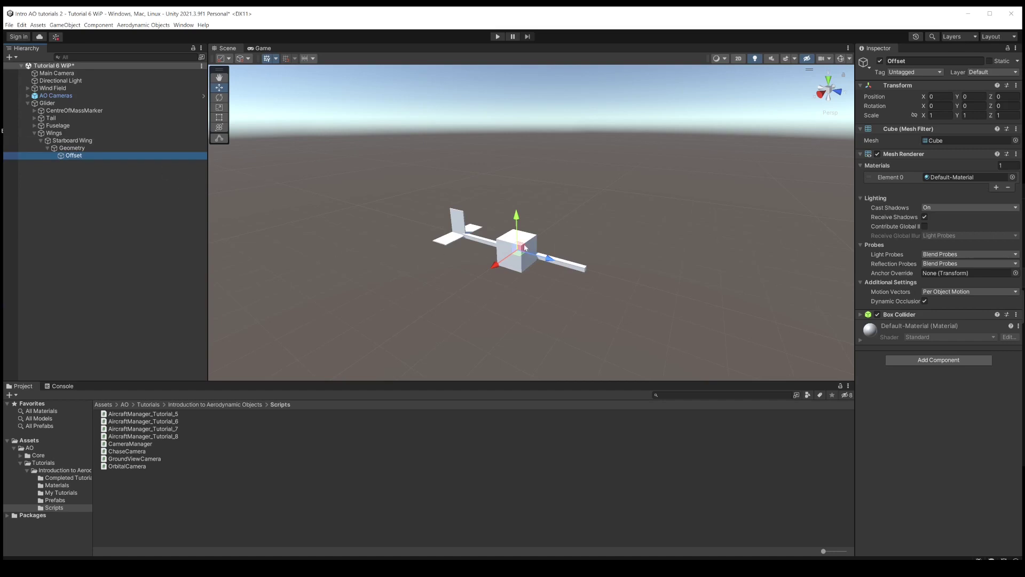
pyautogui.click(942, 96)
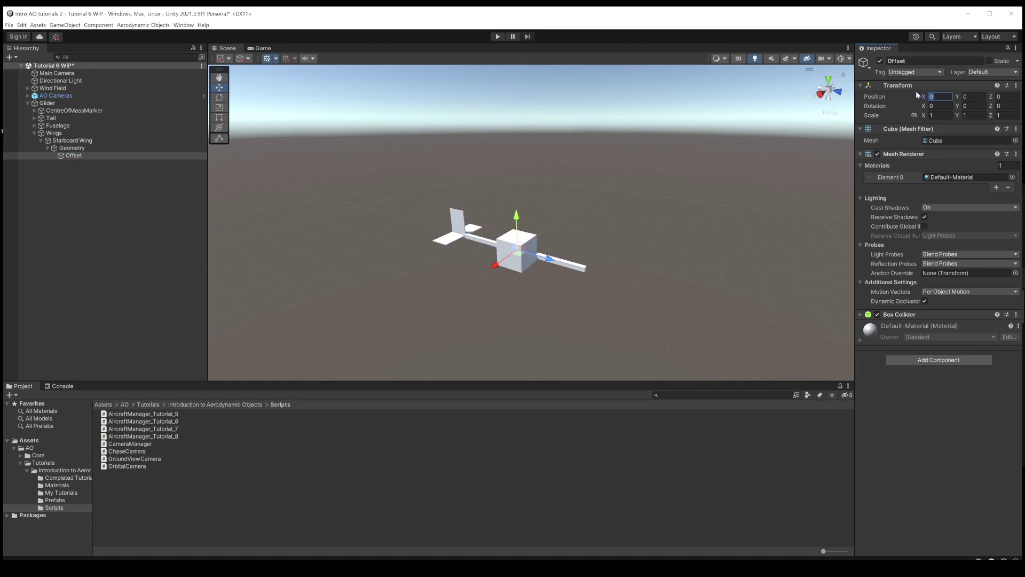
pyautogui.write('0.5')
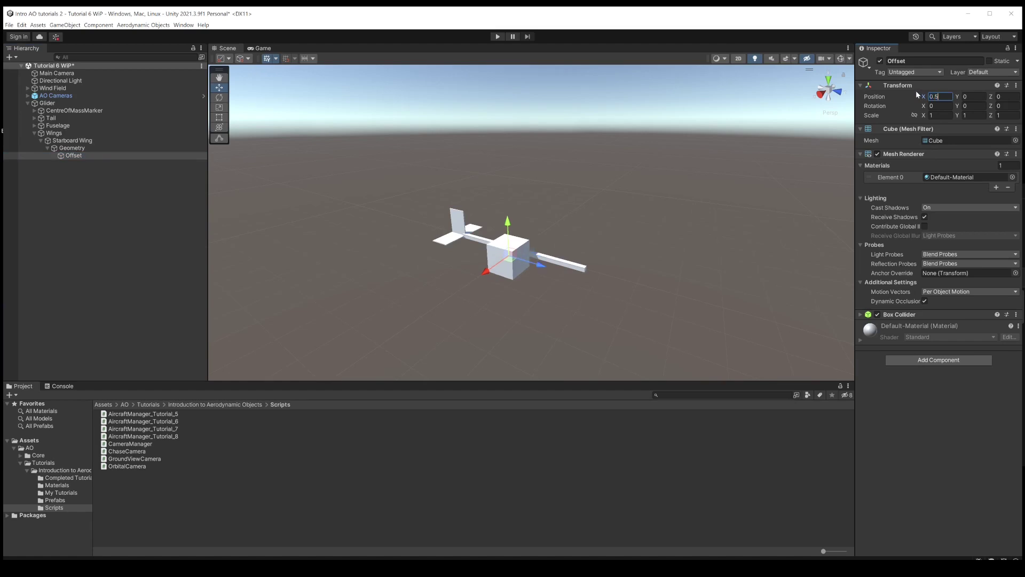
# Step: Scale the starboard wing's Geometry object to 4 on X and 0.05 on Y
pyautogui.keyDown('alt'); pyautogui.moveTo(459, 240); pyautogui.dragTo(540, 259); pyautogui.keyUp('alt')
pyautogui.click(73, 149)
pyautogui.press('r')
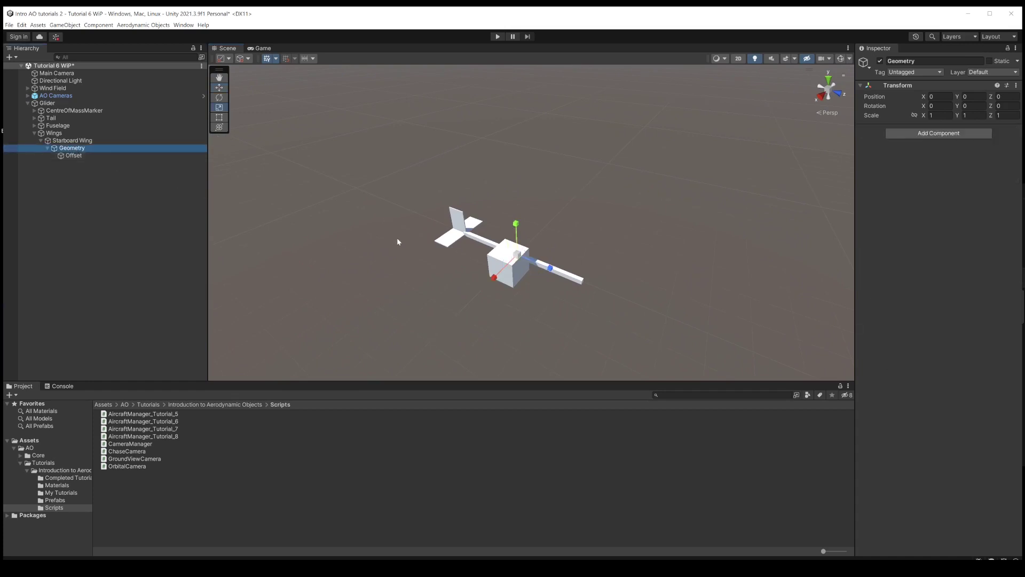
pyautogui.moveTo(489, 281); pyautogui.dragTo(442, 277)
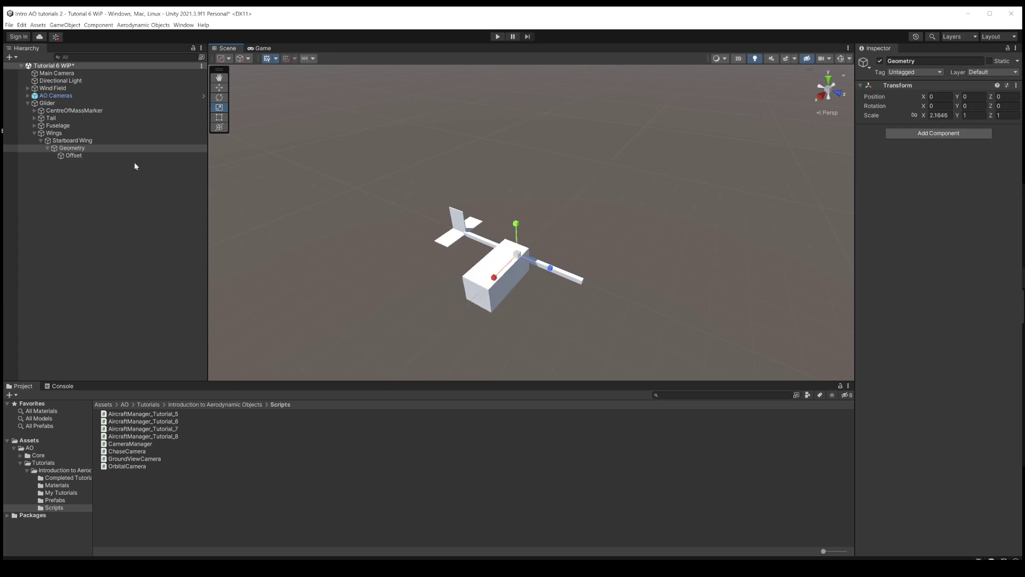
pyautogui.click(939, 116)
pyautogui.write('4')
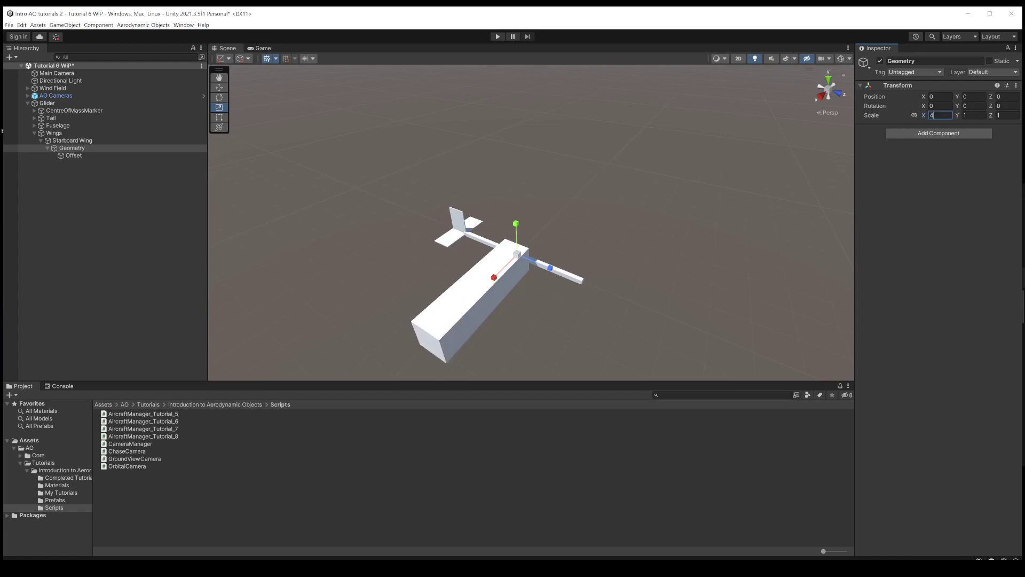
pyautogui.press('Tab')
pyautogui.write('.05')
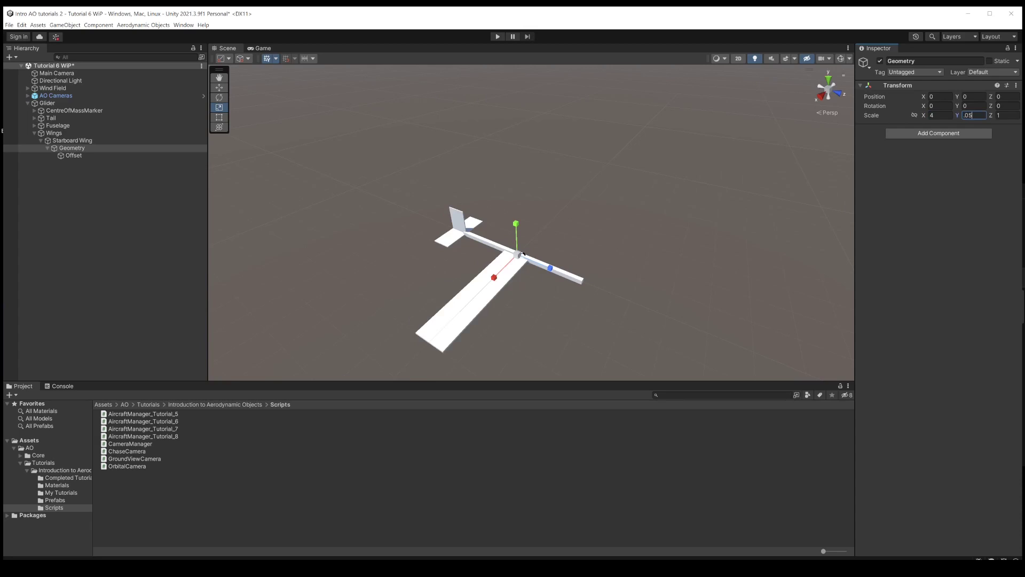
pyautogui.keyDown('alt'); pyautogui.moveTo(559, 249); pyautogui.dragTo(502, 311); pyautogui.keyUp('alt')
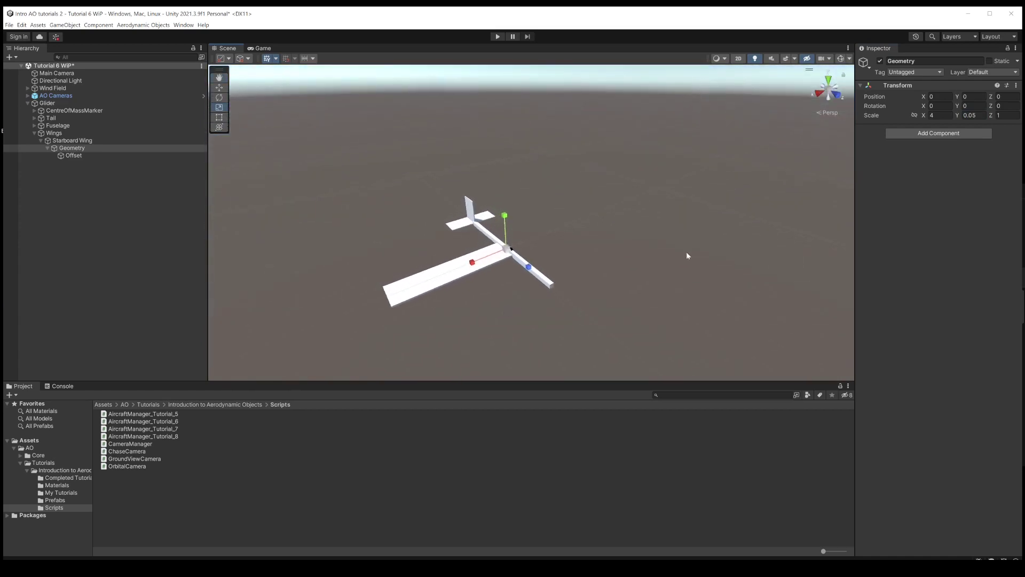
# Step: Set the Z rotation of the starboard wing's Geometry object to 8
pyautogui.click(1011, 106)
pyautogui.write('8')
pyautogui.press('Return')
pyautogui.keyDown('alt'); pyautogui.moveTo(511, 249); pyautogui.dragTo(597, 280); pyautogui.keyUp('alt')
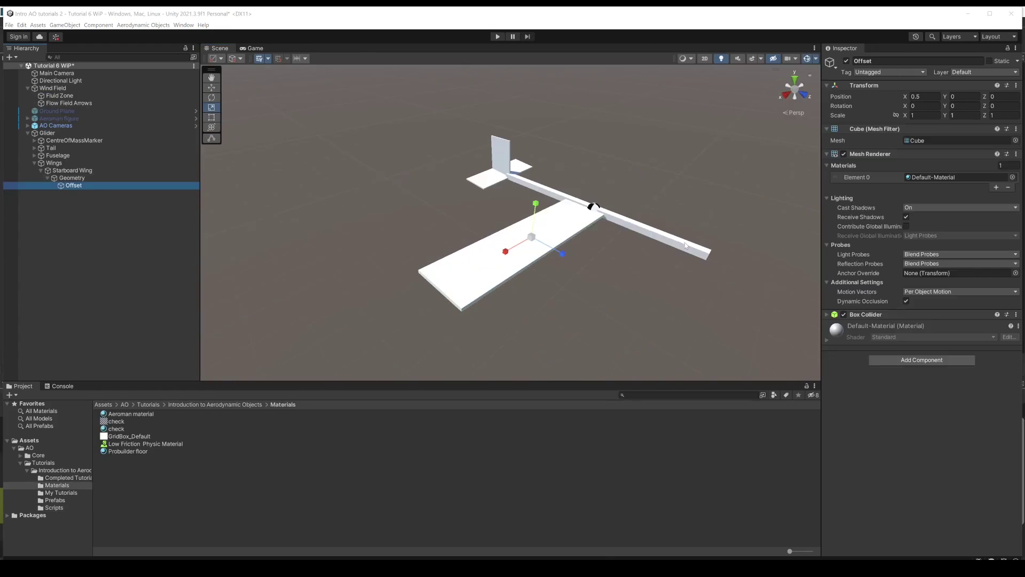
# Step: Create an empty child object named Aero Object under the starboard wing's Offset cube
pyautogui.click(66, 185)
pyautogui.click(61, 187)
pyautogui.rightClick(70, 189)
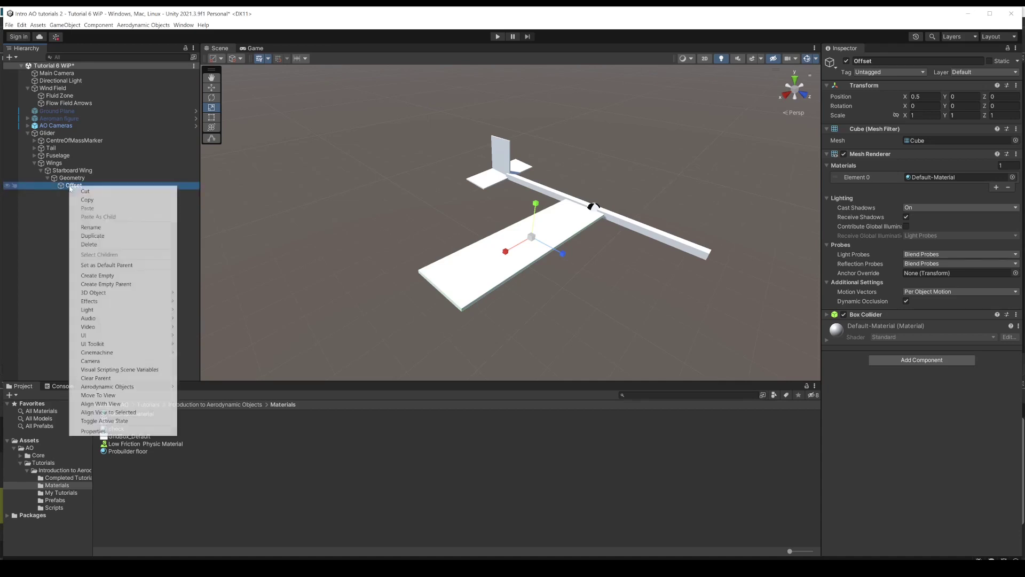
pyautogui.click(97, 276)
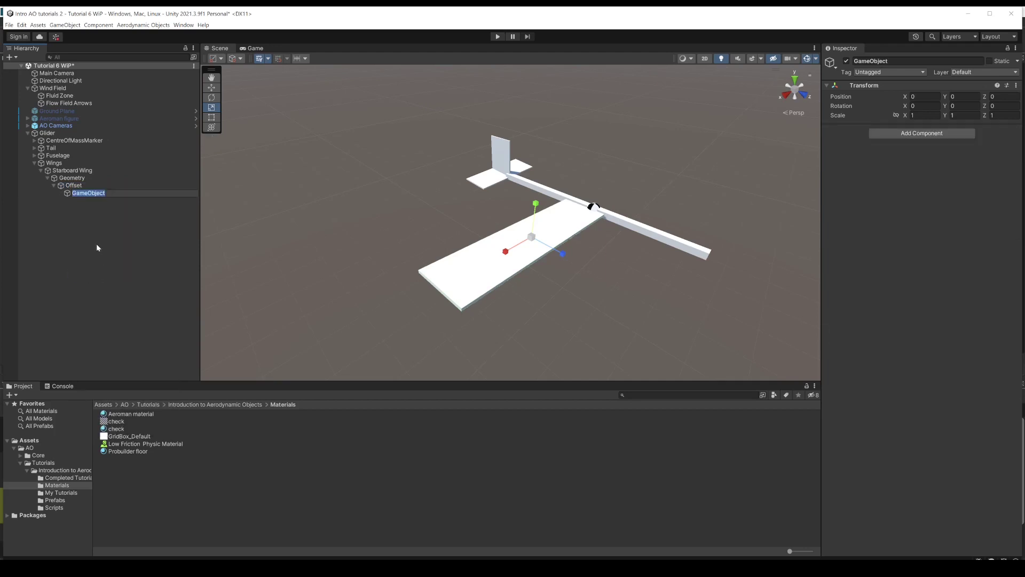
pyautogui.write('Aero Object')
pyautogui.press('Return')
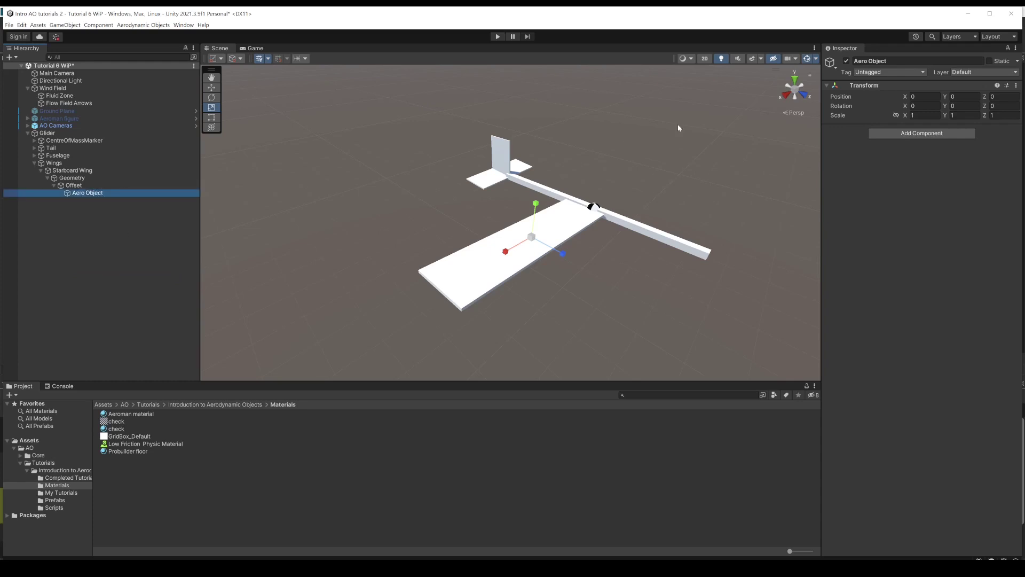
# Step: Add an Aero Object component to the wing's Aero Object with Has Drag and Has Lift enabled and the Glider Rigidbody assigned
pyautogui.click(884, 134)
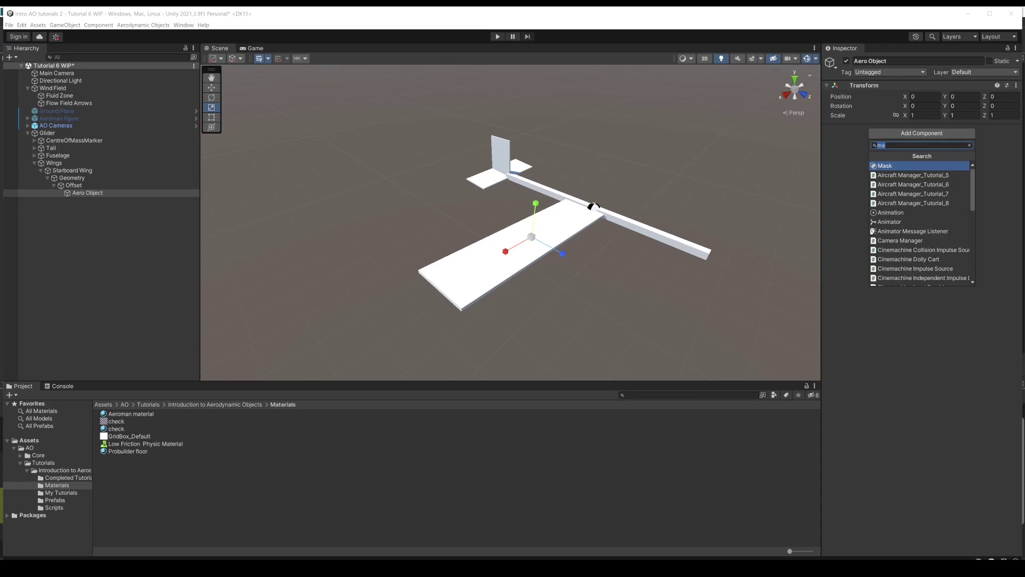
pyautogui.write('Aer')
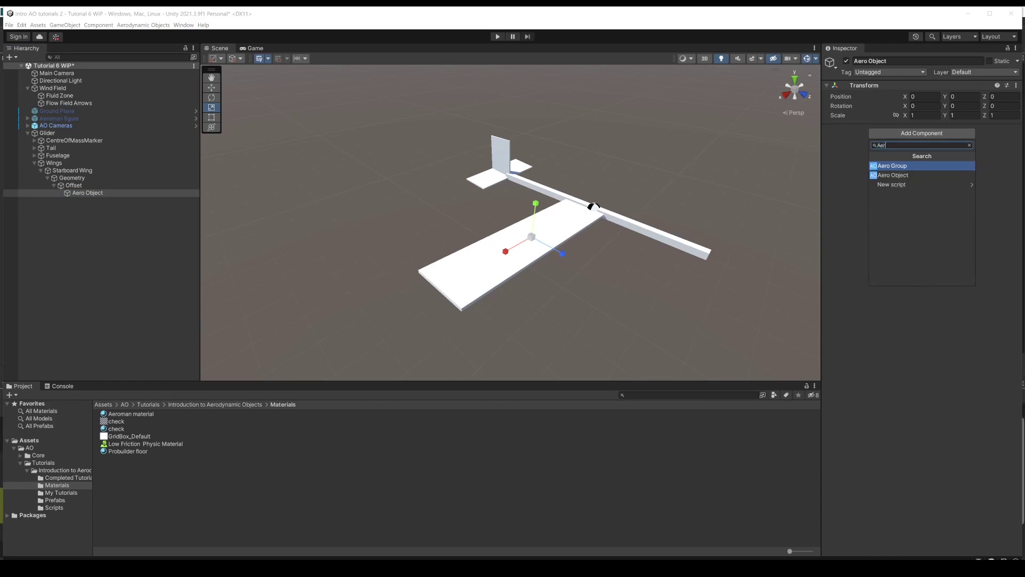
pyautogui.click(887, 175)
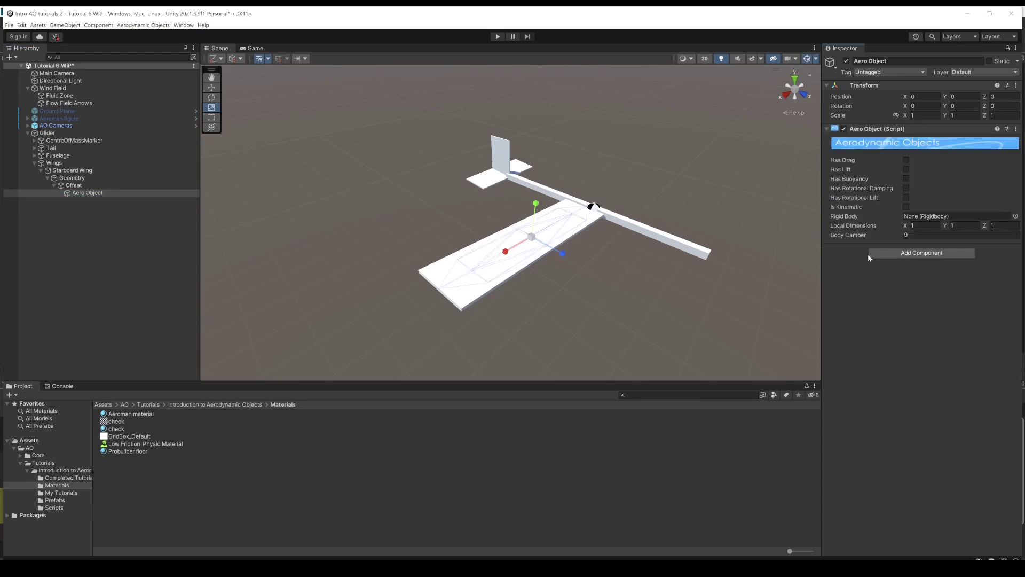
pyautogui.click(908, 160)
pyautogui.click(907, 170)
pyautogui.moveTo(48, 138); pyautogui.dragTo(918, 218)
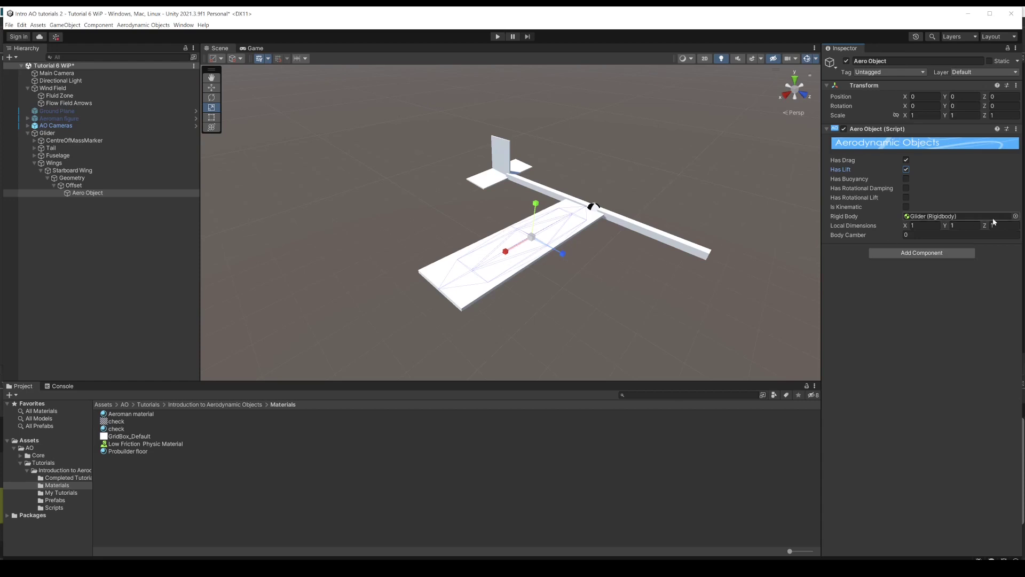
# Step: Add a Sphere Collider to the wing's Aero Object, set as a trigger with a radius of 0.05
pyautogui.click(920, 253)
pyautogui.write('sp')
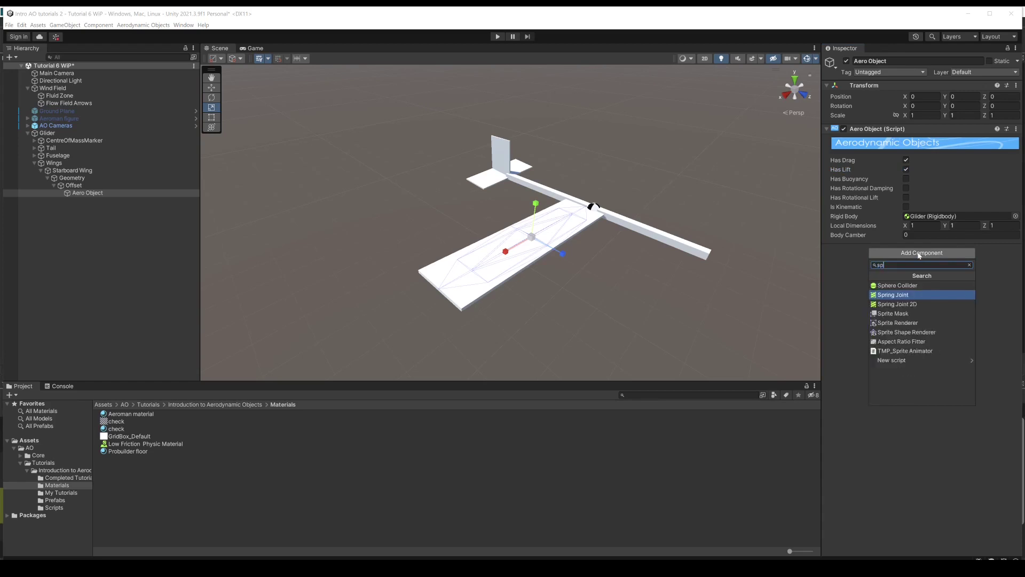
pyautogui.write('herer')
pyautogui.press('Return')
pyautogui.click(906, 272)
pyautogui.click(908, 299)
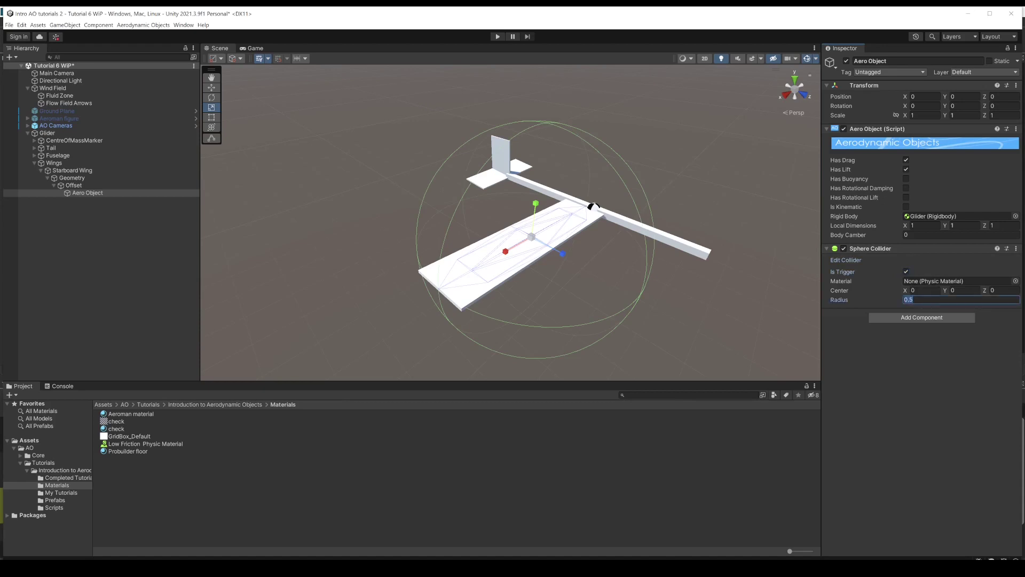
pyautogui.write('.05')
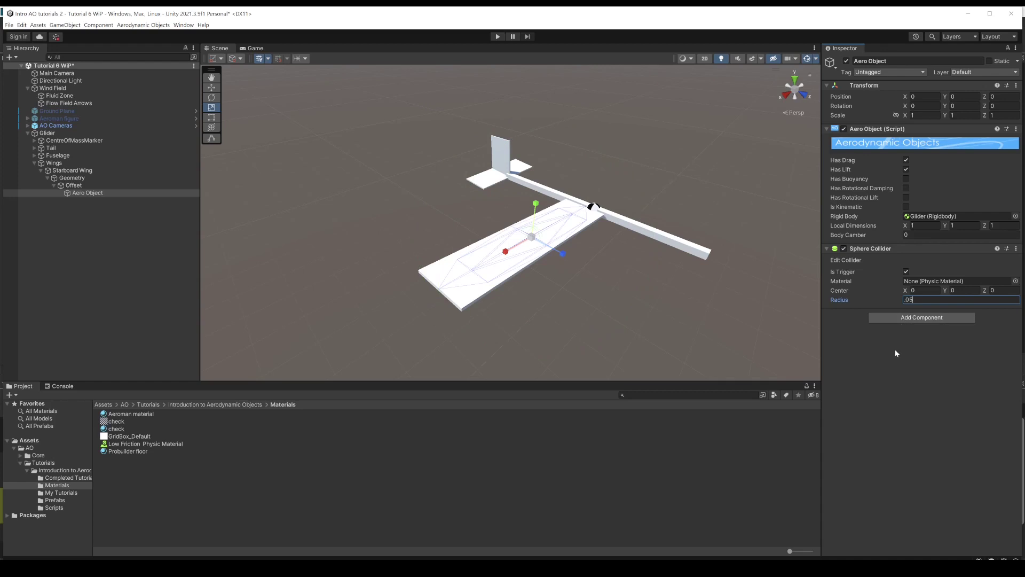
# Step: Add a Wind Arrow component to the starboard wing's Aero Object with Diameter 0.1 and Sensitivity 0.1
pyautogui.press('Return')
pyautogui.click(915, 319)
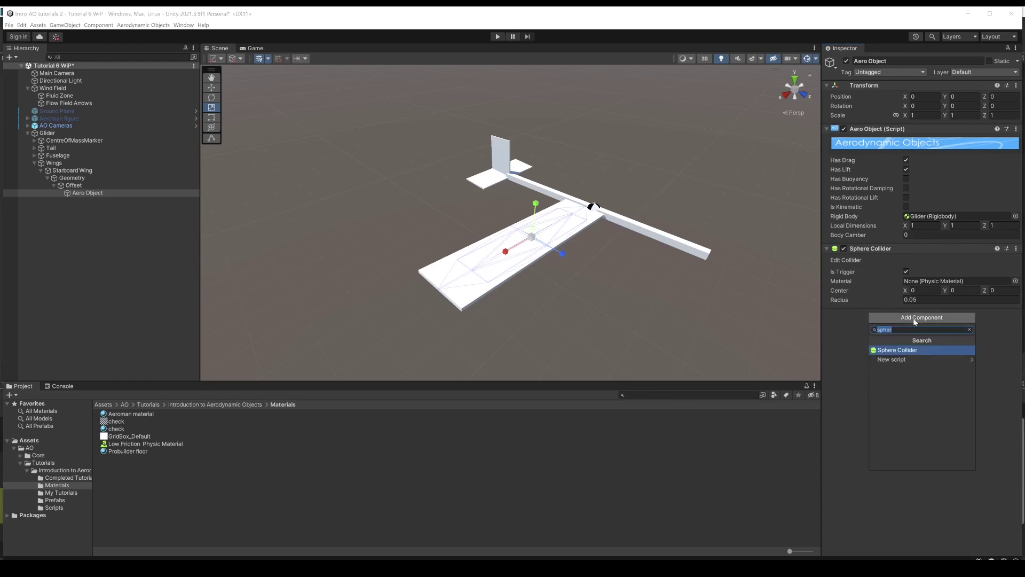
pyautogui.write('wind')
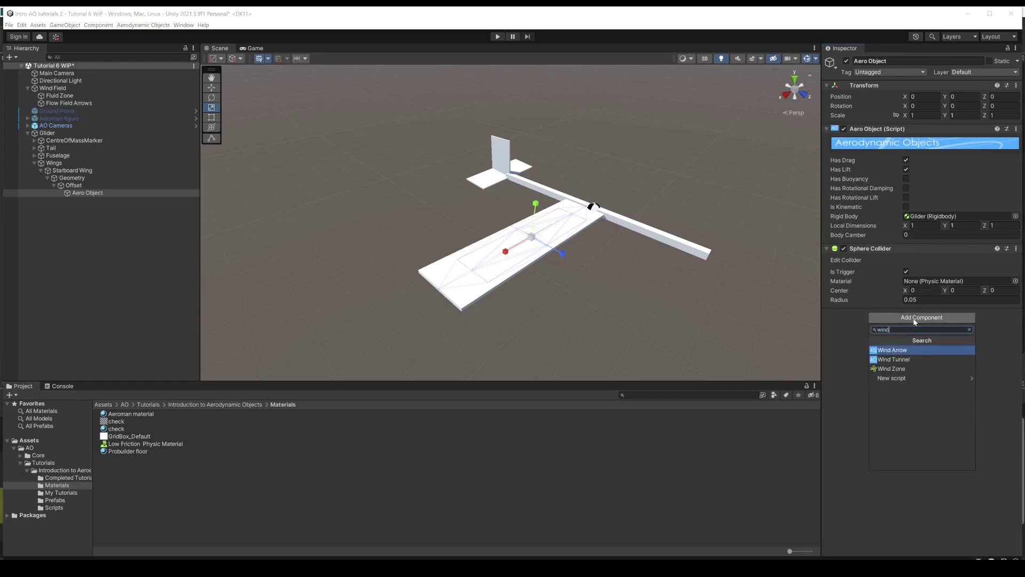
pyautogui.click(890, 351)
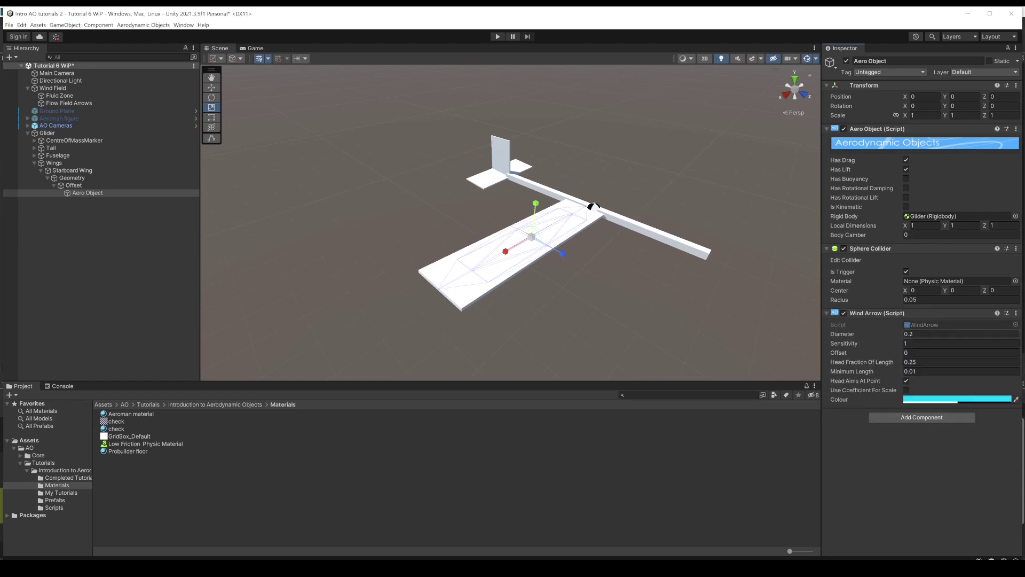
pyautogui.click(934, 333)
pyautogui.write('.1')
pyautogui.press('Tab')
pyautogui.write('.1')
pyautogui.press('Tab')
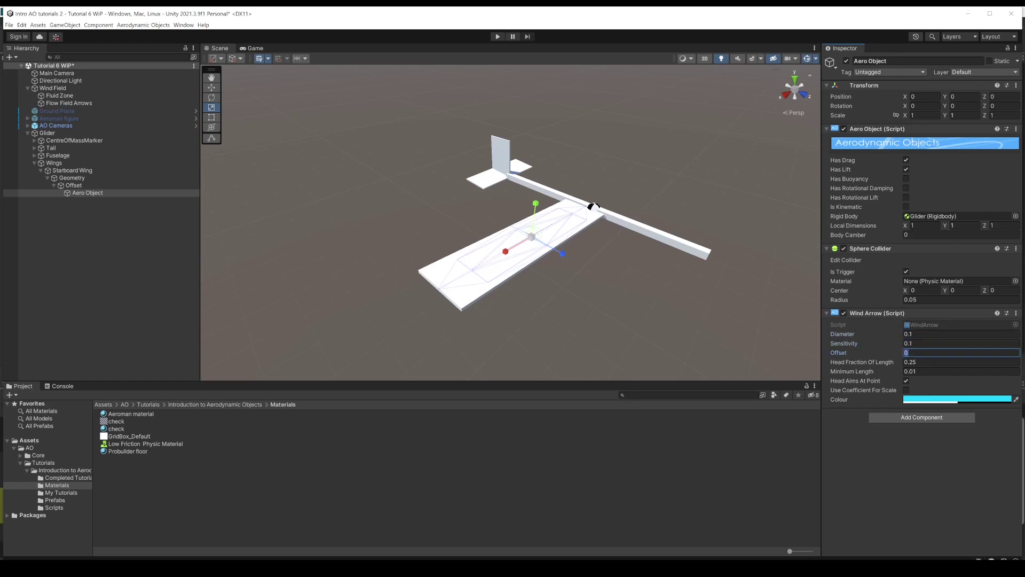
# Step: Add a Lift Arrow component to the starboard wing's Aero Object with Diameter 0.1 and Sensitivity 0.1
pyautogui.click(920, 418)
pyautogui.write('lift')
pyautogui.press('Return')
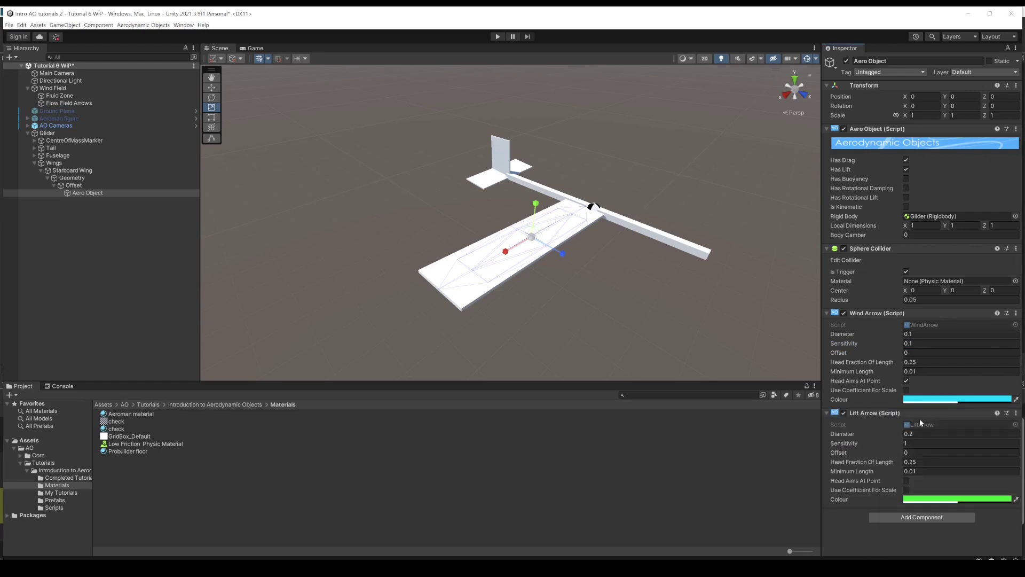
pyautogui.click(914, 434)
pyautogui.press('BackSpace')
pyautogui.write('.1')
pyautogui.press('Tab')
pyautogui.write('.1')
pyautogui.press('Tab')
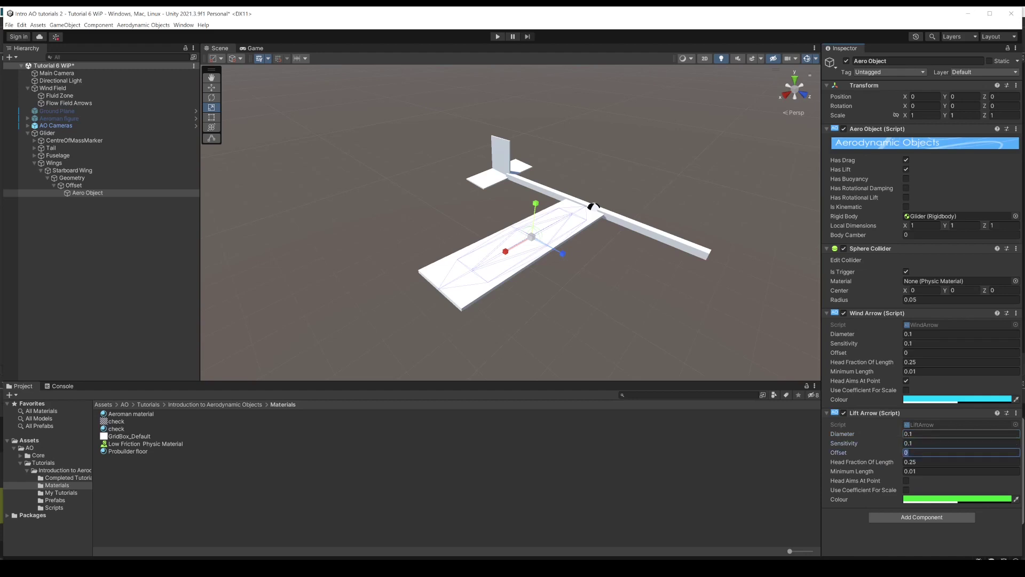
# Step: Add a Drag Arrow component to the starboard wing's Aero Object with Diameter 0.1 and Sensitivity 0.1
pyautogui.click(921, 516)
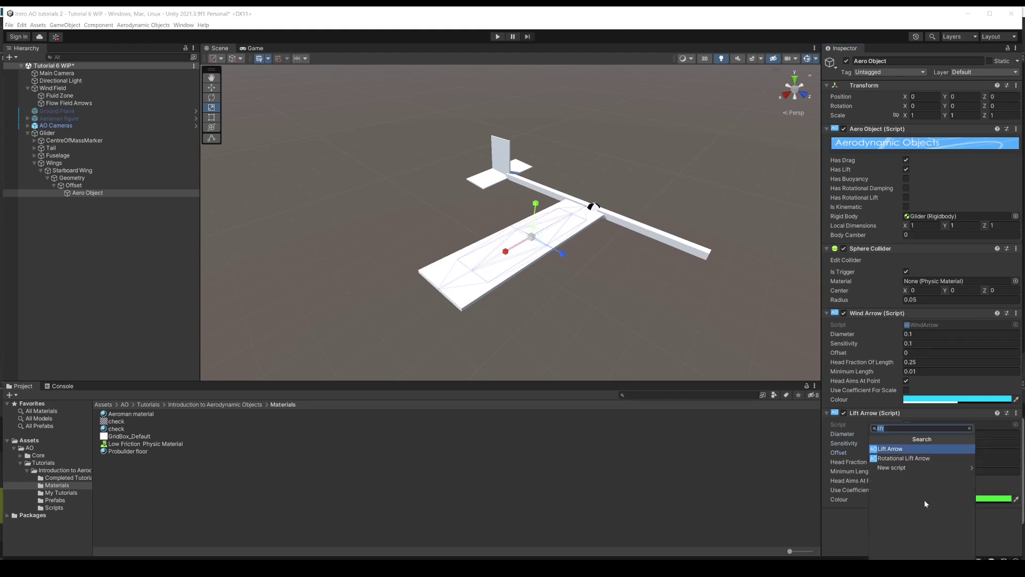
pyautogui.write('drag')
pyautogui.click(897, 450)
pyautogui.scroll(-3, 935, 461)
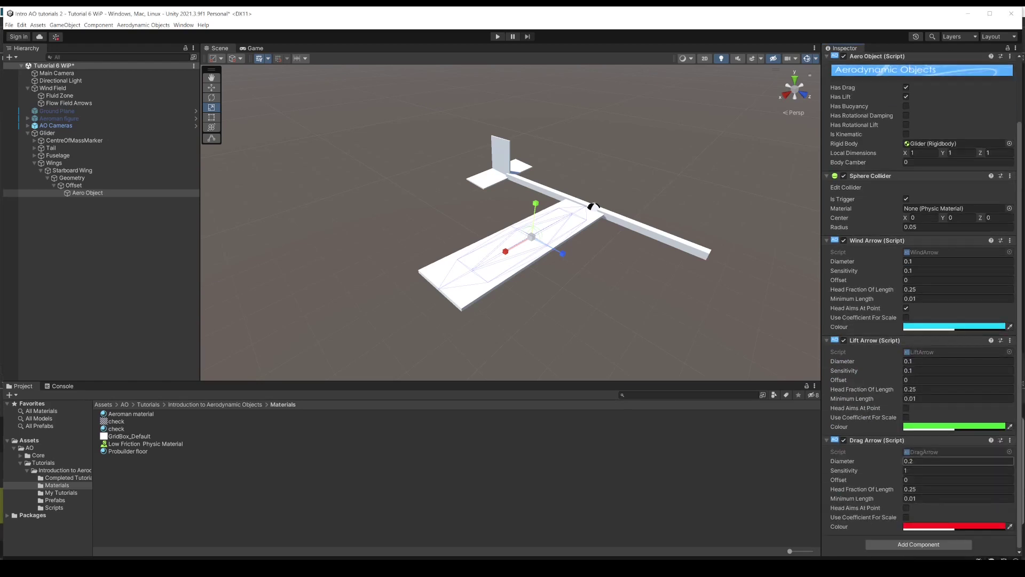
pyautogui.click(913, 461)
pyautogui.write('0.1')
pyautogui.press('Tab')
pyautogui.write('.1')
pyautogui.press('Tab')
pyautogui.press('Tab')
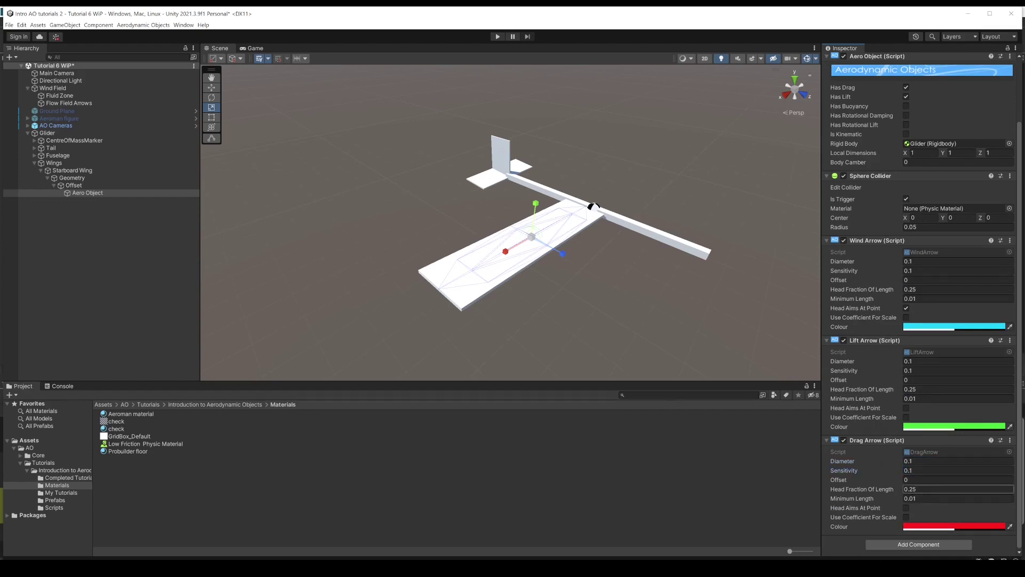
pyautogui.click(98, 241)
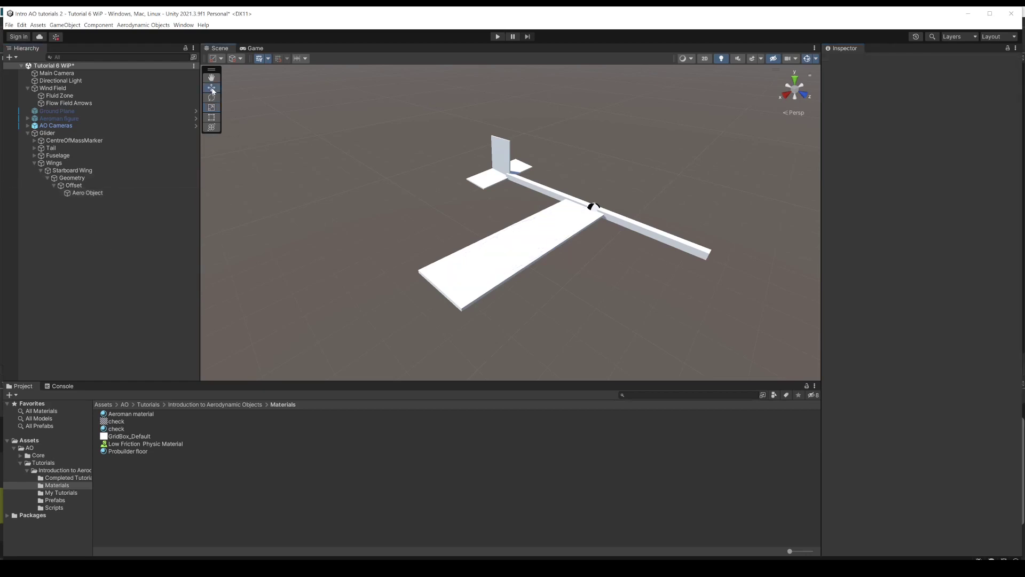
# Step: Create a Flow Point Particles object as a child of the Starboard Wing
pyautogui.scroll(1, 572, 220)
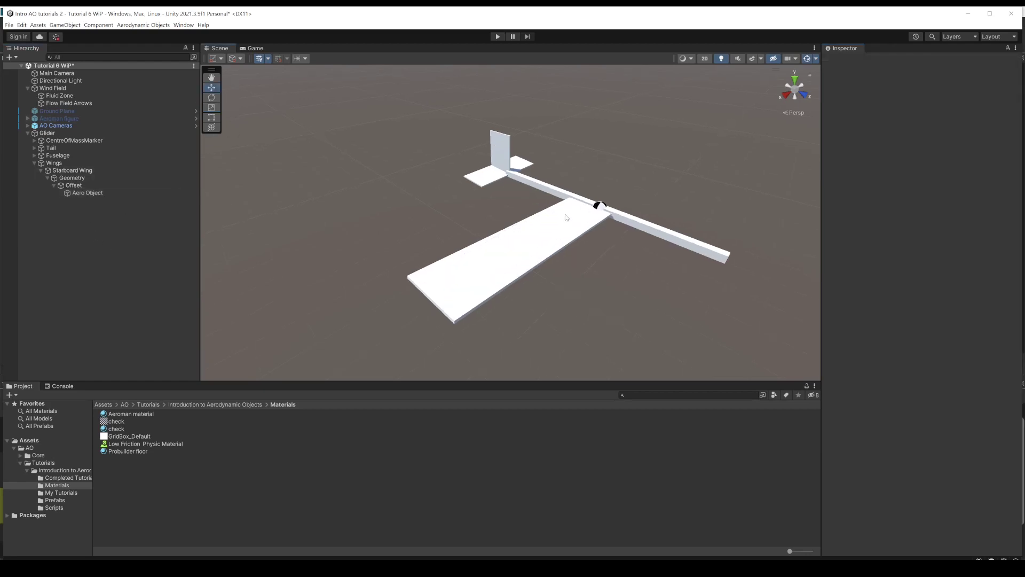
pyautogui.moveTo(556, 228)
pyautogui.keyDown('alt'); pyautogui.mouseDown()
pyautogui.moveTo(562, 175)
pyautogui.moveTo(583, 187)
pyautogui.moveTo(569, 170)
pyautogui.moveTo(531, 209)
pyautogui.moveTo(545, 235)
pyautogui.moveTo(556, 206)
pyautogui.moveTo(543, 232)
pyautogui.moveTo(577, 203)
pyautogui.moveTo(543, 218)
pyautogui.mouseUp(); pyautogui.keyUp('alt')
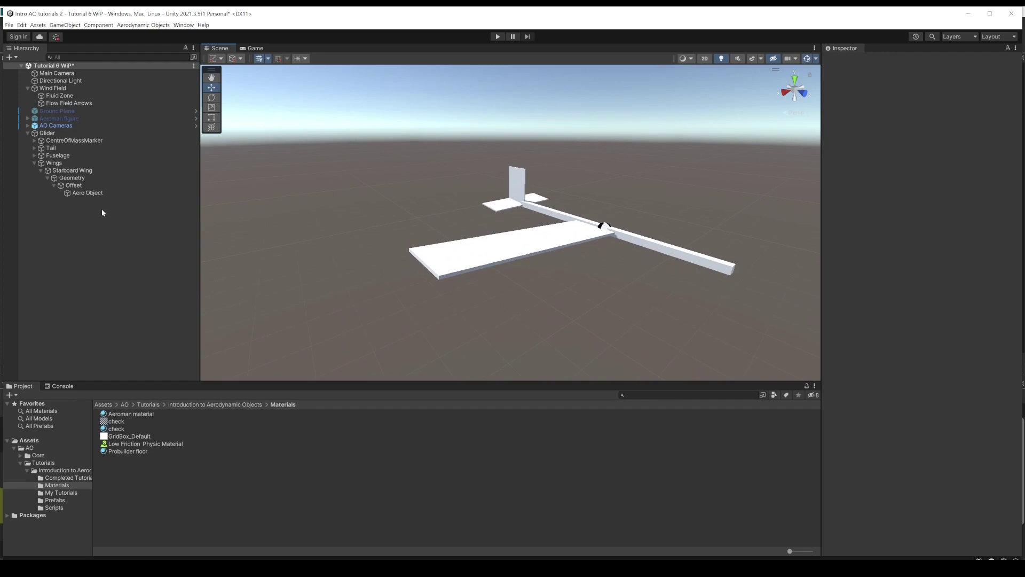
pyautogui.click(68, 179)
pyautogui.doubleClick(66, 171)
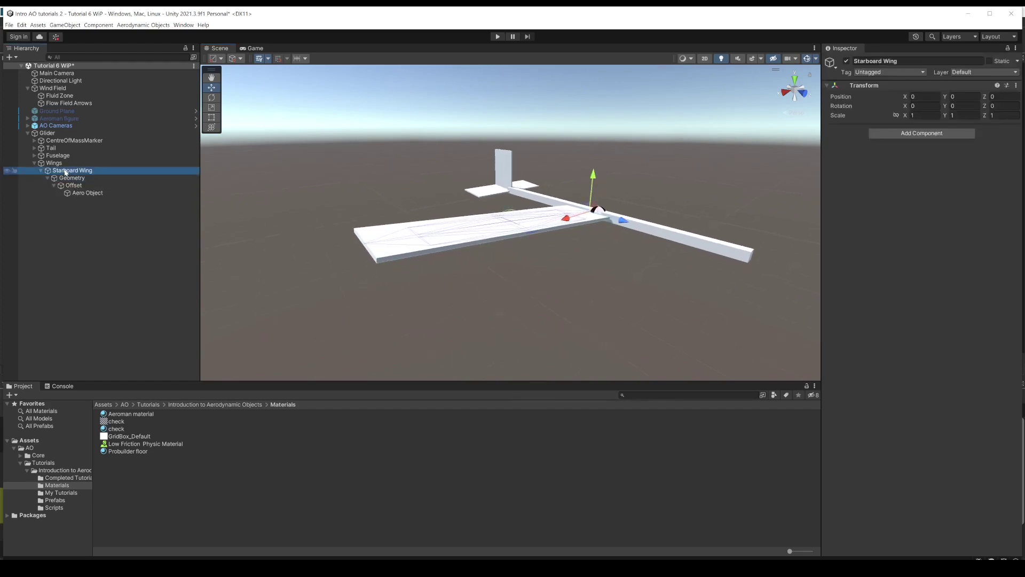
pyautogui.rightClick(67, 172)
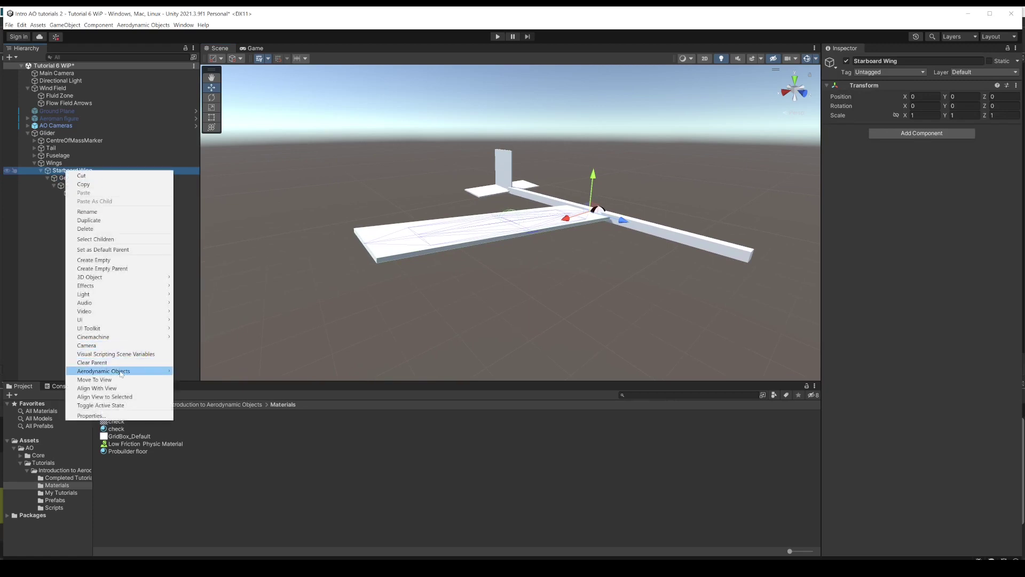
pyautogui.moveTo(118, 373)
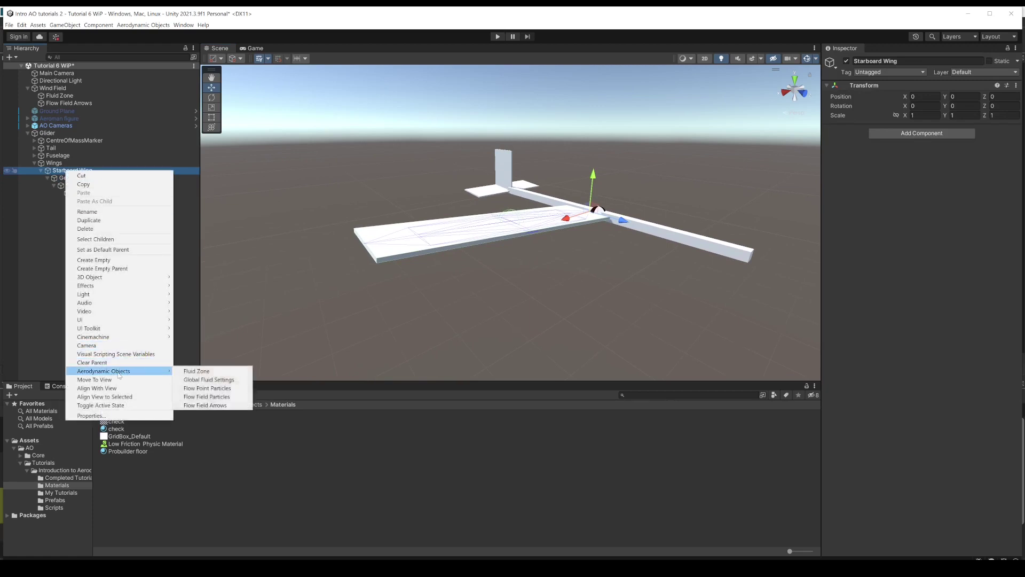
pyautogui.click(208, 389)
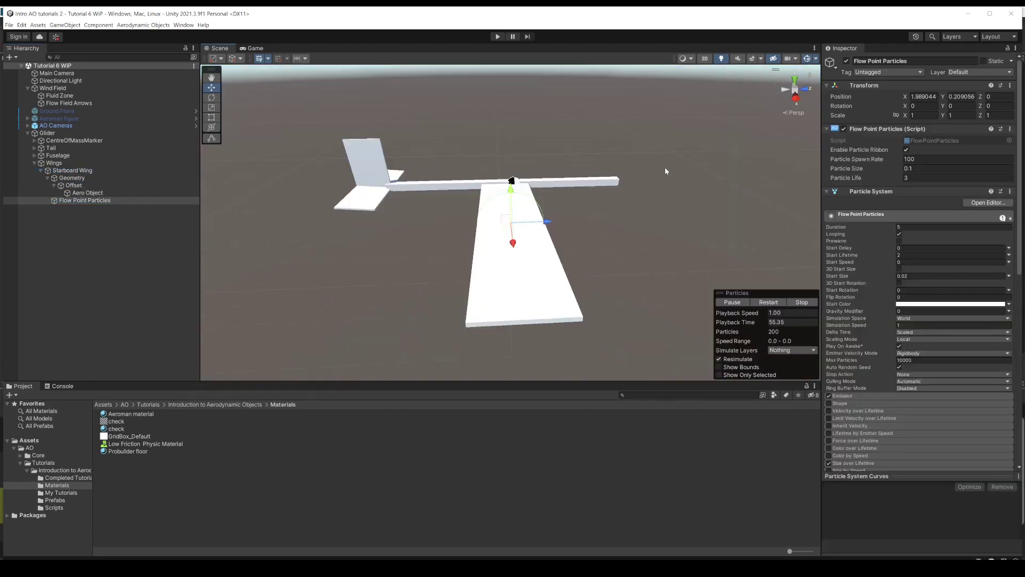
# Step: Move the Flow Point Particles to the starboard wing tip's trailing corner, at about X 3.974, Y 0.423, Z -0.593
pyautogui.keyDown('alt'); pyautogui.moveTo(664, 168); pyautogui.dragTo(555, 172); pyautogui.keyUp('alt')
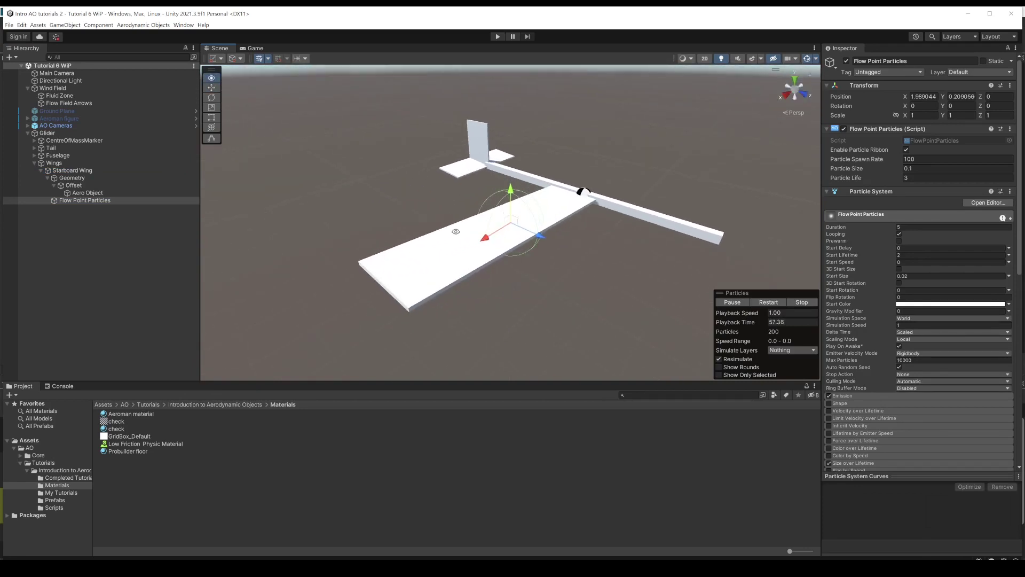
pyautogui.moveTo(485, 238); pyautogui.dragTo(332, 300)
pyautogui.moveTo(406, 322); pyautogui.dragTo(377, 291)
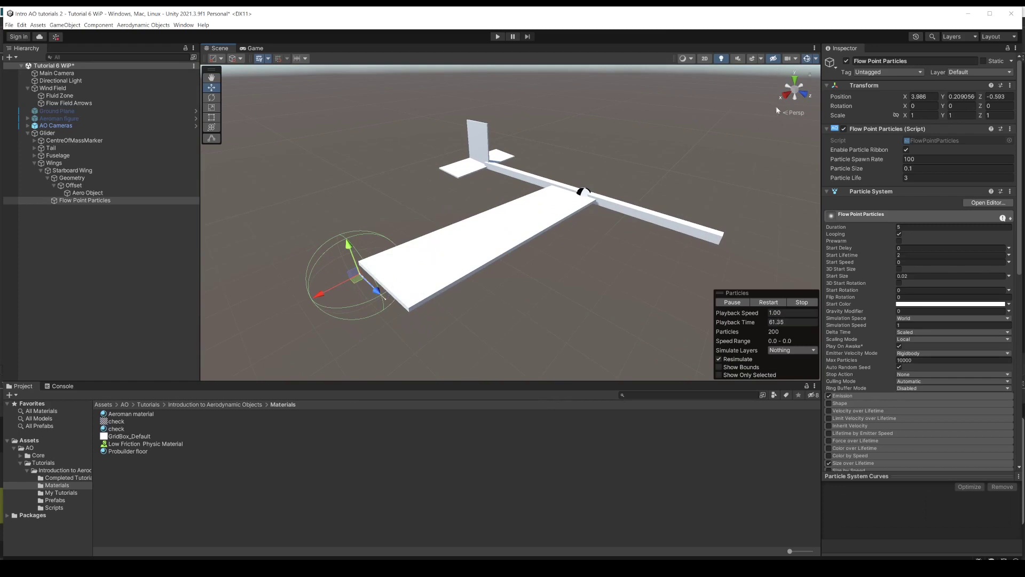
pyautogui.click(786, 98)
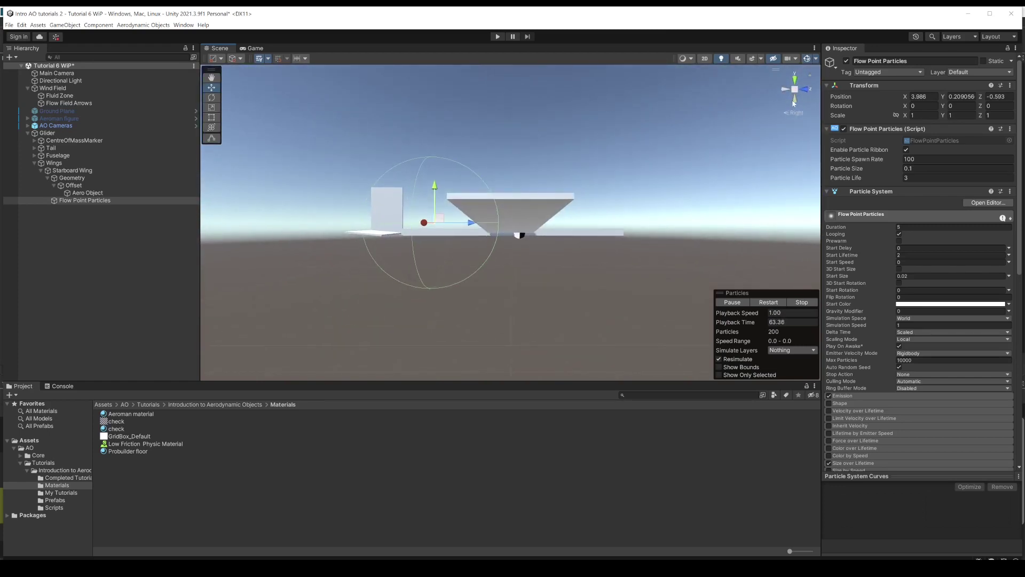
pyautogui.click(797, 114)
pyautogui.moveTo(471, 216); pyautogui.dragTo(472, 201)
pyautogui.click(794, 80)
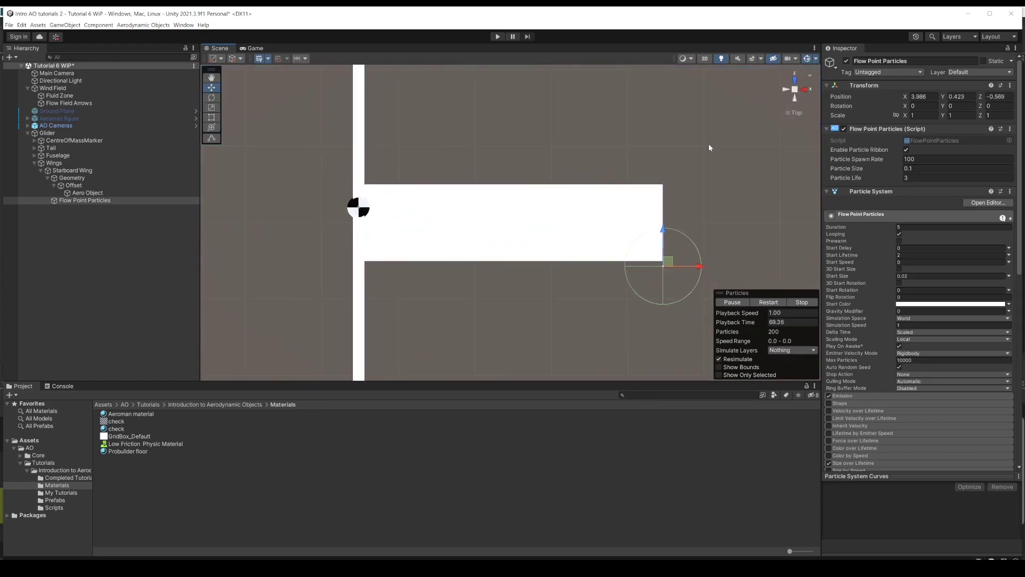
pyautogui.moveTo(671, 264); pyautogui.dragTo(670, 265)
pyautogui.keyDown('alt'); pyautogui.moveTo(669, 224); pyautogui.dragTo(791, 141); pyautogui.keyUp('alt')
pyautogui.click(794, 114)
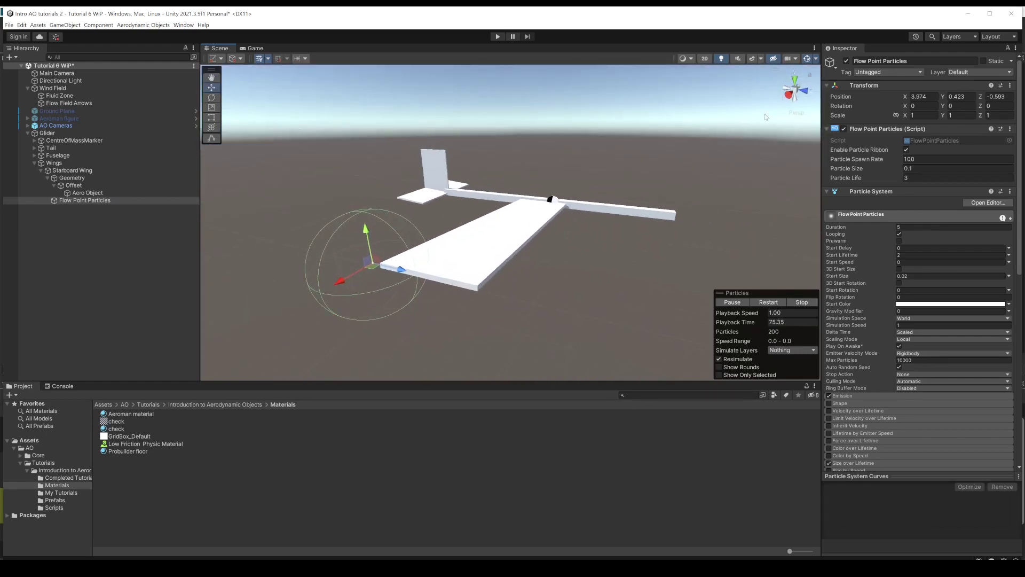
# Step: Duplicate the Starboard Wing and rename the copy Port Wing
pyautogui.click(92, 229)
pyautogui.click(67, 171)
pyautogui.keyDown('alt'); pyautogui.moveTo(530, 239); pyautogui.dragTo(417, 284); pyautogui.keyUp('alt')
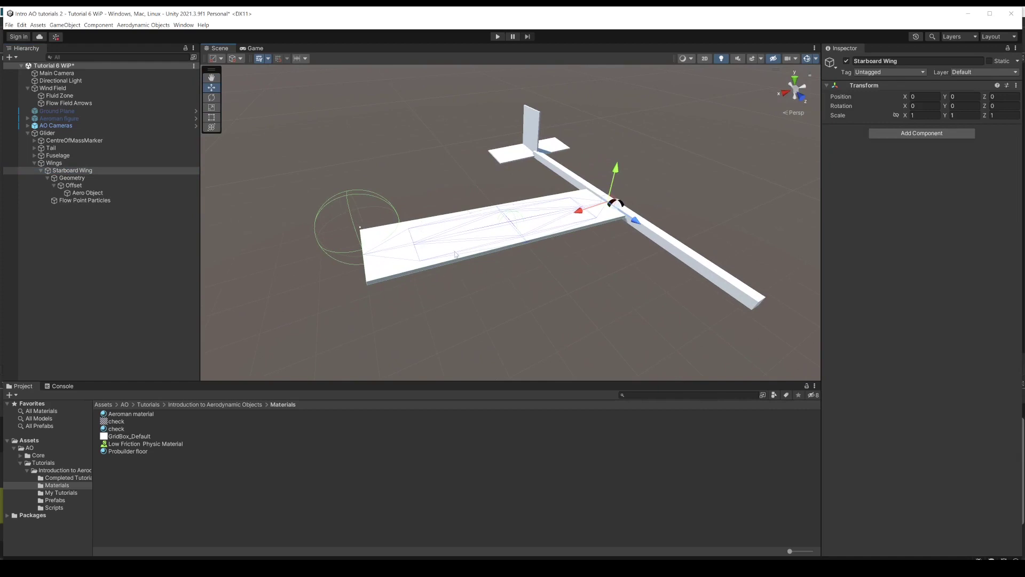
pyautogui.keyDown('alt'); pyautogui.moveTo(527, 220); pyautogui.dragTo(380, 263); pyautogui.keyUp('alt')
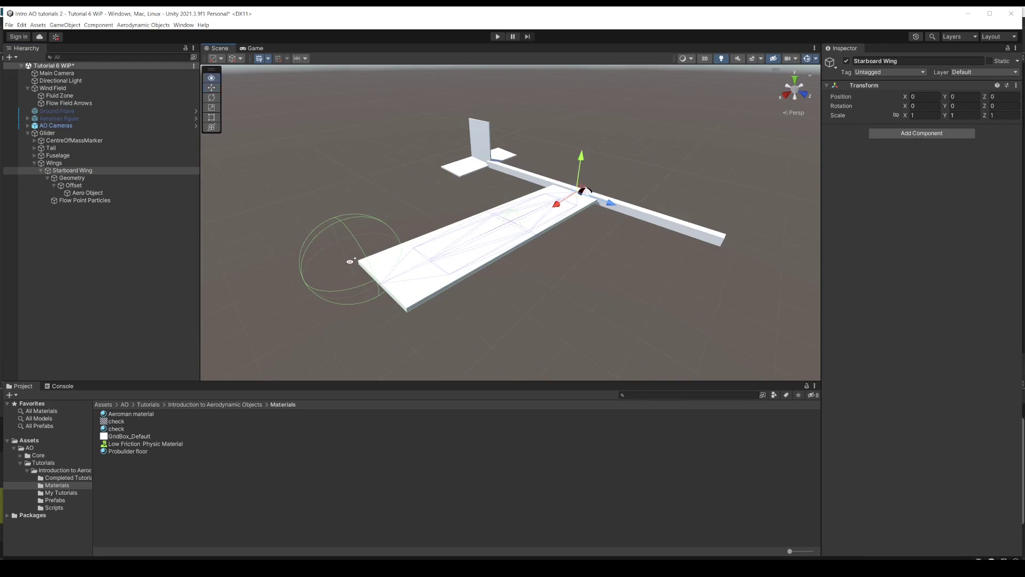
pyautogui.keyDown('alt'); pyautogui.moveTo(354, 261); pyautogui.dragTo(597, 249); pyautogui.keyUp('alt')
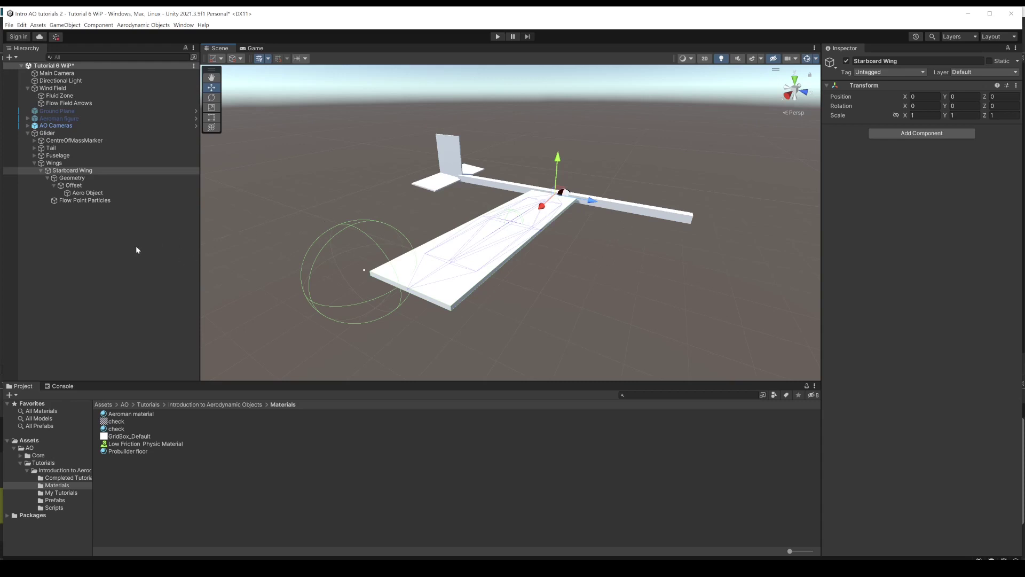
pyautogui.click(58, 171)
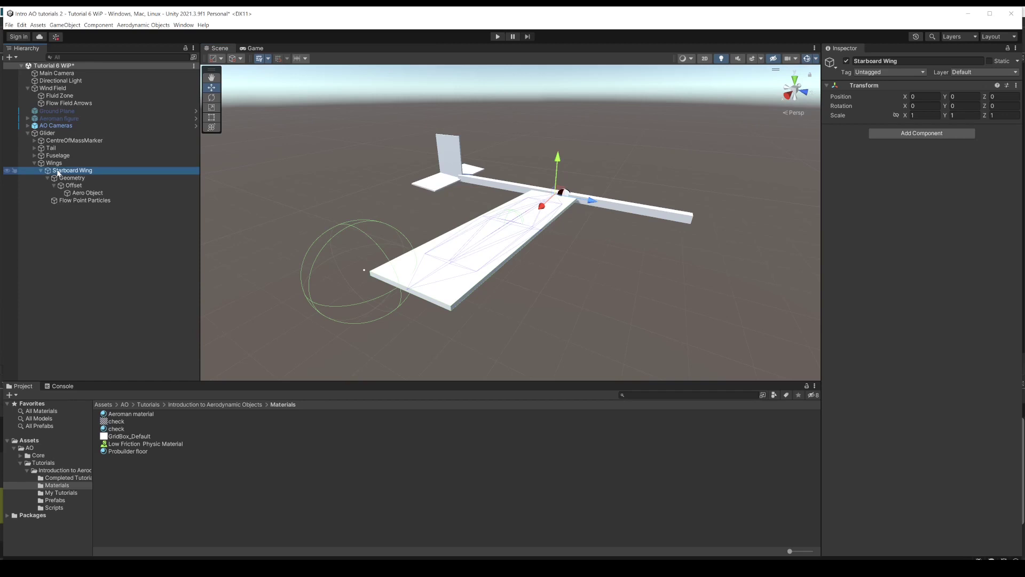
pyautogui.press('F2')
pyautogui.hotkey('ctrl', 'd')
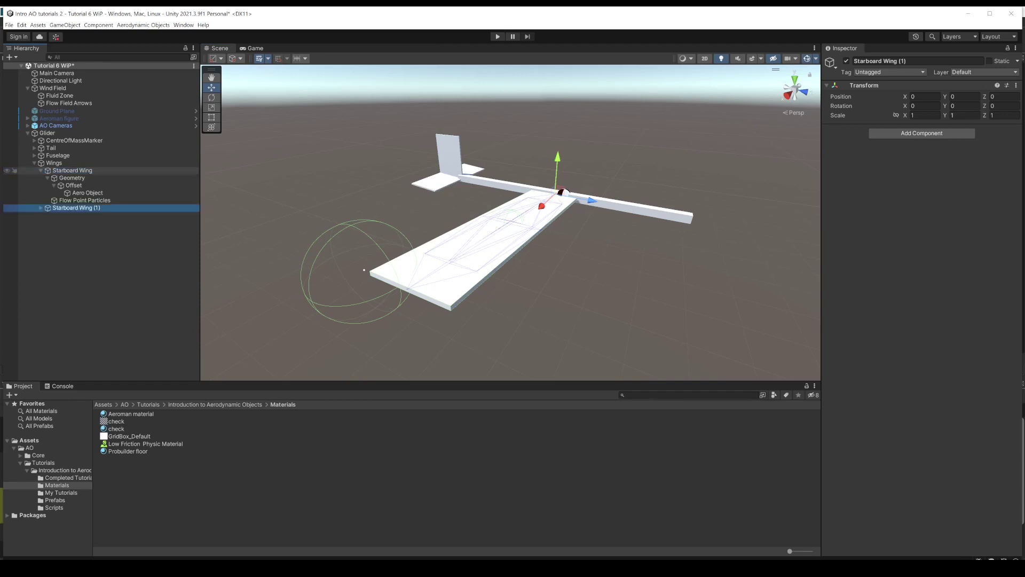
pyautogui.press('F2')
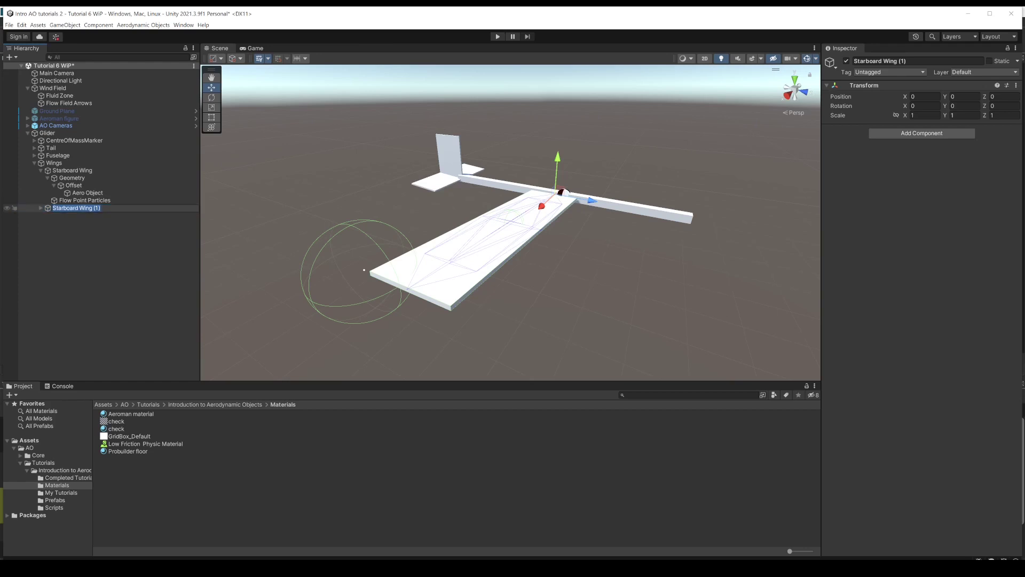
pyautogui.write('Port Wing')
pyautogui.press('Return')
# Step: Set the X position of the Port Wing's Offset cube to -0.5
pyautogui.click(41, 208)
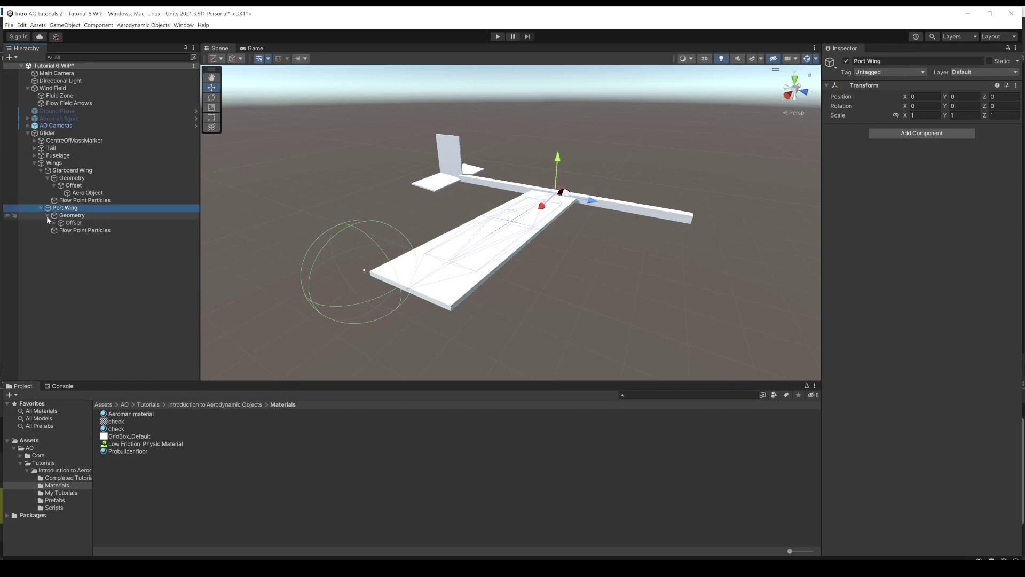
pyautogui.click(66, 223)
pyautogui.click(928, 97)
pyautogui.write('-5')
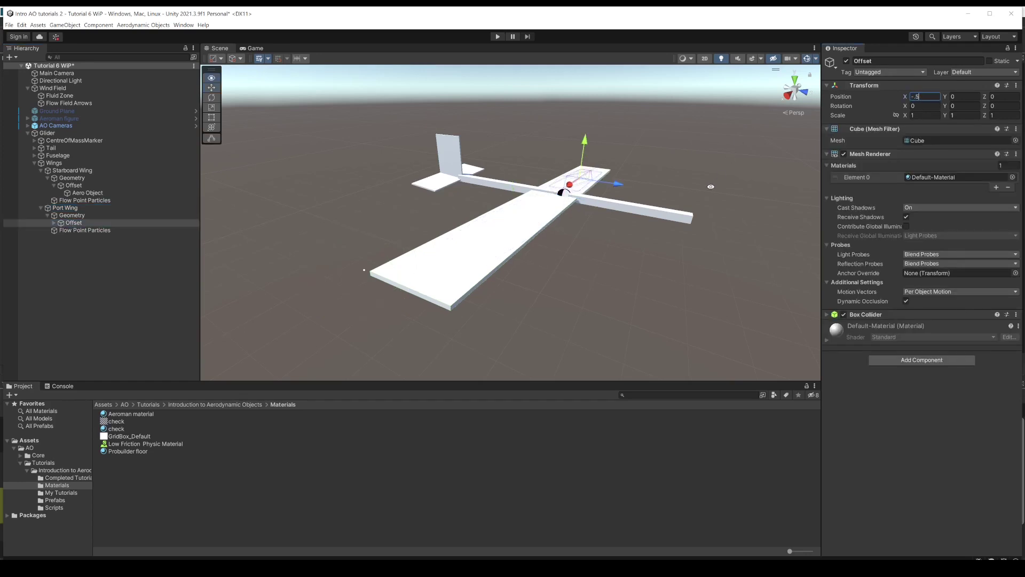
# Step: Set the Z rotation of the Port Wing's Geometry object to -6
pyautogui.keyDown('alt'); pyautogui.moveTo(710, 187); pyautogui.dragTo(631, 219); pyautogui.keyUp('alt')
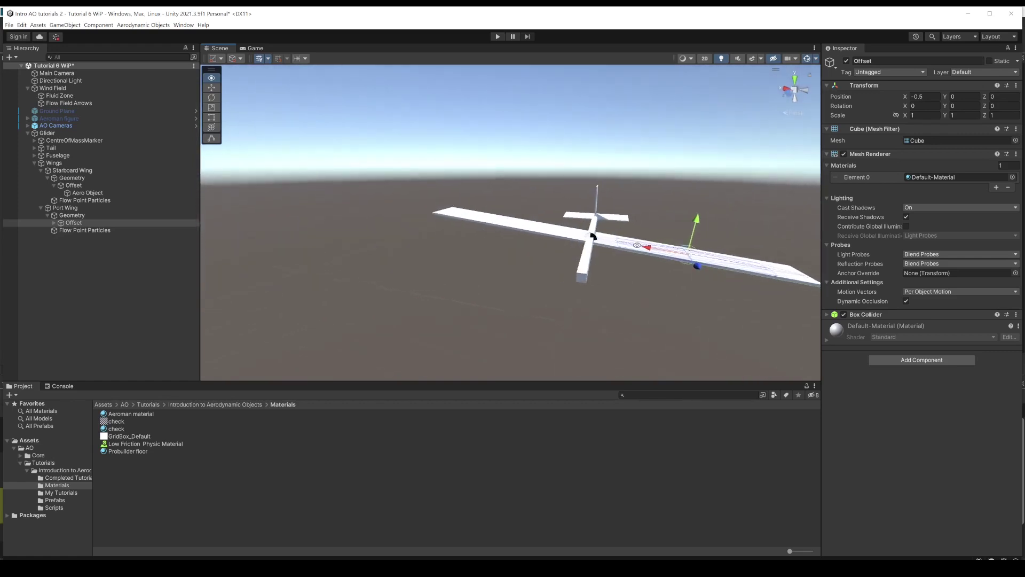
pyautogui.click(67, 216)
pyautogui.click(1004, 105)
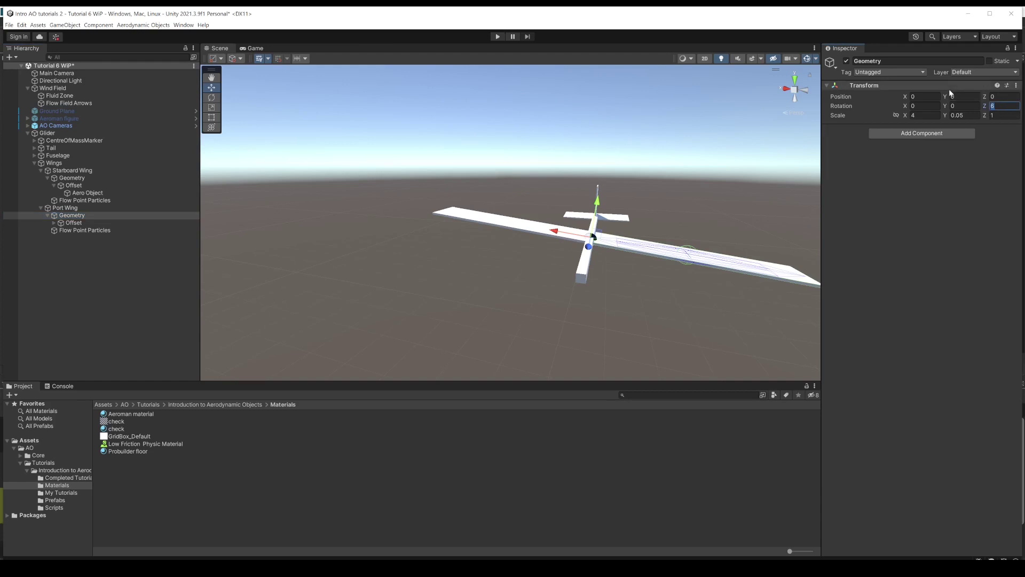
pyautogui.write('-6')
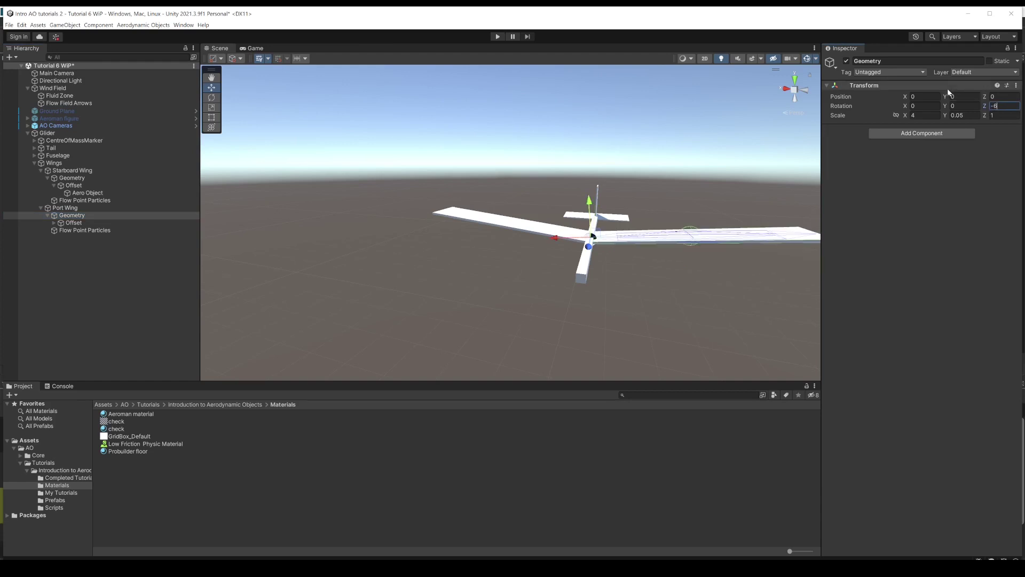
# Step: Set the X position of the Port Wing's Flow Point Particles to -3.974, mirroring it to the port wing tip
pyautogui.keyDown('alt'); pyautogui.moveTo(604, 158); pyautogui.dragTo(550, 173); pyautogui.keyUp('alt')
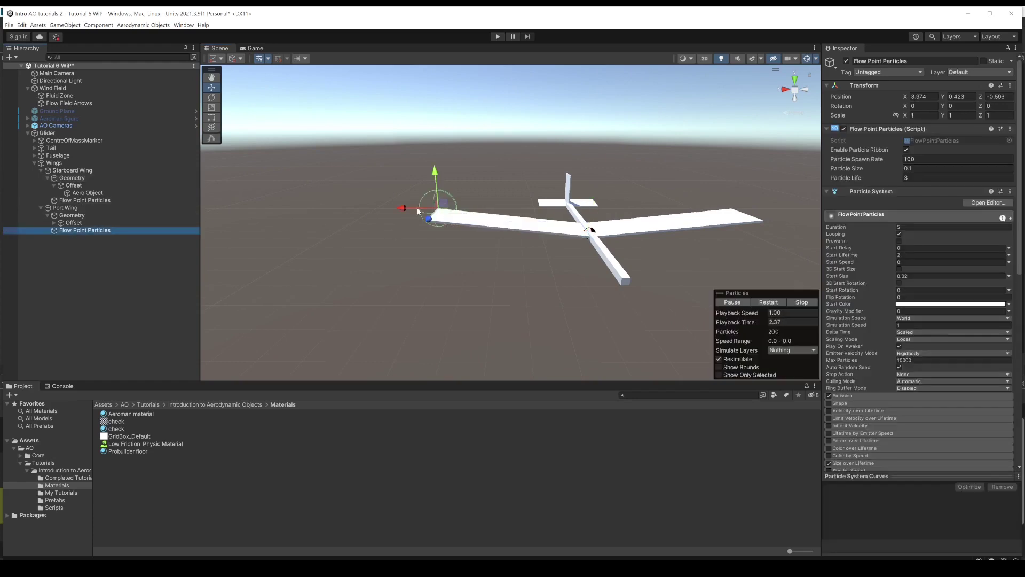
pyautogui.click(920, 96)
pyautogui.click(912, 97)
pyautogui.write('-')
pyautogui.click(54, 162)
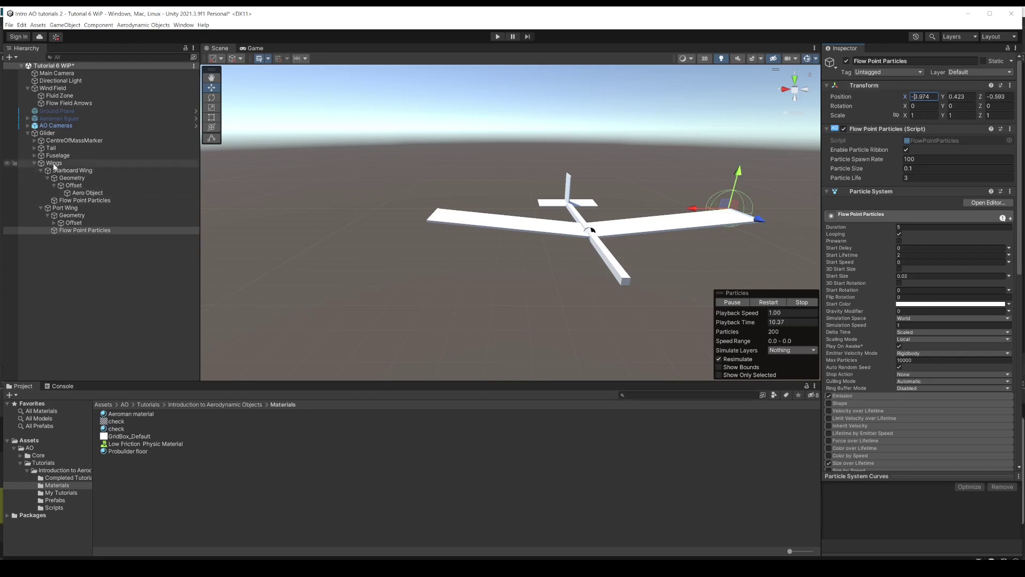
pyautogui.keyDown('alt'); pyautogui.moveTo(481, 244); pyautogui.dragTo(567, 287); pyautogui.keyUp('alt')
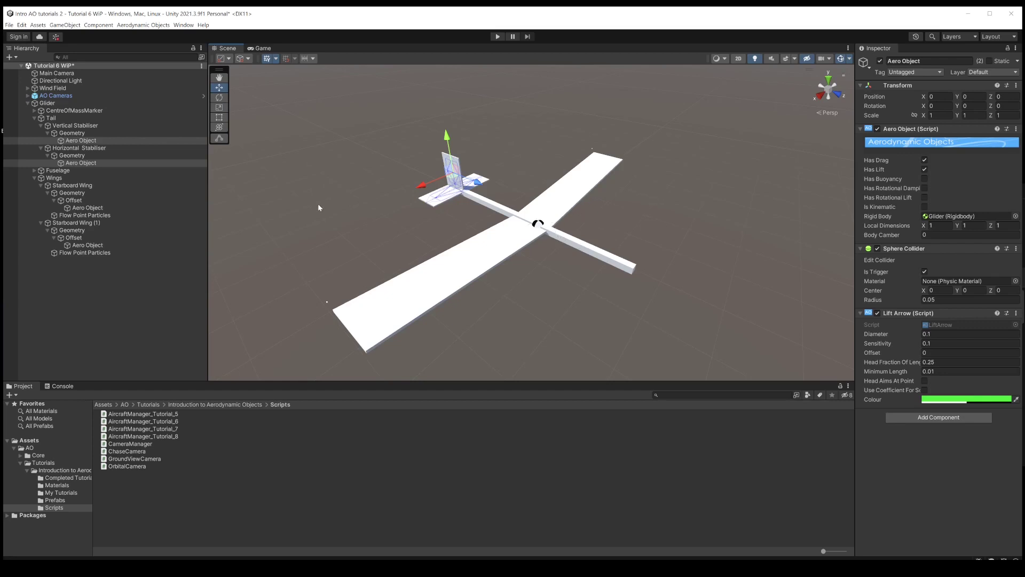
# Step: Add the AircraftManager_Tutorial_6 script to the Glider and assign CentreOfMassMarker as its Centre Of Mass Marker
pyautogui.click(47, 104)
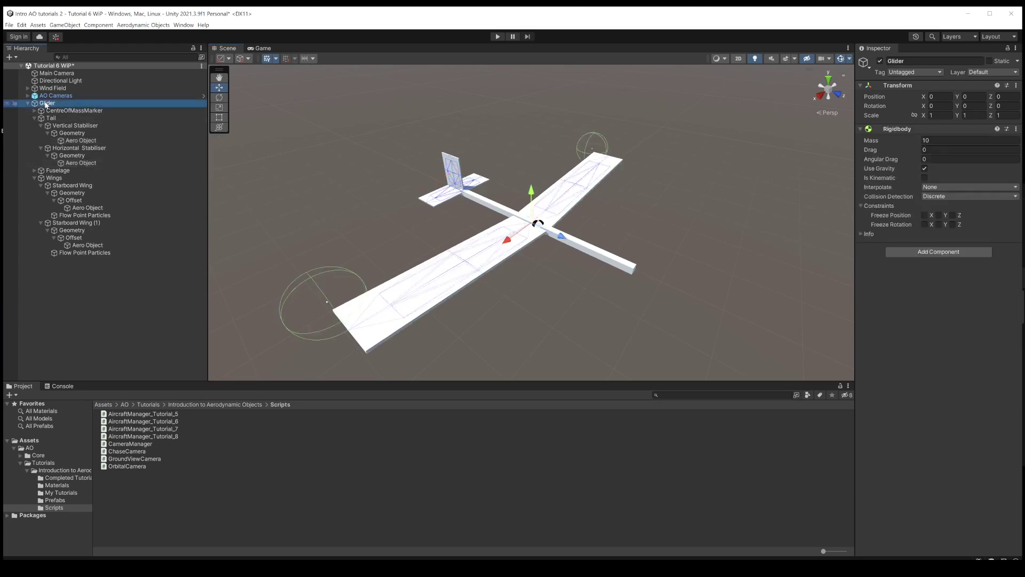
pyautogui.click(932, 252)
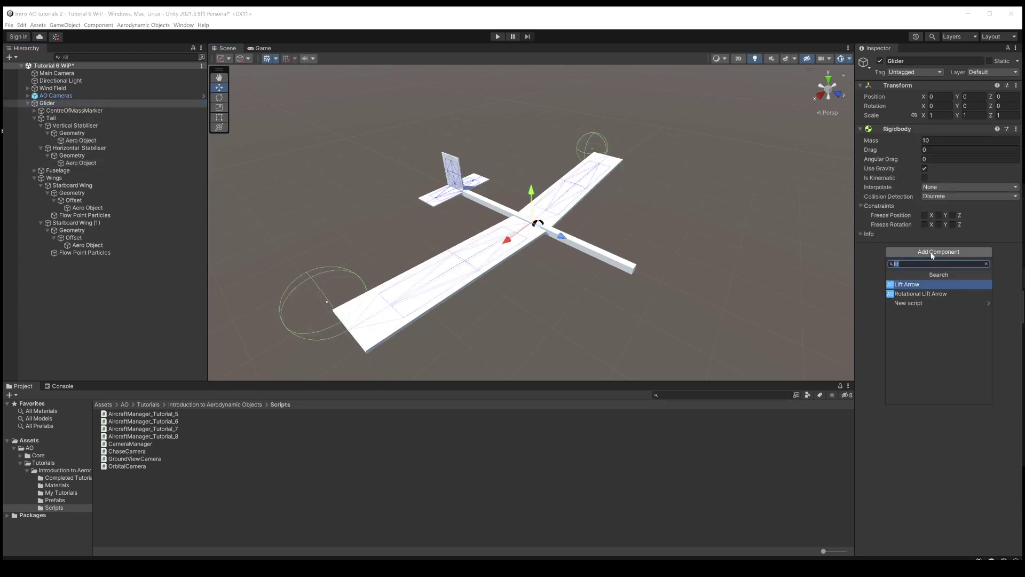
pyautogui.write('ma')
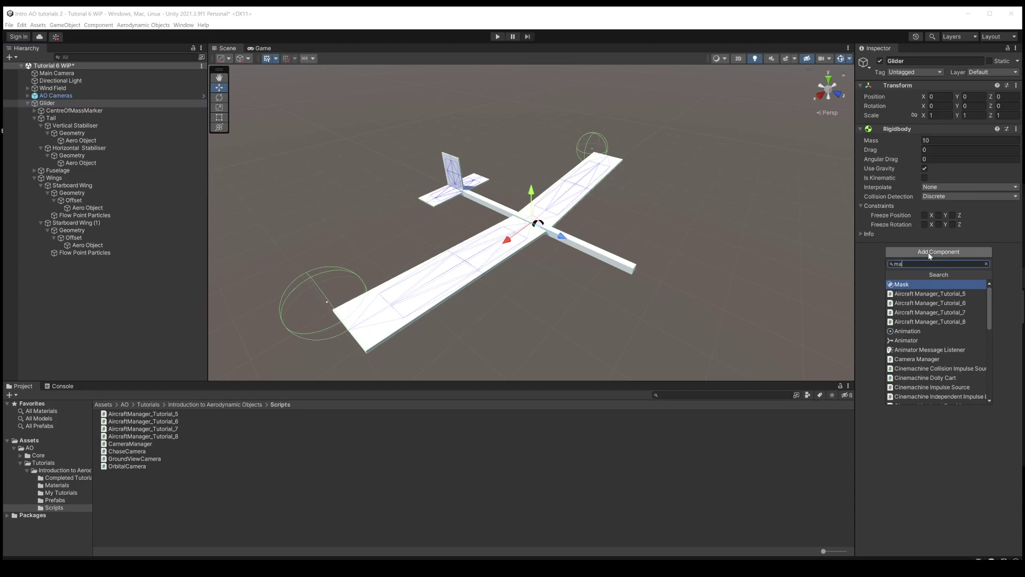
pyautogui.click(923, 303)
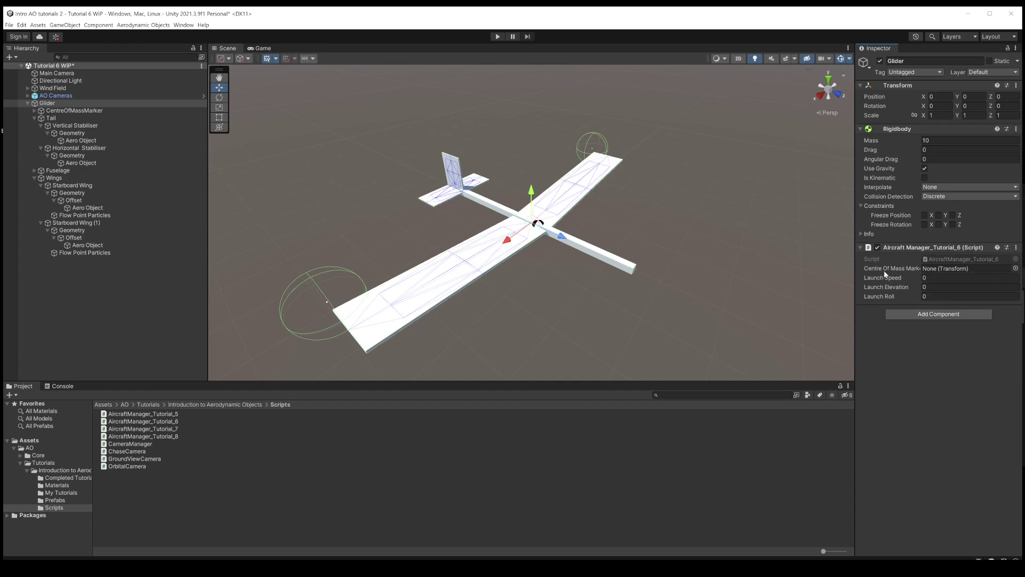
pyautogui.moveTo(856, 266); pyautogui.dragTo(821, 266)
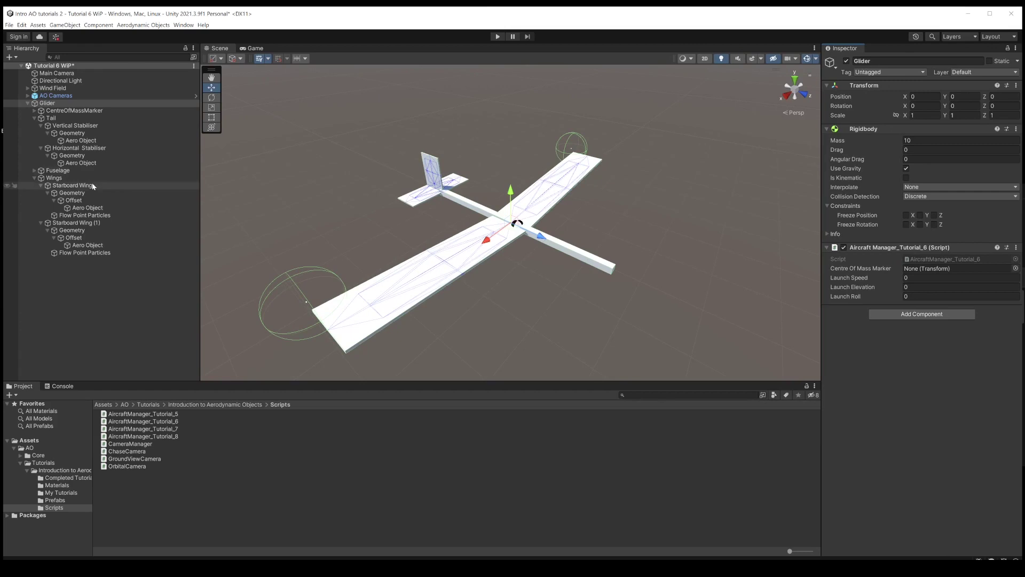
pyautogui.moveTo(70, 111)
pyautogui.mouseDown()
pyautogui.moveTo(523, 191)
pyautogui.moveTo(908, 281)
pyautogui.moveTo(915, 268)
pyautogui.mouseUp()
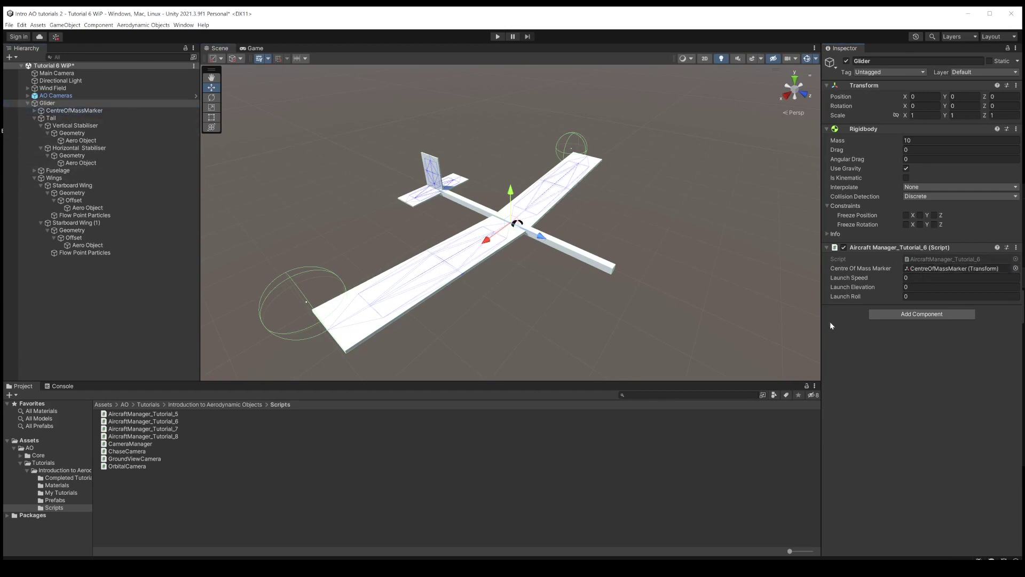
# Step: Set the Launch Speed in the Glider's aircraft manager script to 10
pyautogui.click(856, 279)
pyautogui.press('Return')
pyautogui.write('10')
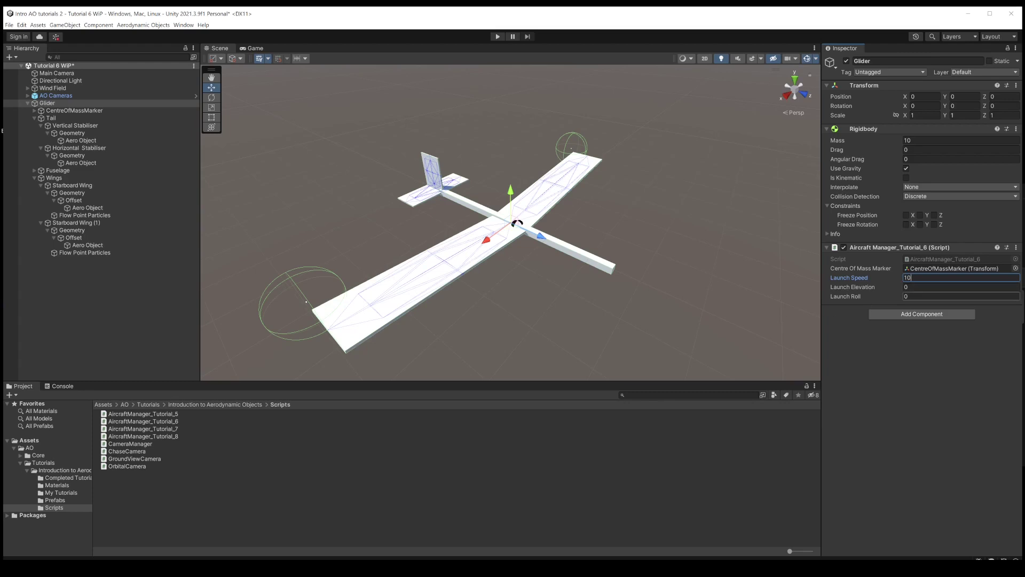
pyautogui.press('Return')
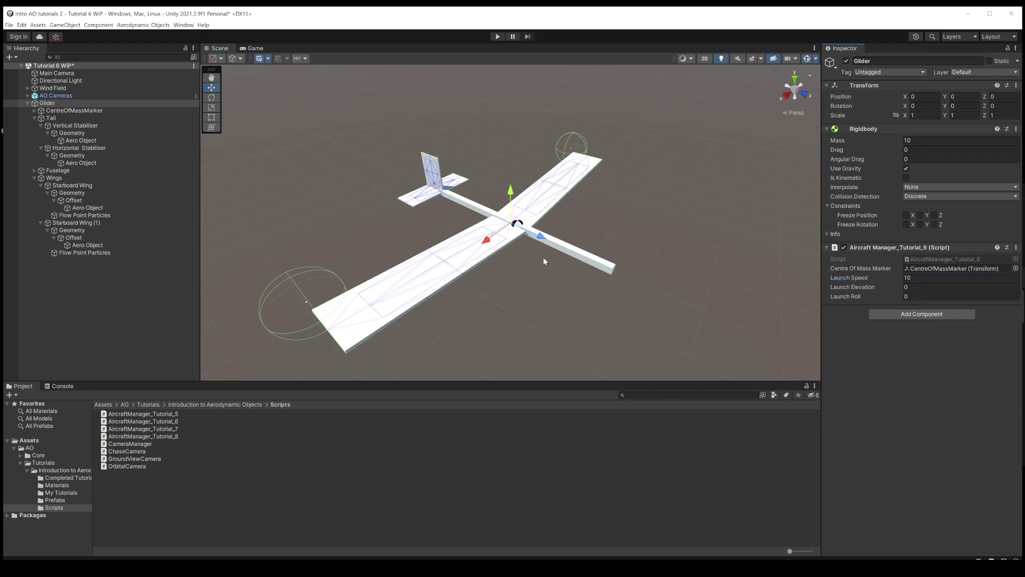
# Step: Add the Ground Plane prefab to the scene and place it between Wind Field and AO Cameras in the object list
pyautogui.moveTo(478, 235)
pyautogui.keyDown('alt'); pyautogui.mouseDown()
pyautogui.moveTo(483, 220)
pyautogui.moveTo(487, 241)
pyautogui.mouseUp(); pyautogui.keyUp('alt')
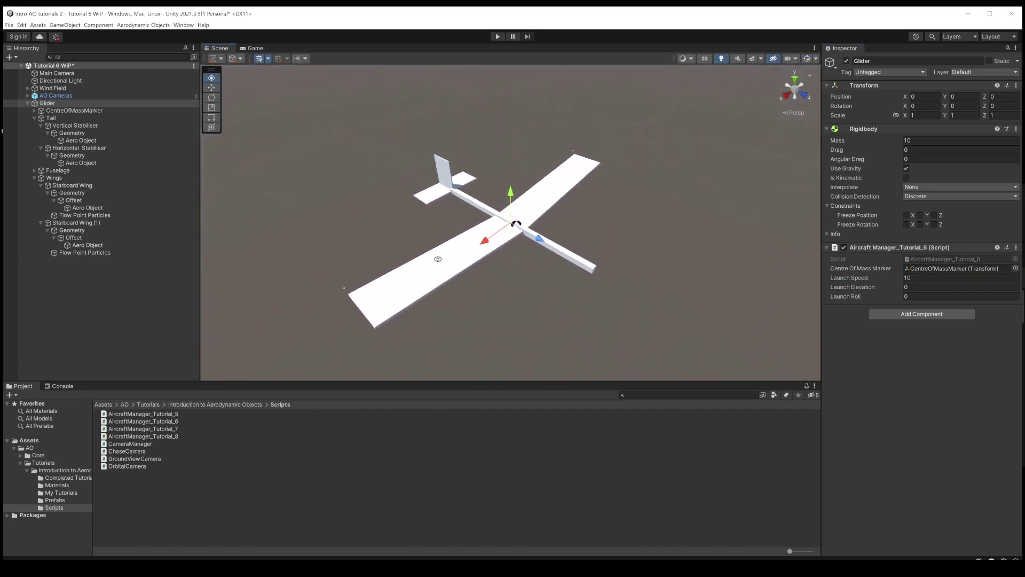
pyautogui.click(26, 103)
pyautogui.keyDown('alt'); pyautogui.moveTo(536, 215); pyautogui.dragTo(536, 182); pyautogui.keyUp('alt')
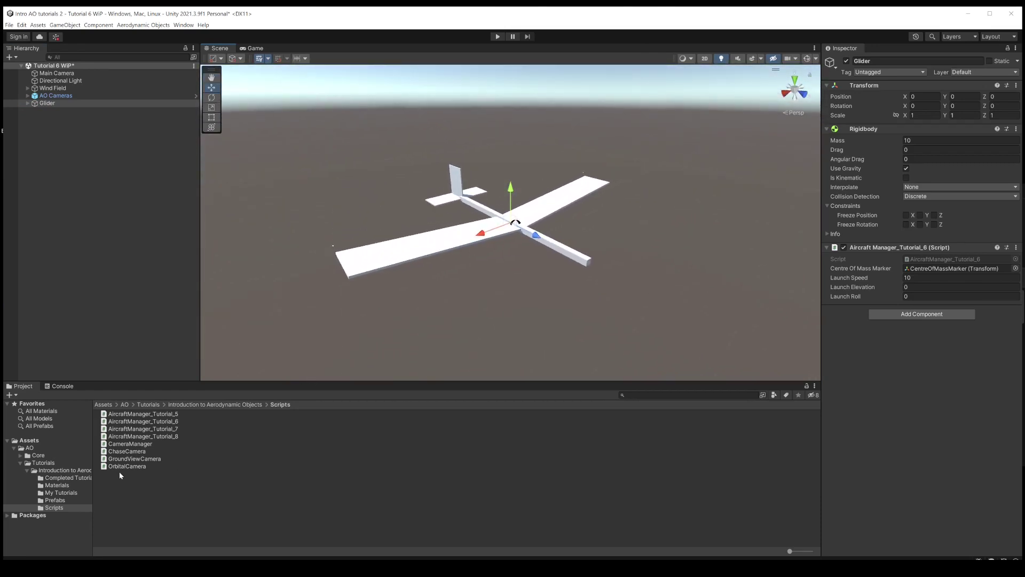
pyautogui.click(53, 500)
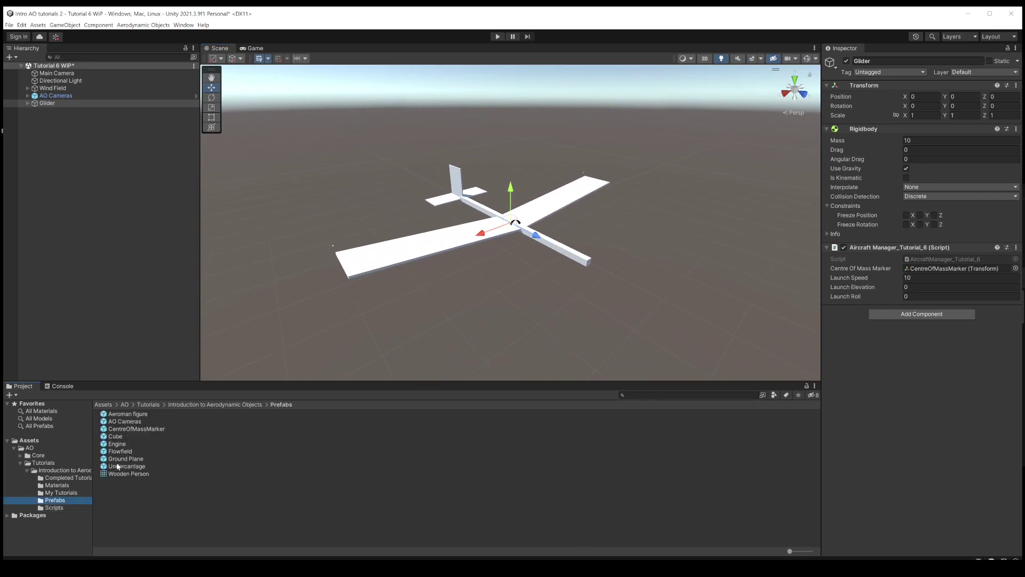
pyautogui.moveTo(121, 459); pyautogui.dragTo(84, 227)
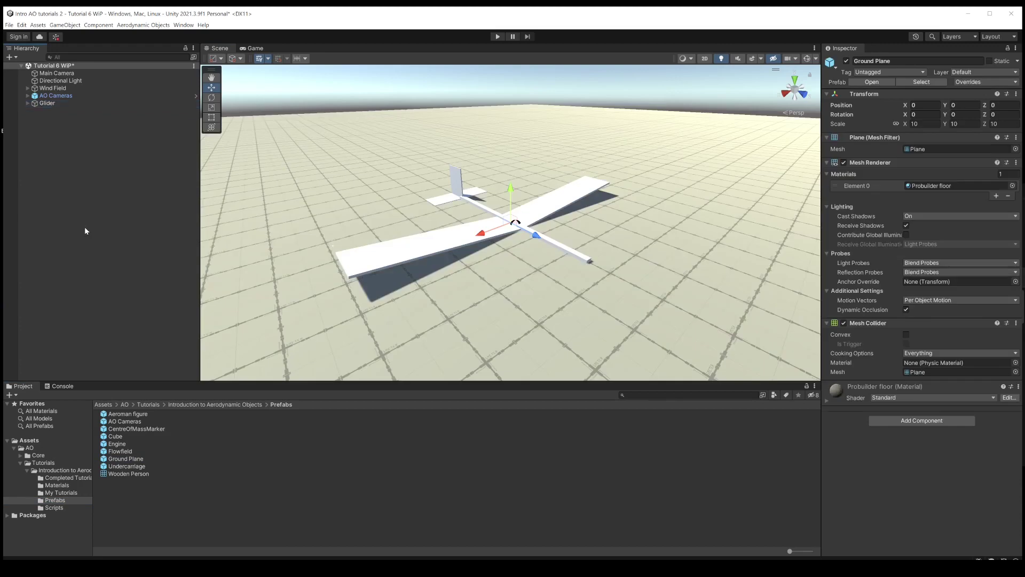
pyautogui.moveTo(41, 111); pyautogui.dragTo(44, 95)
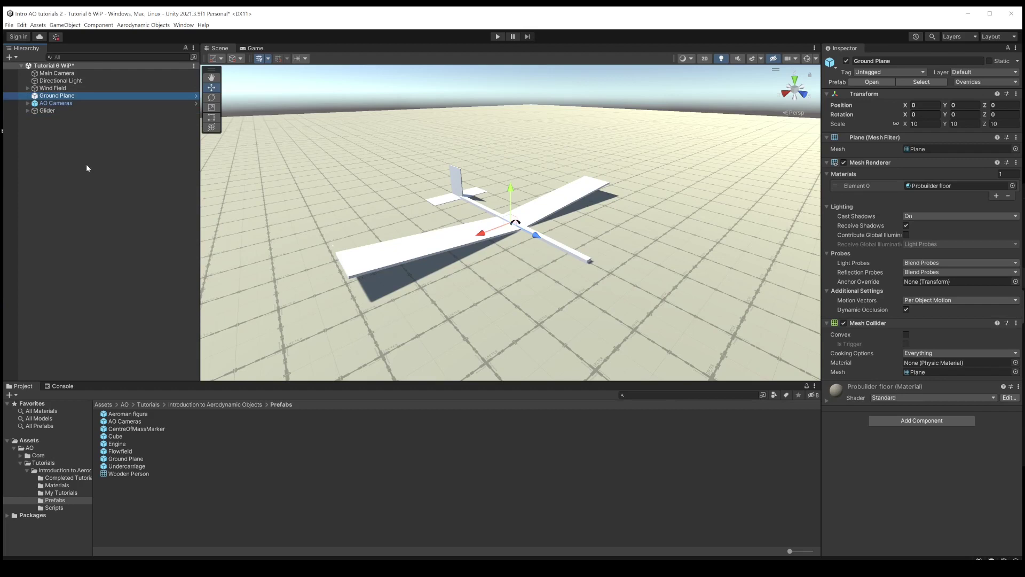
# Step: Raise the Glider to a Y position of about 2.47 and add the Aeroman figure prefab to the scene
pyautogui.click(143, 111)
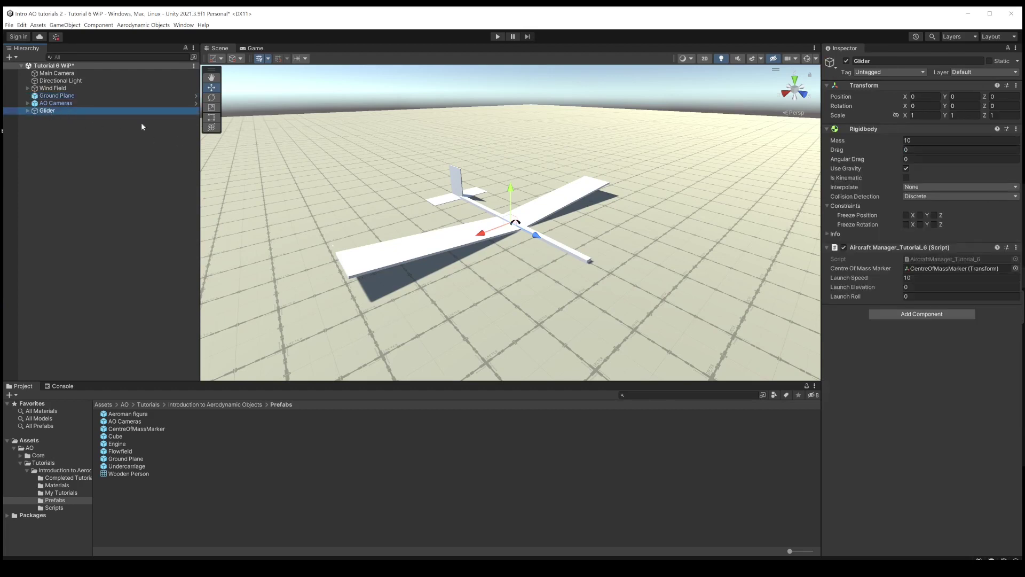
pyautogui.moveTo(511, 196); pyautogui.dragTo(494, 167)
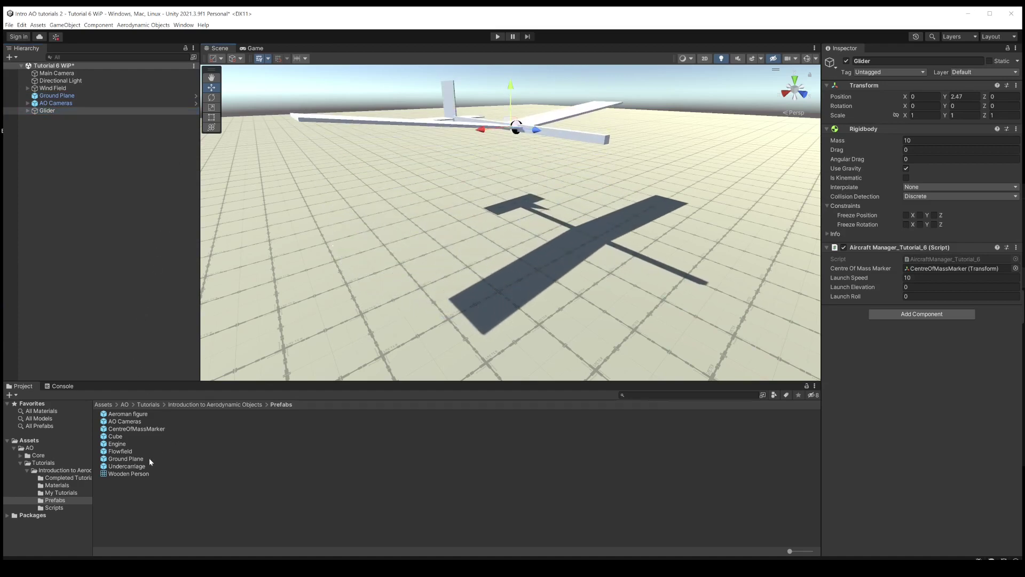
pyautogui.moveTo(135, 417); pyautogui.dragTo(78, 265)
pyautogui.keyDown('alt'); pyautogui.moveTo(589, 183); pyautogui.dragTo(538, 194); pyautogui.keyUp('alt')
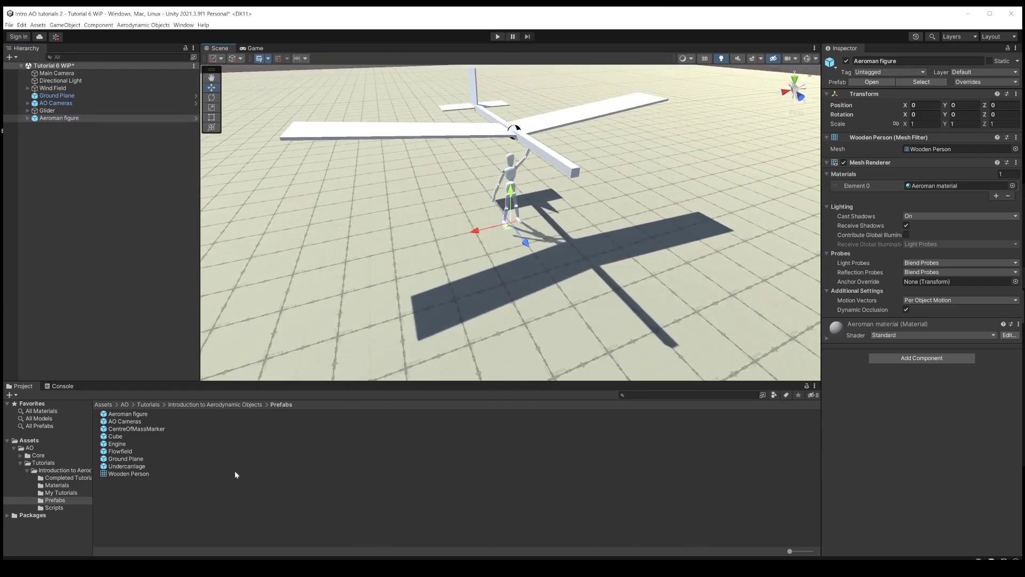
# Step: Set the rendering mode of the Aeroman material to Opaque
pyautogui.click(56, 486)
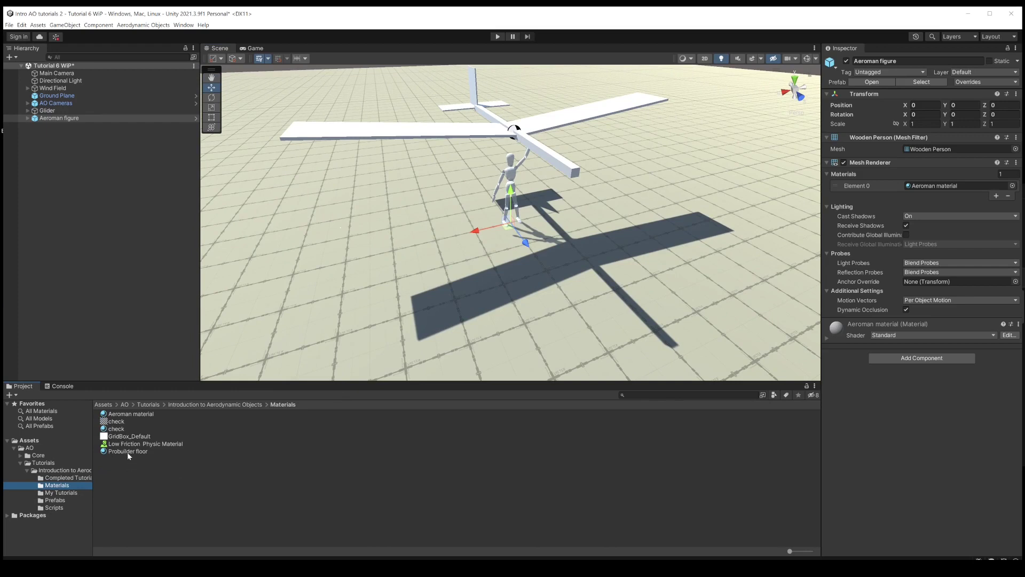
pyautogui.click(125, 414)
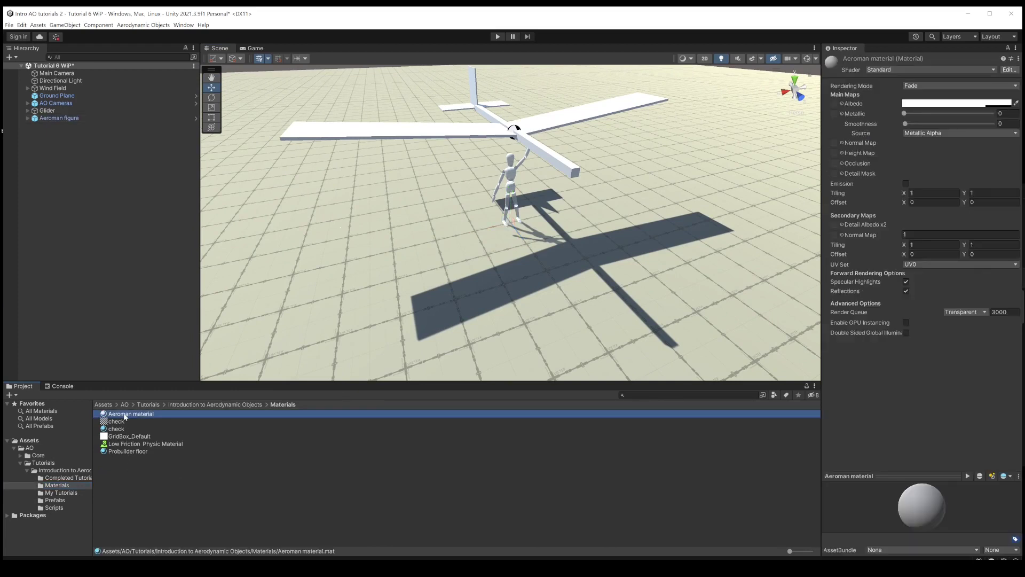
pyautogui.click(929, 86)
pyautogui.click(925, 95)
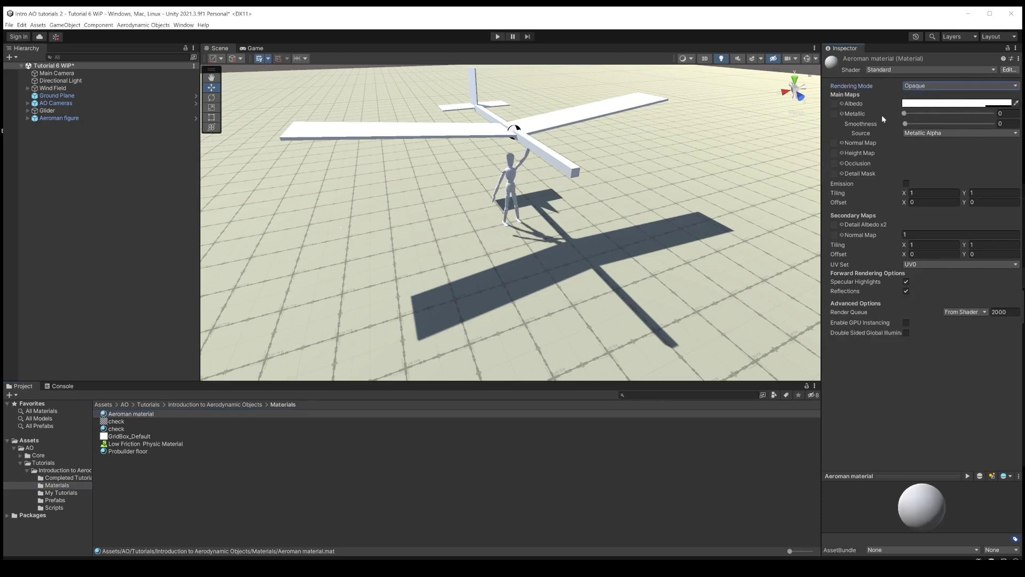
# Step: Move the Glider to about X -0.52 and Y 2.3 so it sits at the Aeroman figure's raised hand
pyautogui.keyDown('alt'); pyautogui.moveTo(502, 193); pyautogui.dragTo(278, 217); pyautogui.keyUp('alt')
pyautogui.click(47, 110)
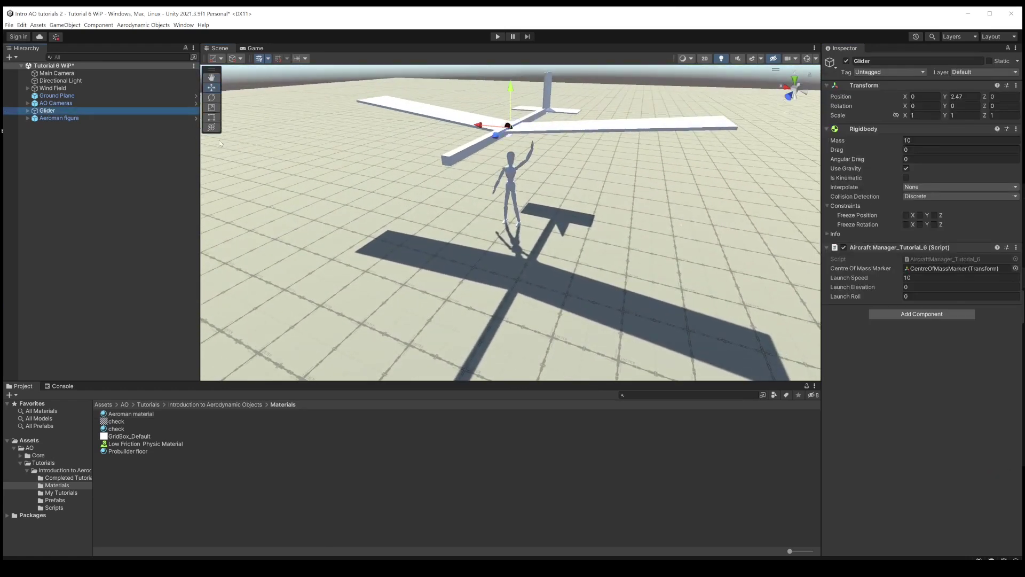
pyautogui.moveTo(478, 129); pyautogui.dragTo(507, 127)
pyautogui.moveTo(535, 92); pyautogui.dragTo(535, 98)
# Step: Set the Z position of the Glider's CentreOfMassMarker to 0.2
pyautogui.keyDown('alt'); pyautogui.moveTo(548, 176); pyautogui.dragTo(492, 273); pyautogui.keyUp('alt')
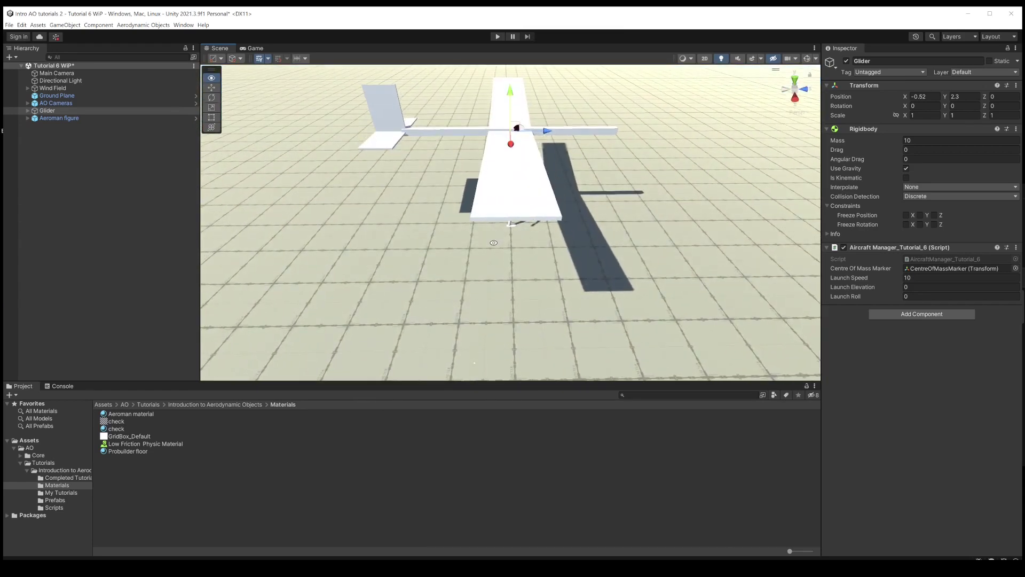
pyautogui.click(28, 110)
pyautogui.click(60, 120)
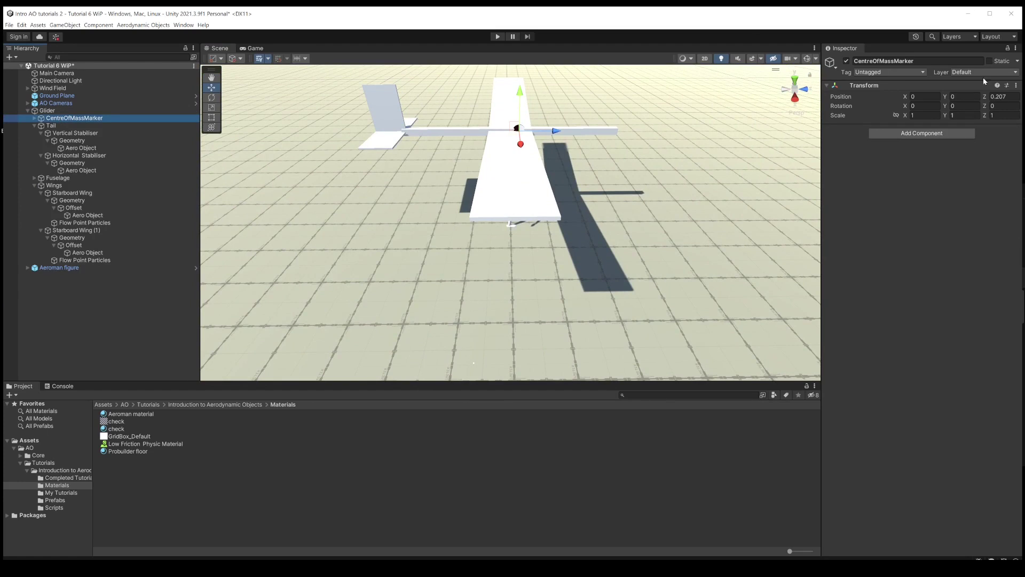
pyautogui.click(999, 97)
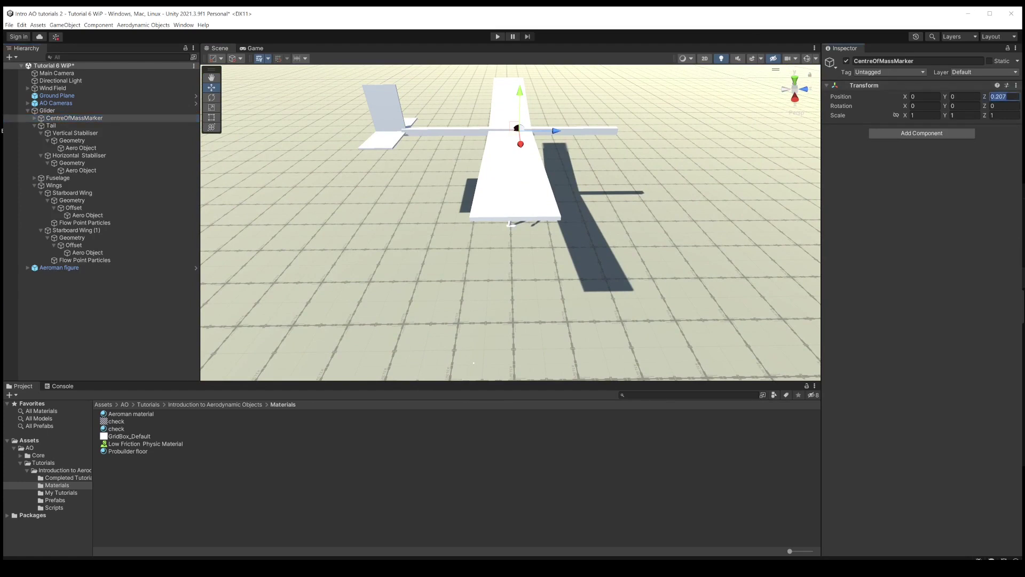
pyautogui.write('.2')
pyautogui.keyDown('alt'); pyautogui.moveTo(449, 207); pyautogui.dragTo(441, 152); pyautogui.keyUp('alt')
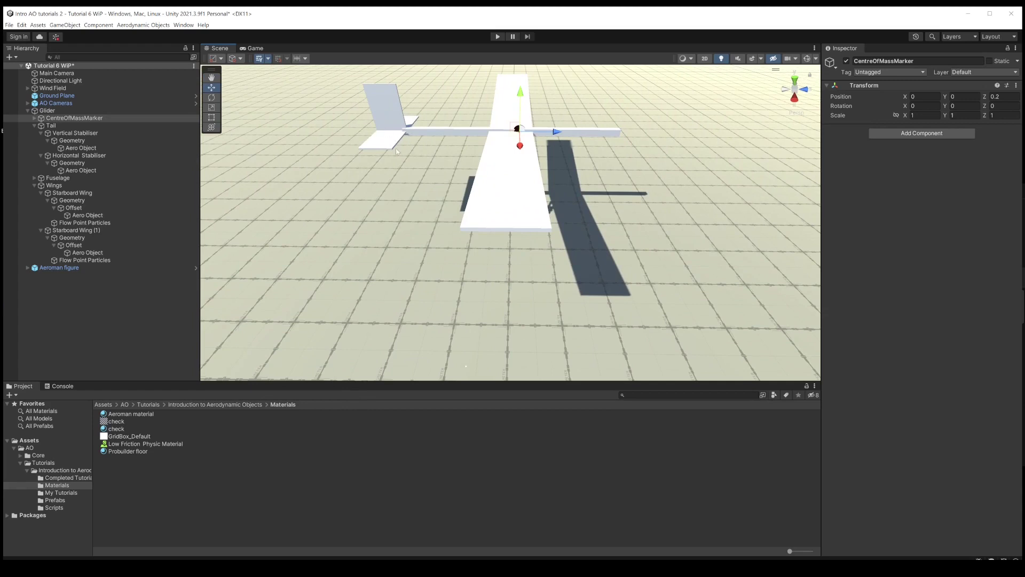
pyautogui.keyDown('alt'); pyautogui.moveTo(516, 132); pyautogui.dragTo(472, 110); pyautogui.keyUp('alt')
pyautogui.moveTo(527, 103)
pyautogui.keyDown('alt'); pyautogui.mouseDown()
pyautogui.moveTo(511, 123)
pyautogui.moveTo(542, 115)
pyautogui.moveTo(513, 104)
pyautogui.moveTo(441, 120)
pyautogui.moveTo(544, 107)
pyautogui.mouseUp(); pyautogui.keyUp('alt')
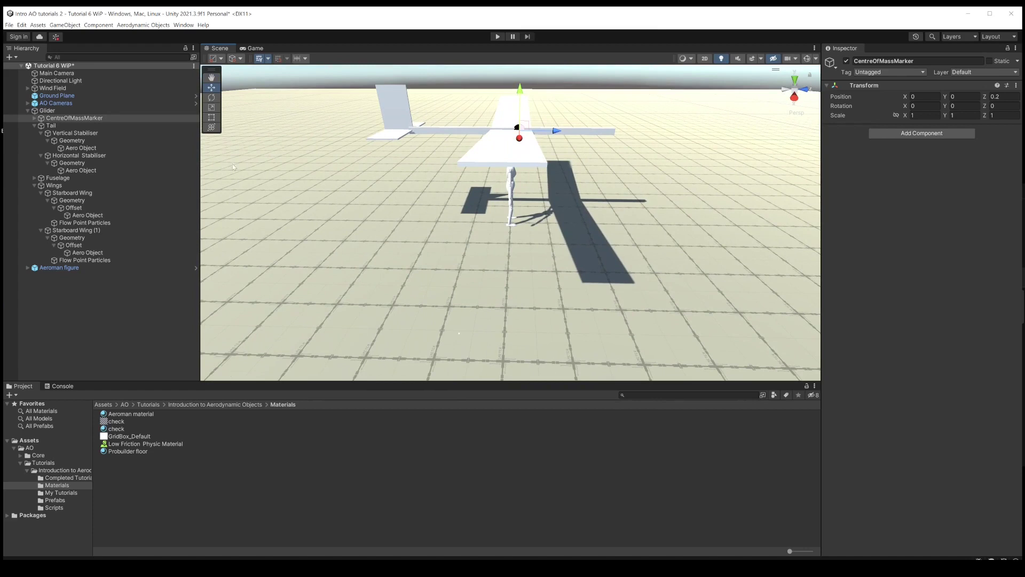
# Step: Deactivate the Wind Field object together with its Fluid Zone and Flow Field Arrows
pyautogui.click(27, 110)
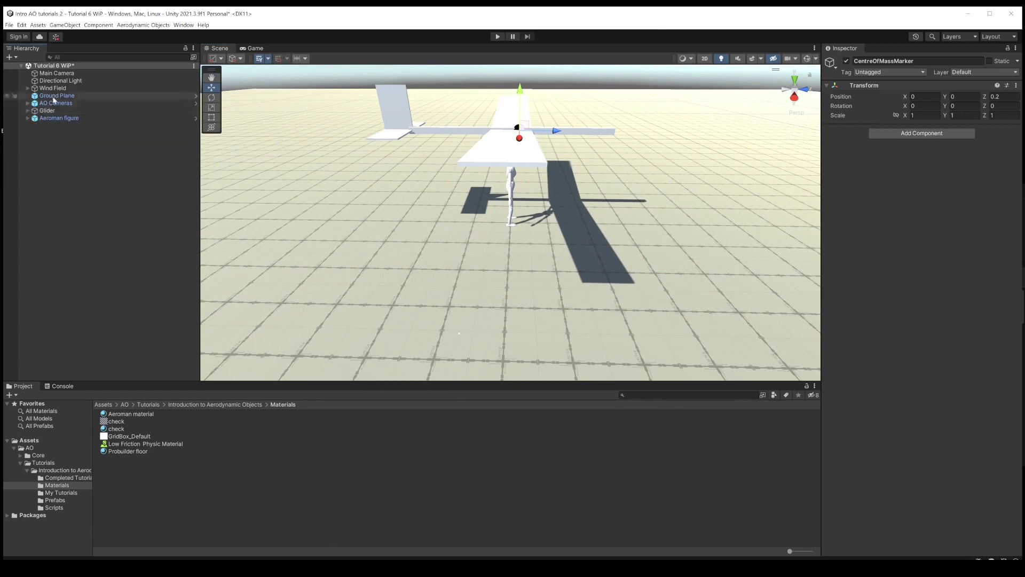
pyautogui.click(40, 88)
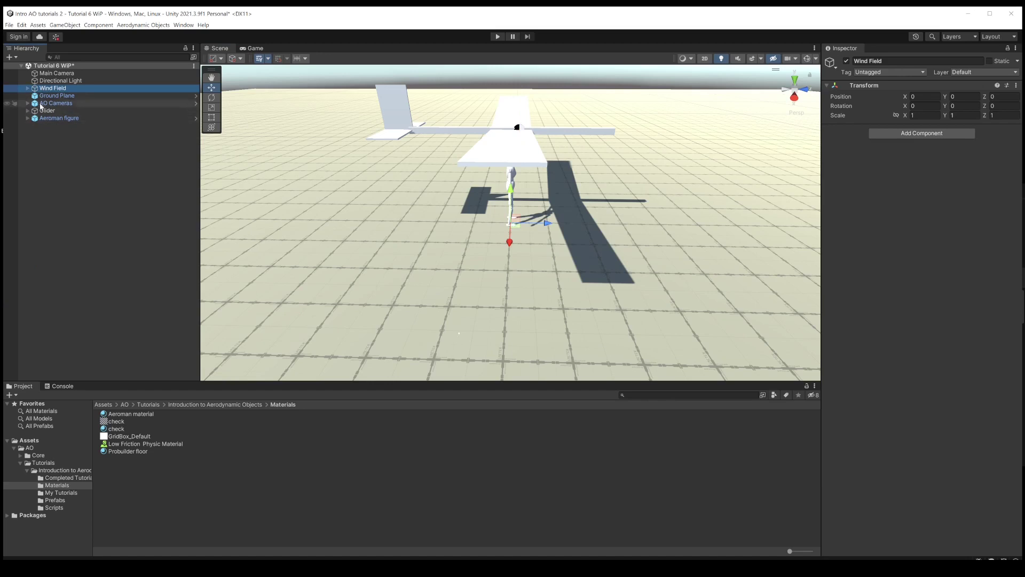
pyautogui.click(28, 88)
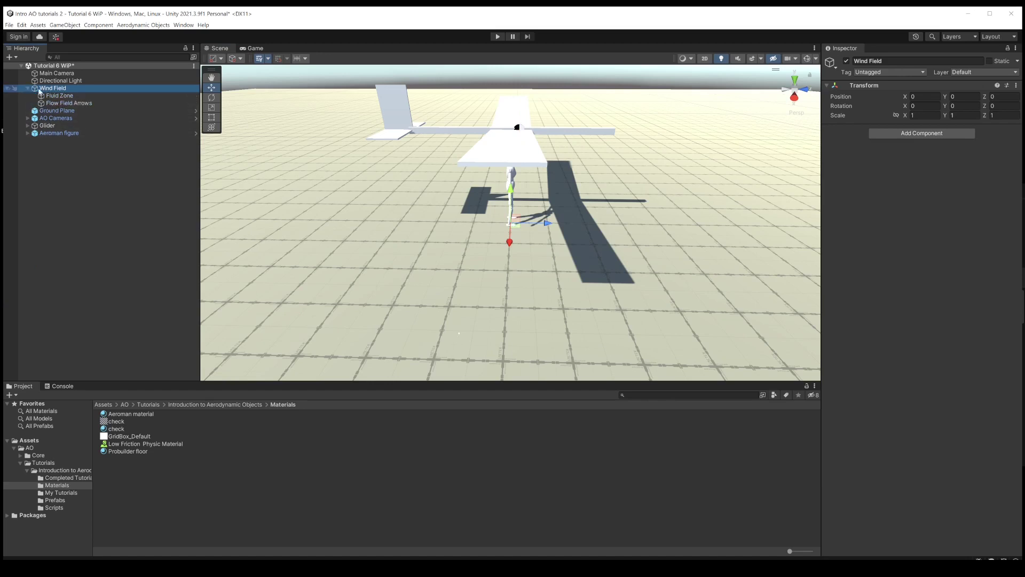
pyautogui.click(52, 89)
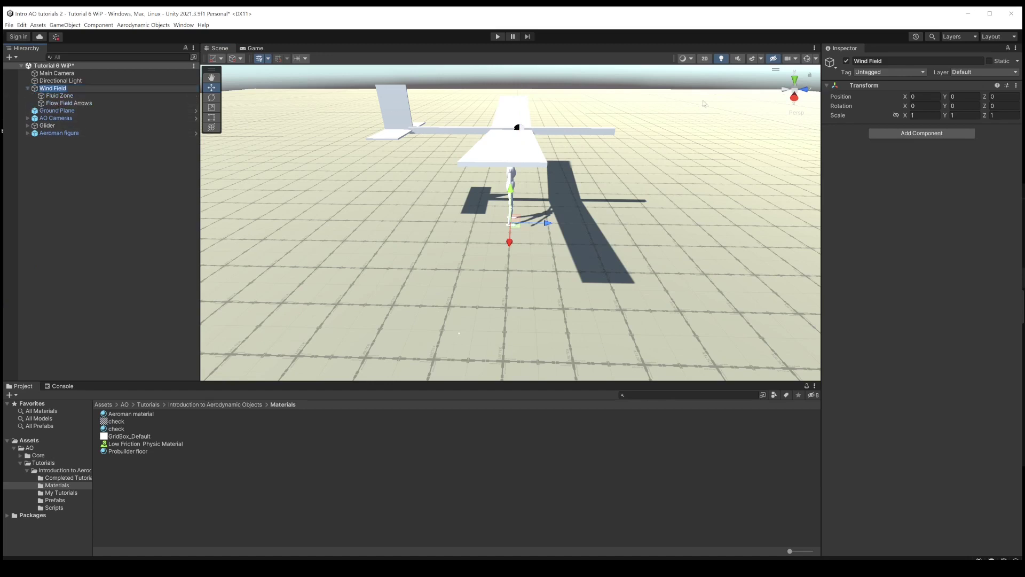
pyautogui.click(846, 61)
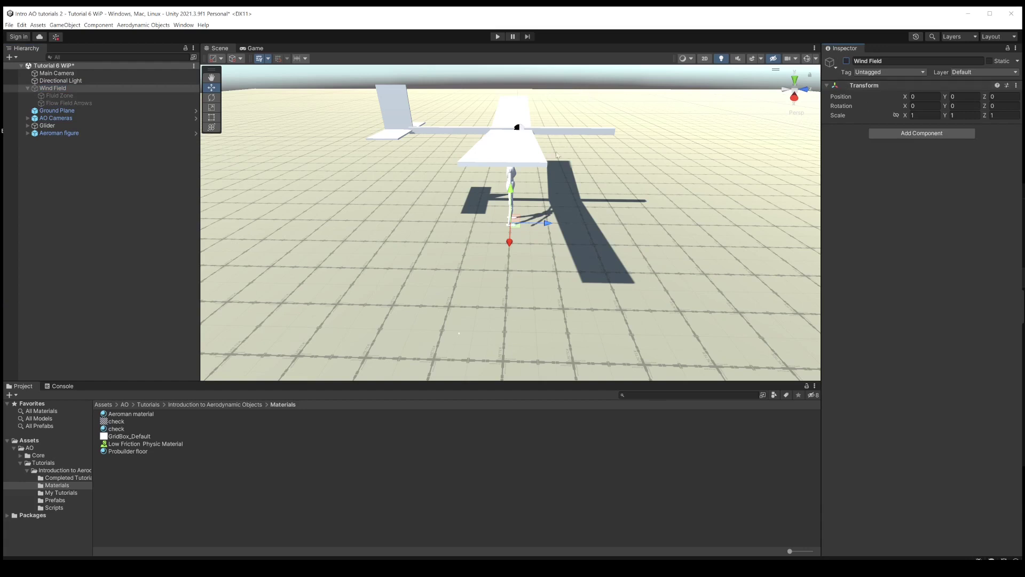
pyautogui.click(27, 88)
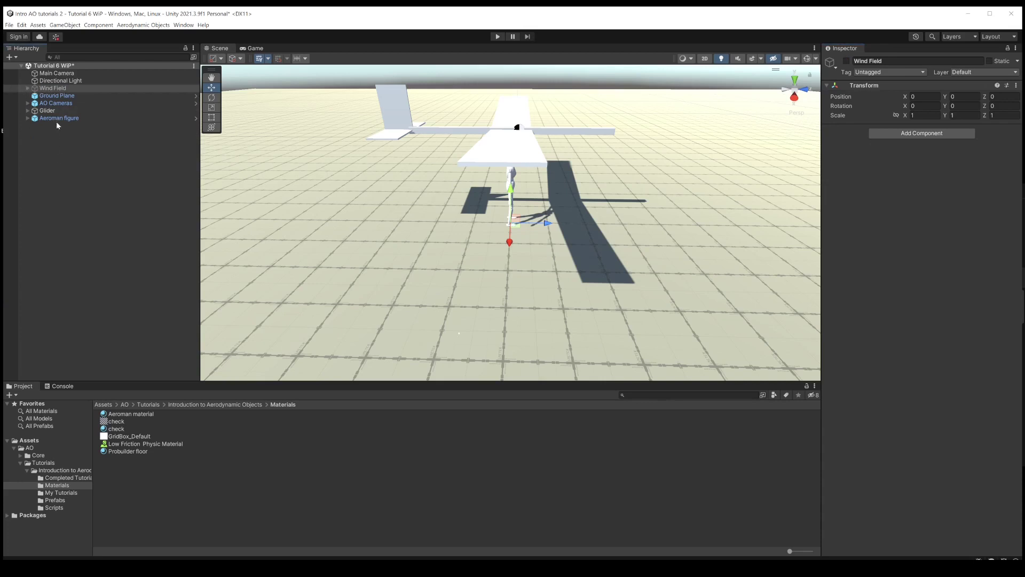
# Step: Move the Ground camera to about X 13.34, Z 11.89 and turn its Y rotation to about -128.71 to face the Glider
pyautogui.click(46, 105)
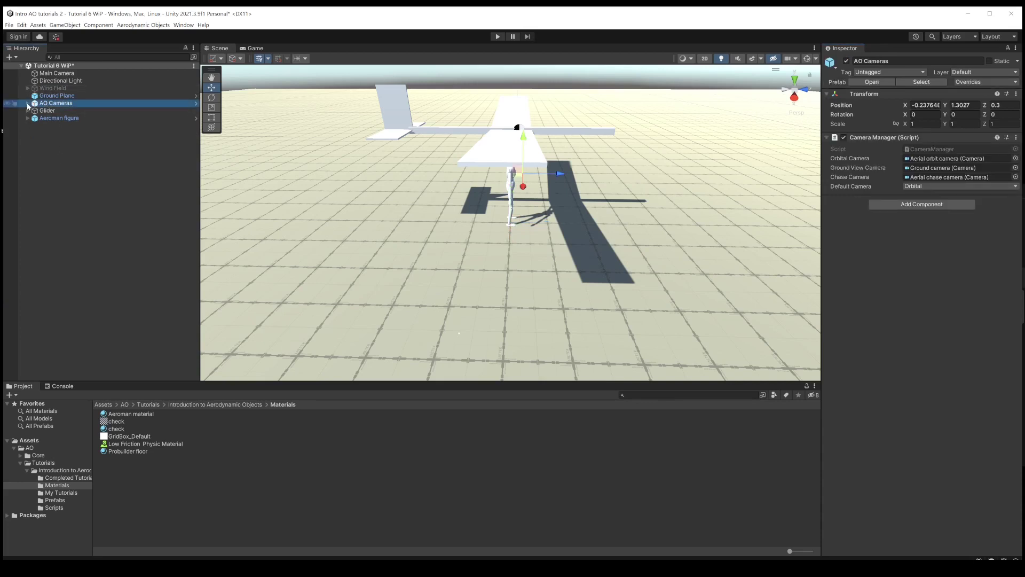
pyautogui.click(28, 104)
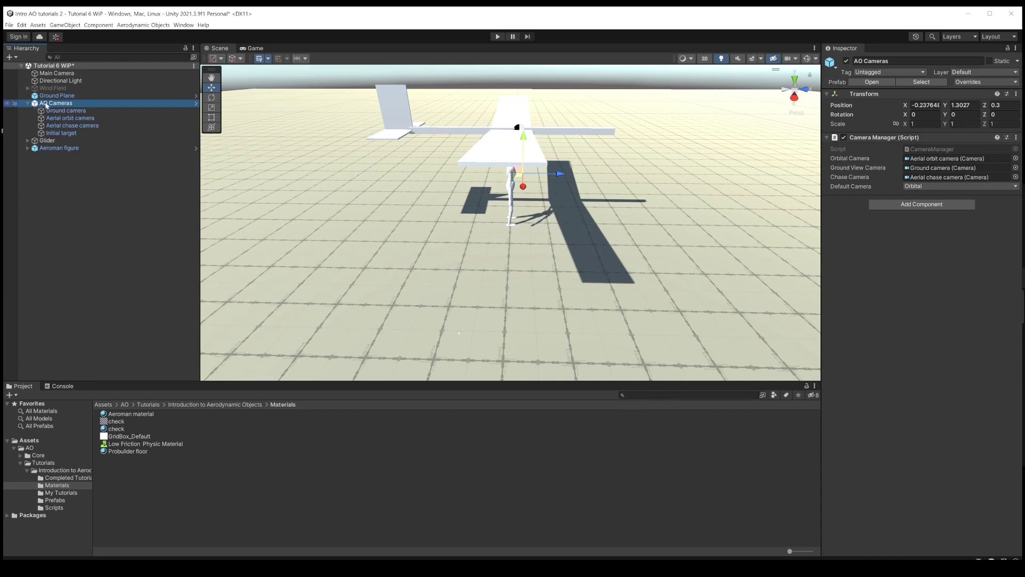
pyautogui.click(795, 81)
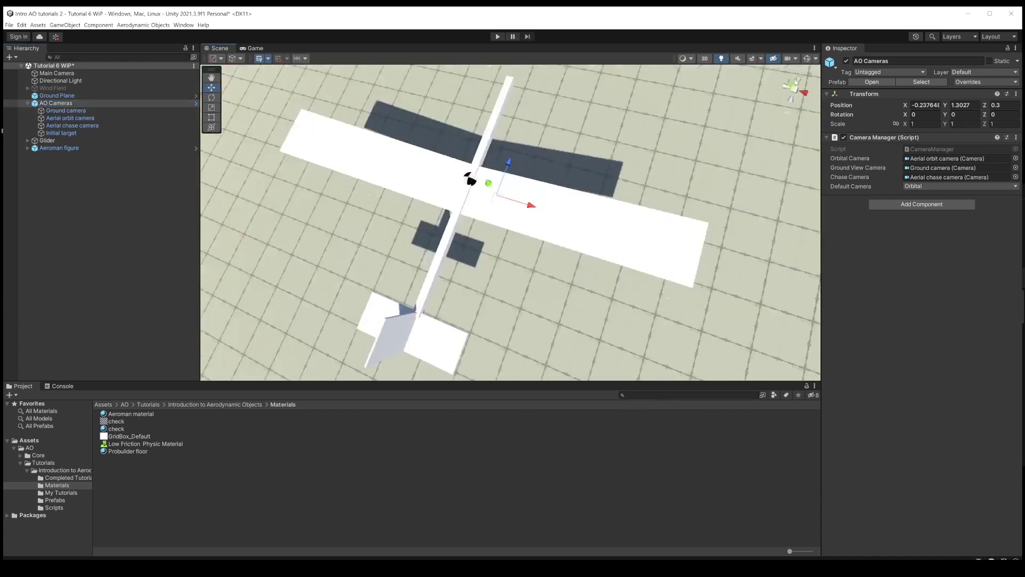
pyautogui.scroll(-5, 570, 164)
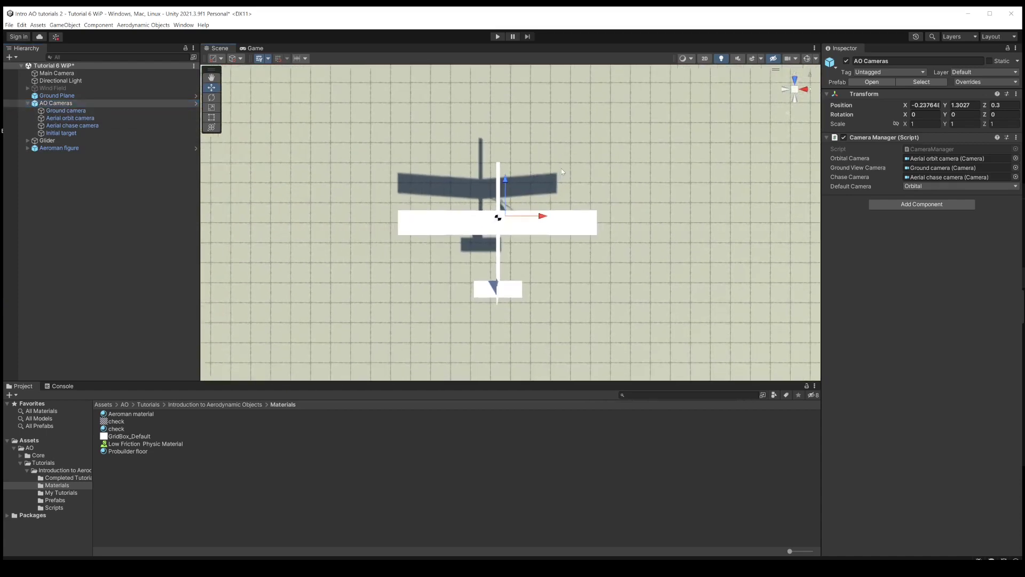
pyautogui.click(64, 111)
pyautogui.scroll(-4, 662, 193)
pyautogui.scroll(-3, 662, 193)
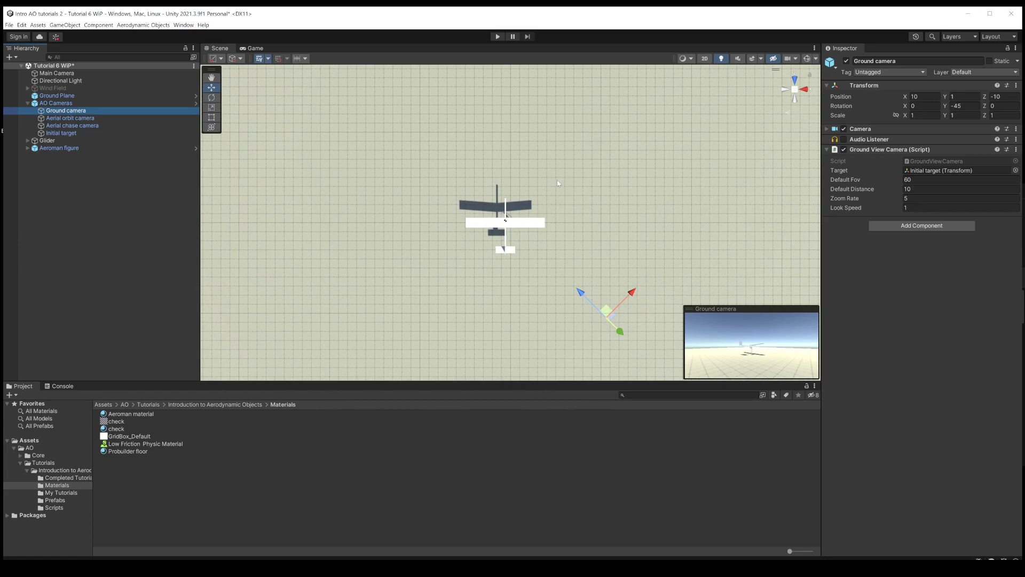
pyautogui.moveTo(607, 312); pyautogui.dragTo(638, 99)
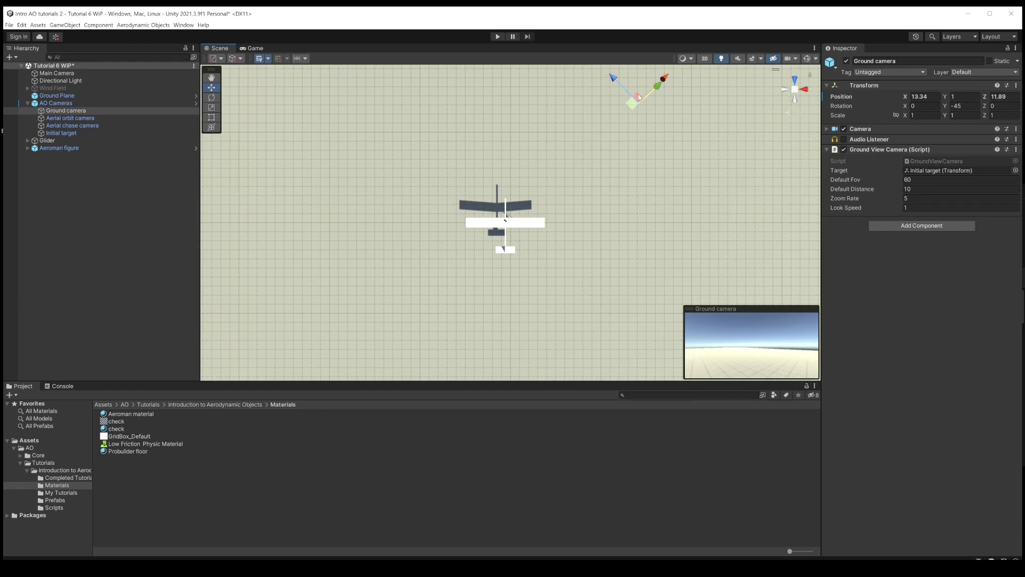
pyautogui.moveTo(949, 110); pyautogui.dragTo(682, 107)
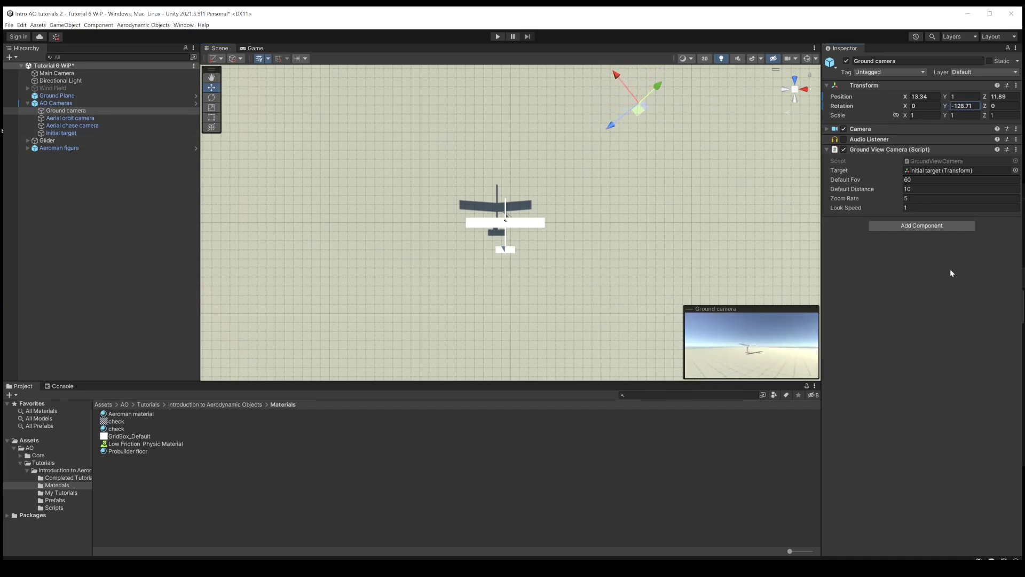
# Step: Set the Ground camera's Default Distance to 25 and assign the Glider as its target
pyautogui.click(903, 190)
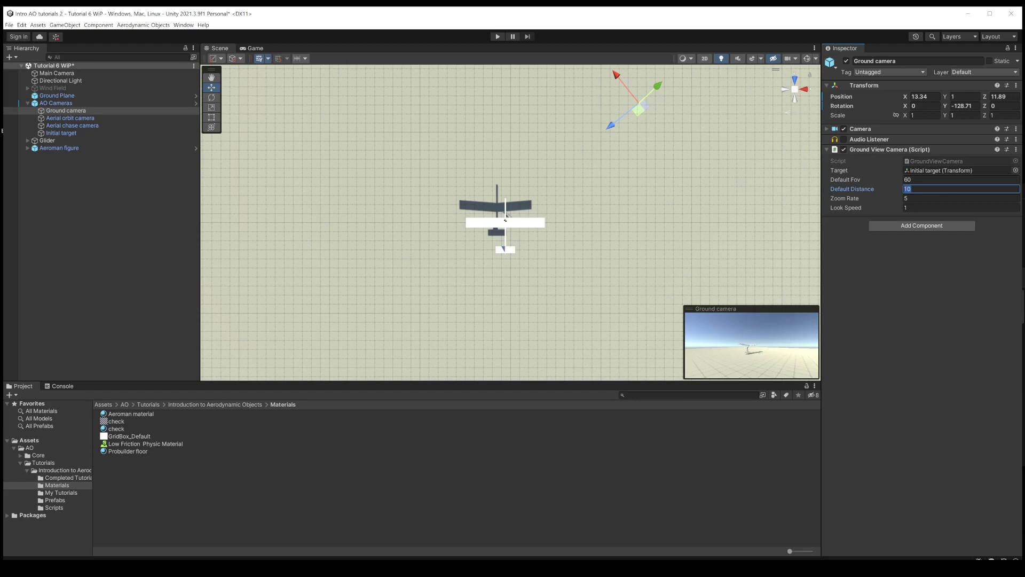
pyautogui.write('25')
pyautogui.press('Return')
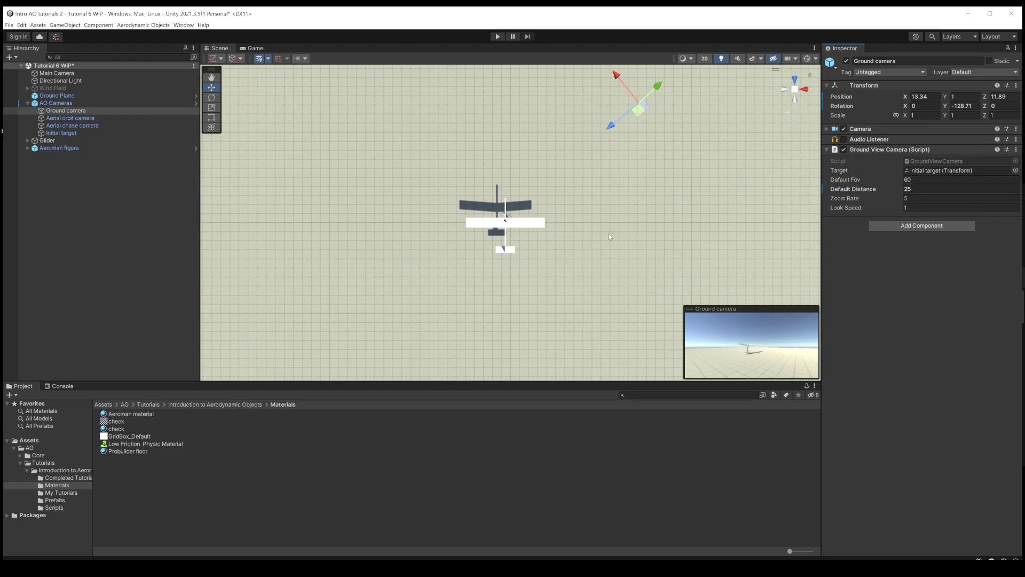
pyautogui.click(42, 141)
pyautogui.moveTo(42, 143); pyautogui.dragTo(930, 175)
# Step: Set the default camera of the AO Cameras manager to Ground View
pyautogui.click(53, 103)
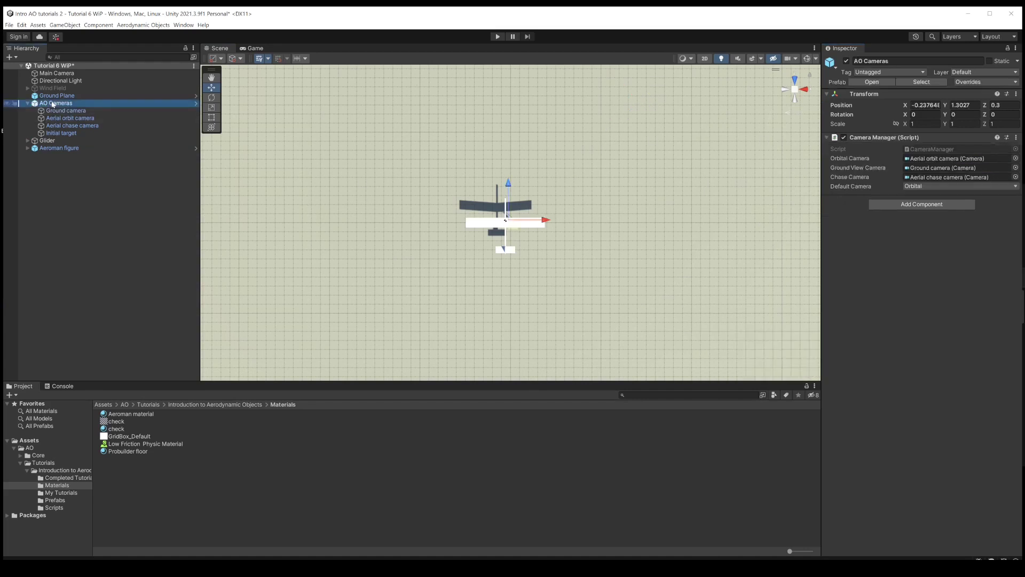
pyautogui.click(930, 187)
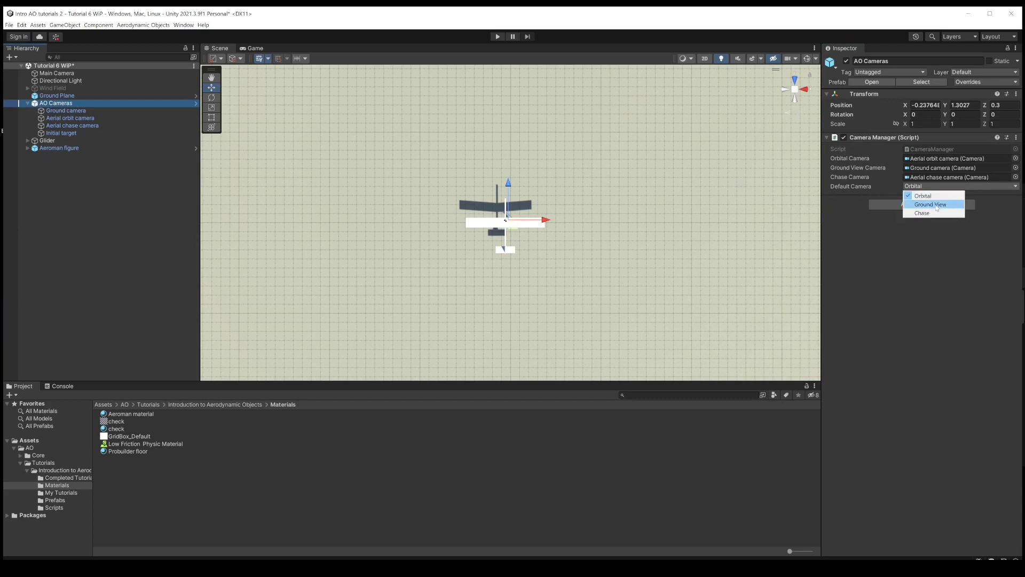
pyautogui.click(934, 205)
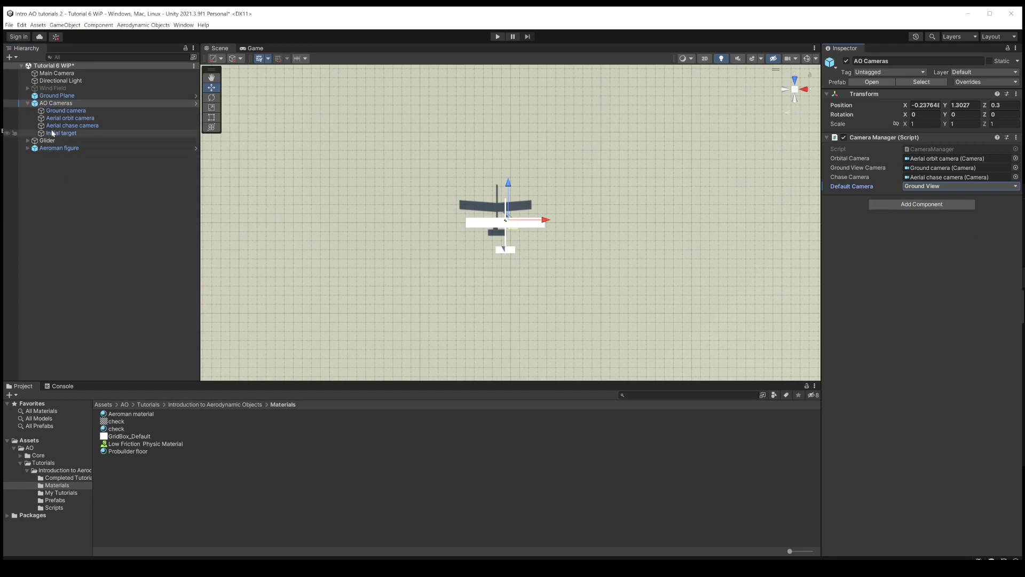
# Step: Assign the Glider as the Aerial orbit camera's target and set the orbit distance to 15
pyautogui.click(73, 119)
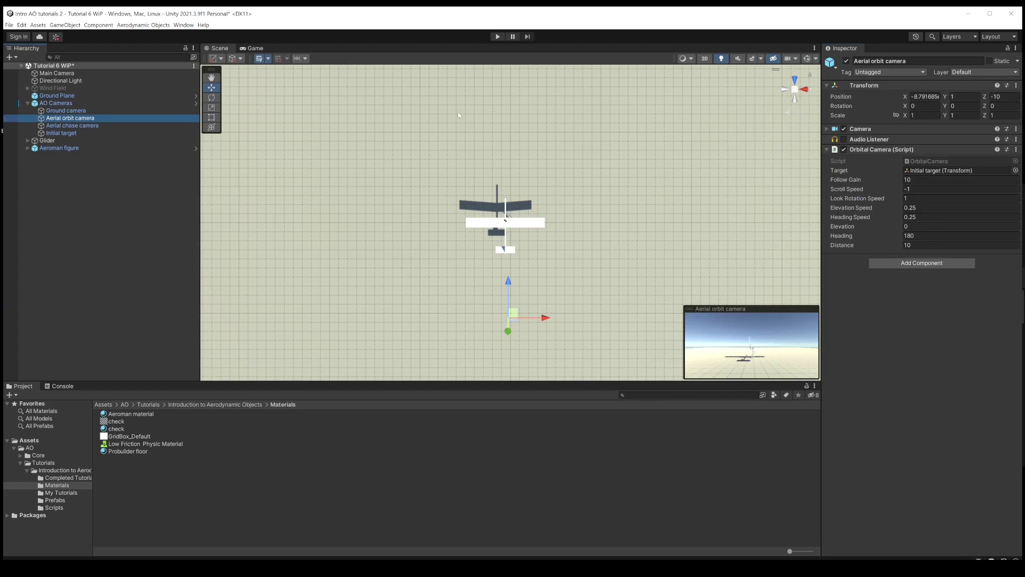
pyautogui.moveTo(45, 141); pyautogui.dragTo(920, 175)
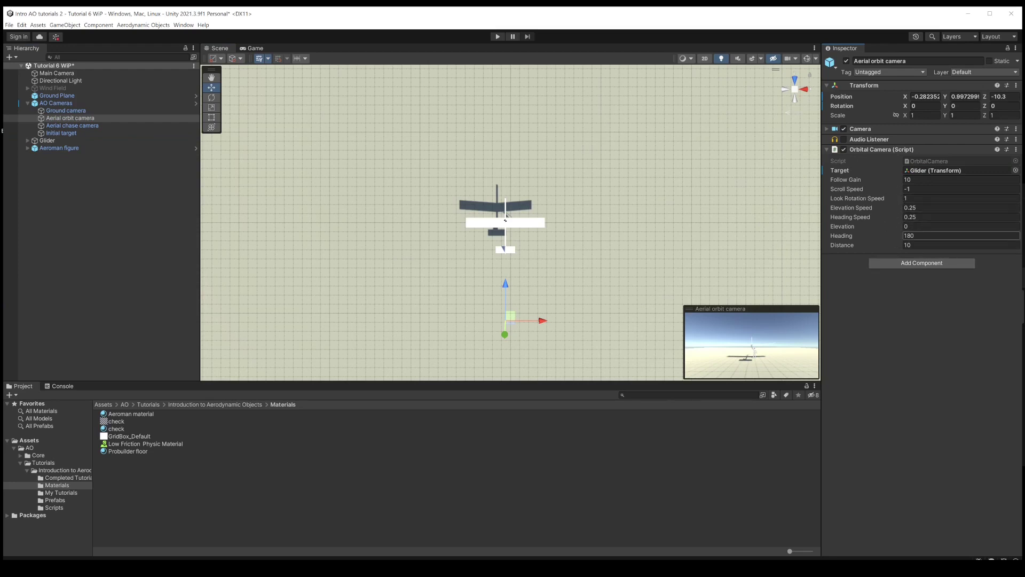
pyautogui.click(919, 245)
pyautogui.write('15')
pyautogui.click(914, 382)
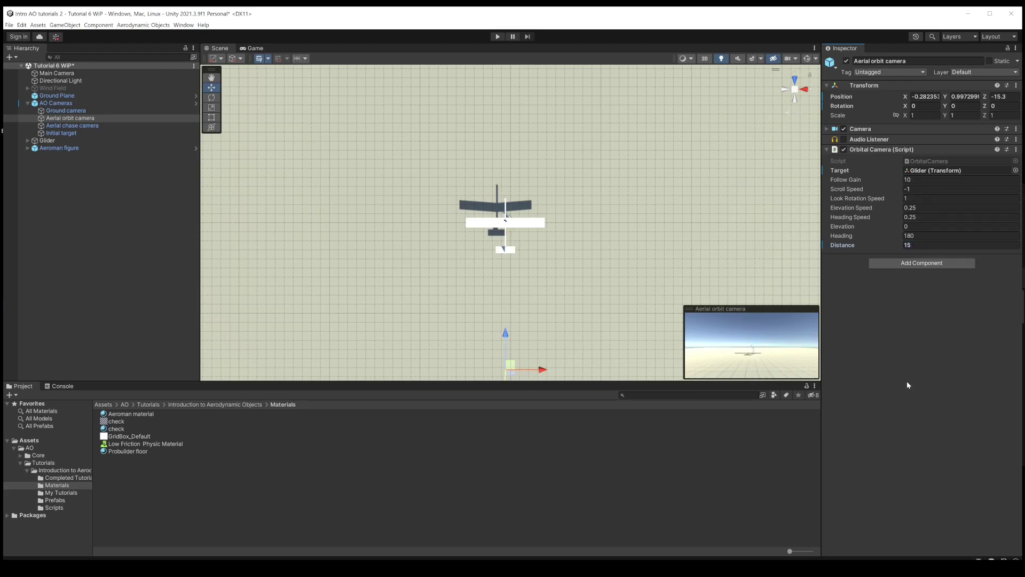
# Step: Play the scene in the Game view to check the Glider's launch from the ground camera, and stop it
pyautogui.keyDown('alt'); pyautogui.moveTo(614, 237); pyautogui.dragTo(555, 220); pyautogui.keyUp('alt')
pyautogui.hotkey('ctrl', '2')
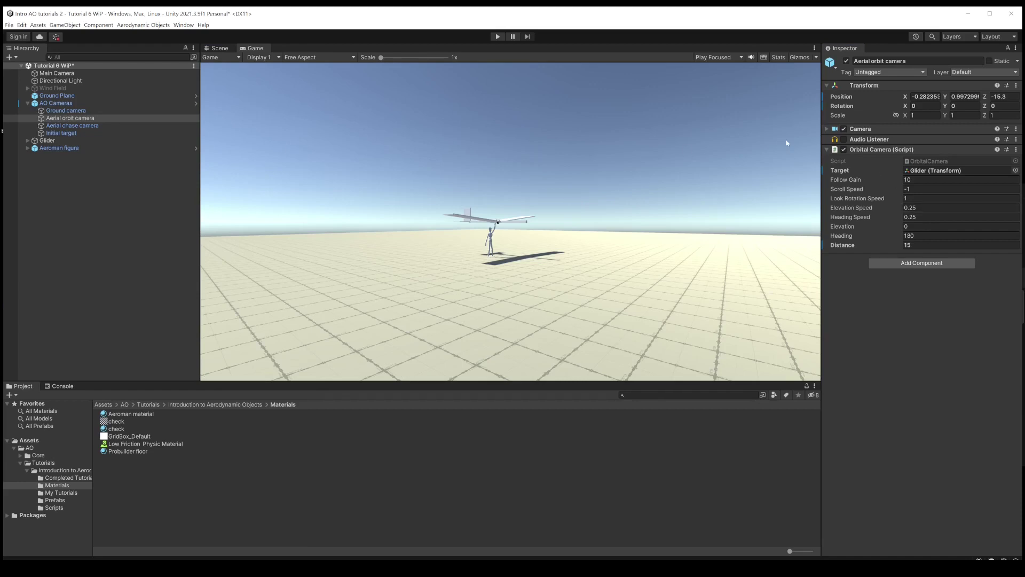
pyautogui.click(497, 36)
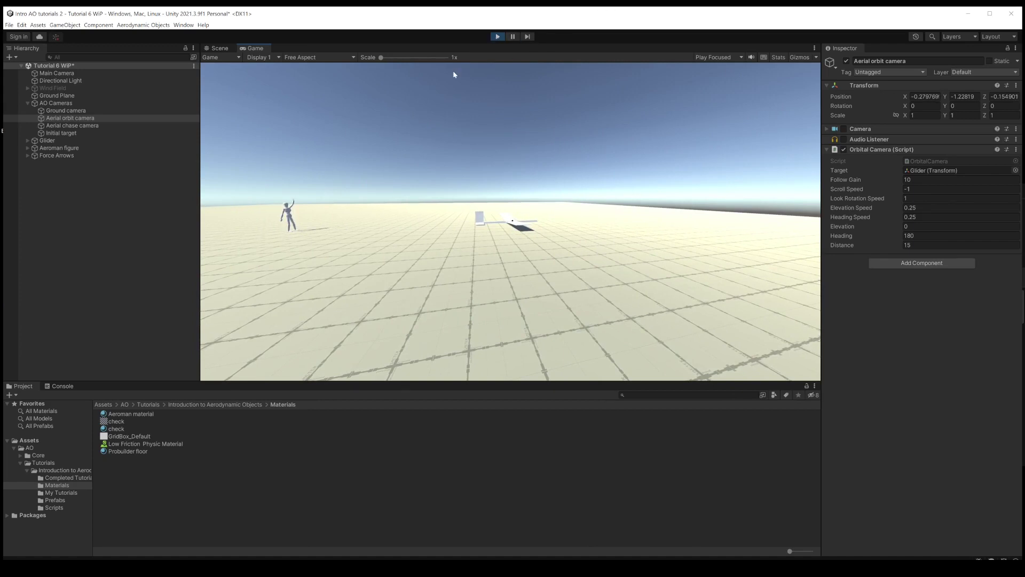
pyautogui.click(497, 37)
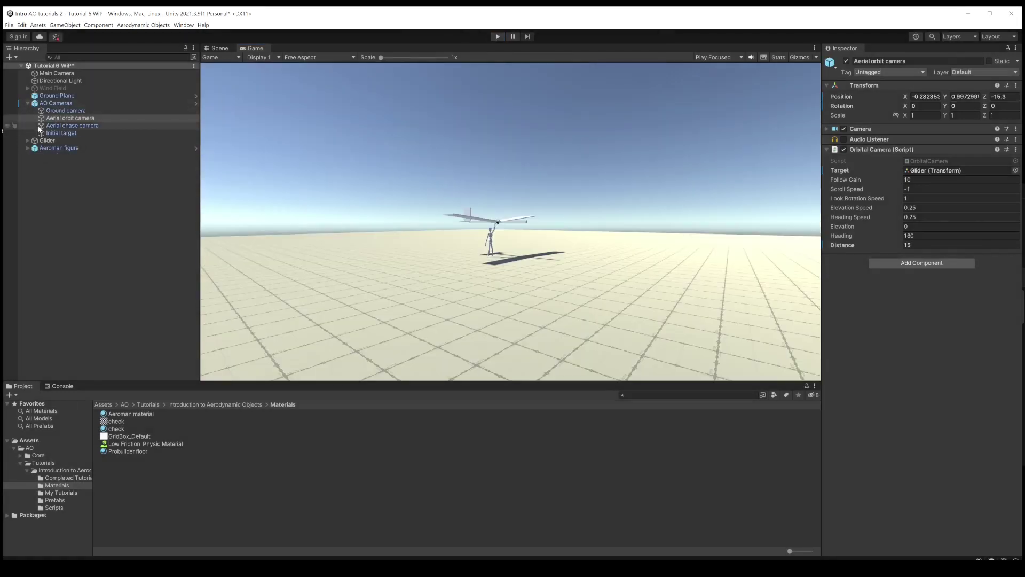
# Step: Set the Glider's Launch Speed to 20 and run a test flight
pyautogui.click(27, 103)
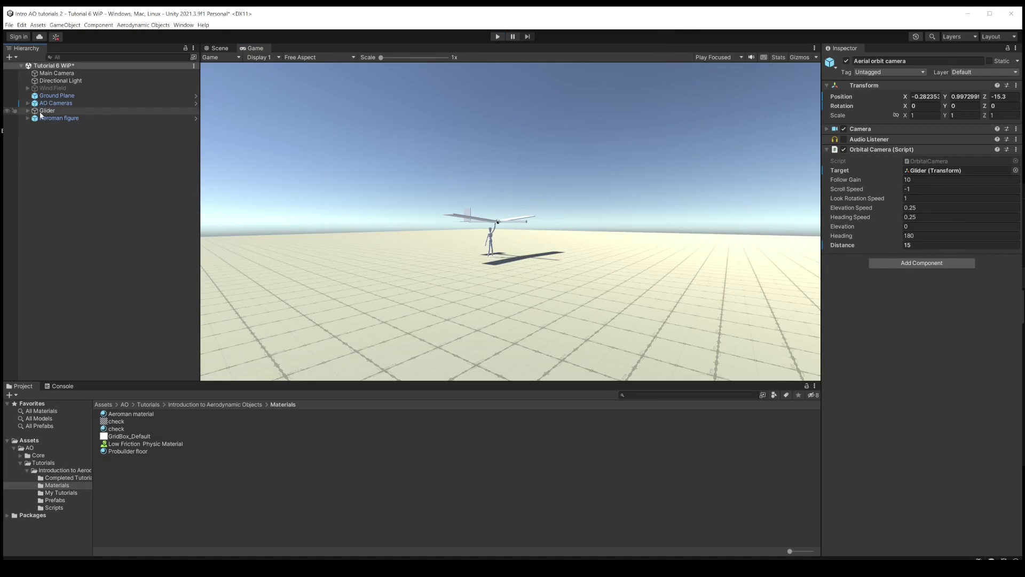
pyautogui.click(47, 111)
pyautogui.click(918, 278)
pyautogui.write('20')
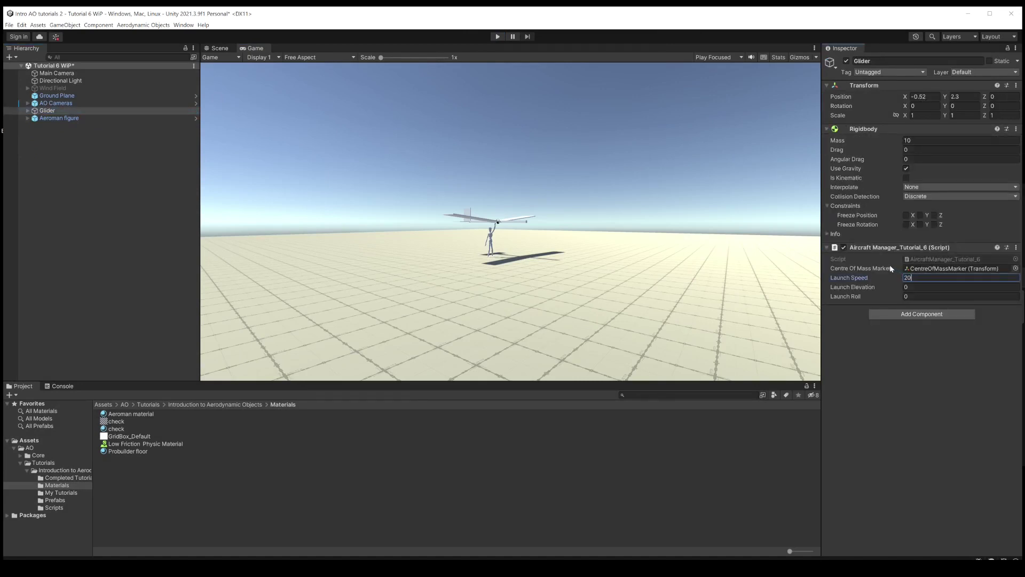
pyautogui.click(499, 37)
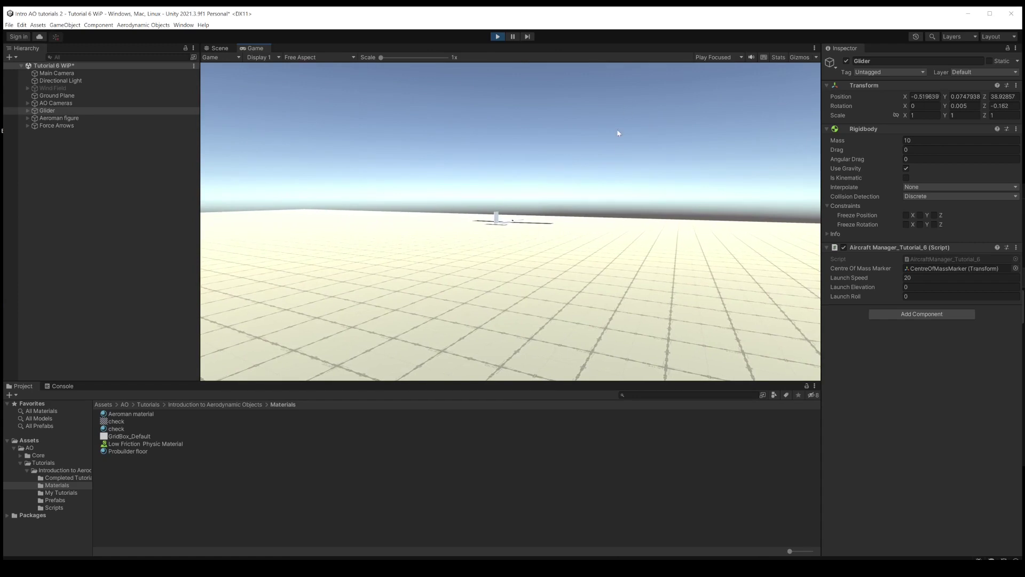
pyautogui.click(497, 37)
# Step: Set the Glider's Launch Elevation to 30 and run a test flight
pyautogui.click(919, 287)
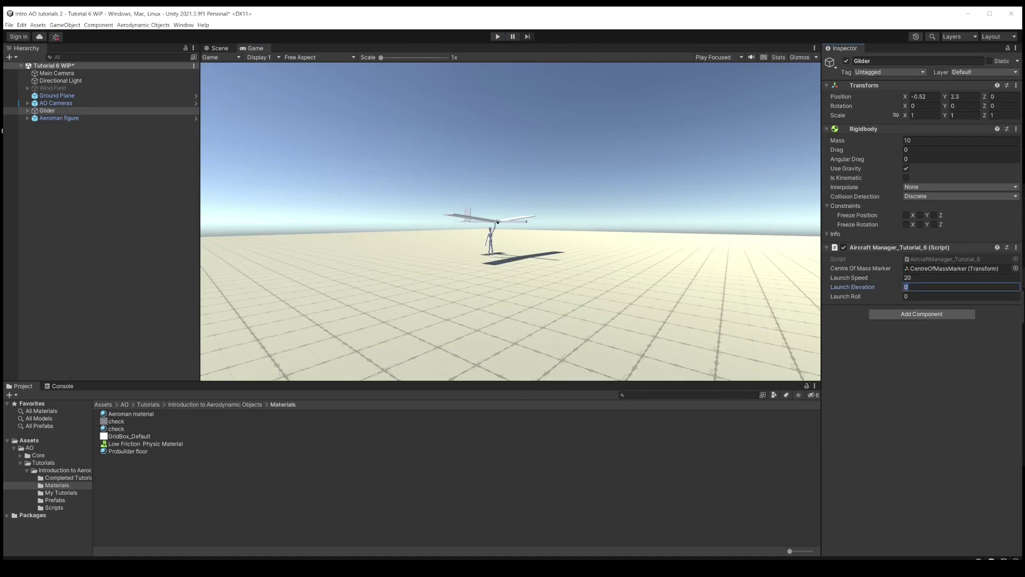
pyautogui.hotkey('ctrl', 'p')
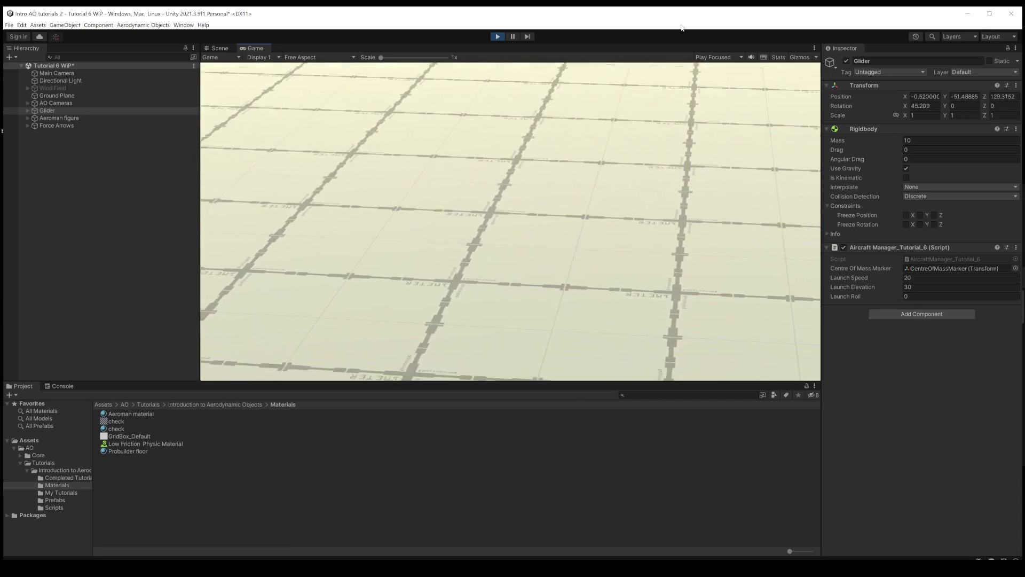
pyautogui.click(497, 37)
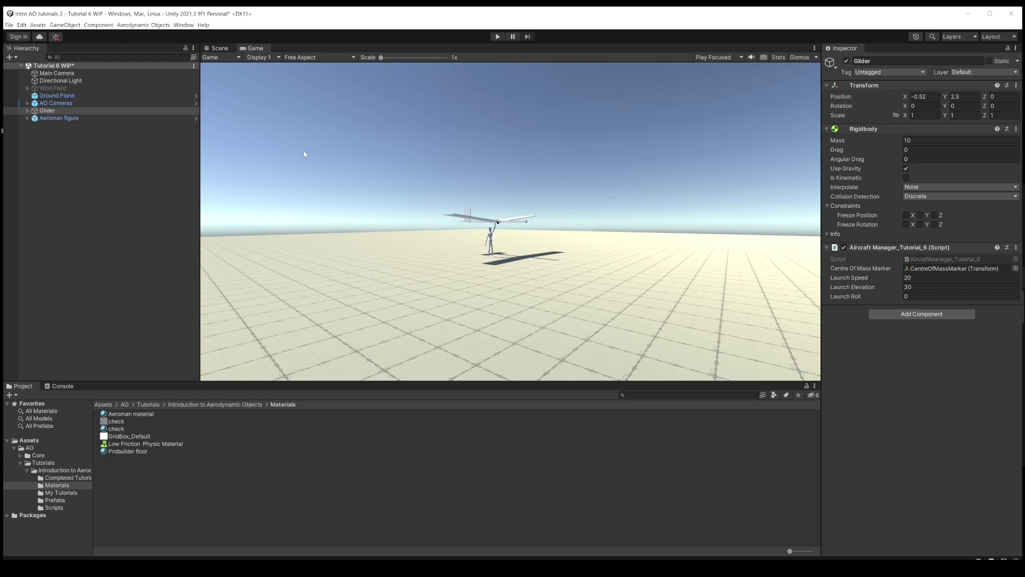
# Step: Set the Y rotation of the Horizontal Stabiliser's Geometry to -4 degrees in the Glider's tail
pyautogui.click(220, 48)
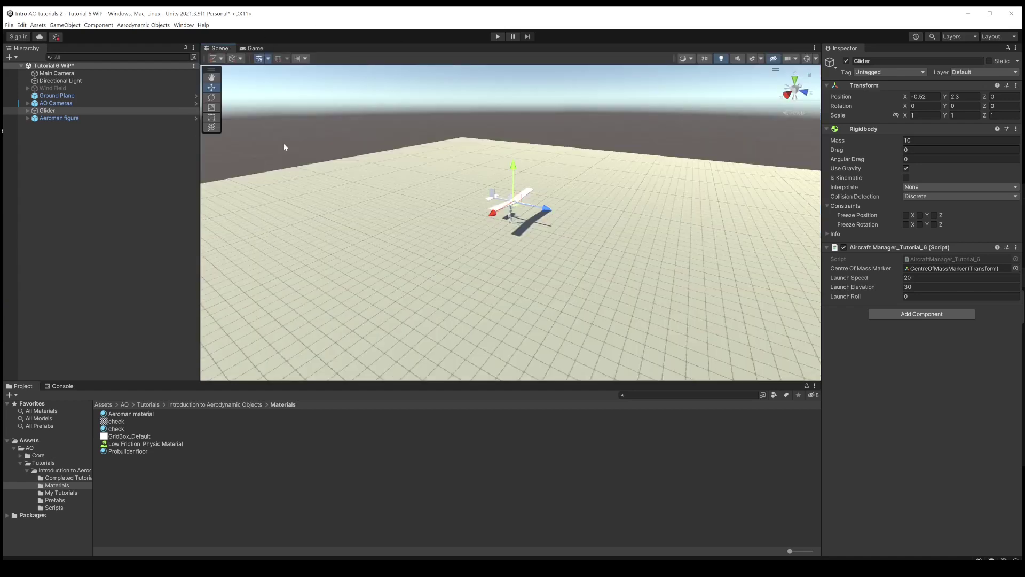
pyautogui.click(27, 110)
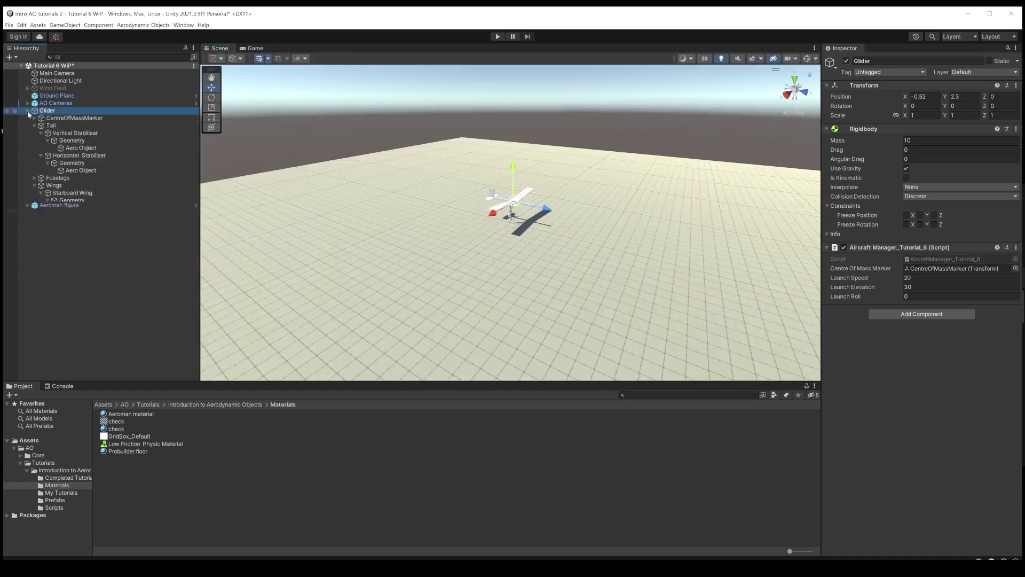
pyautogui.click(72, 163)
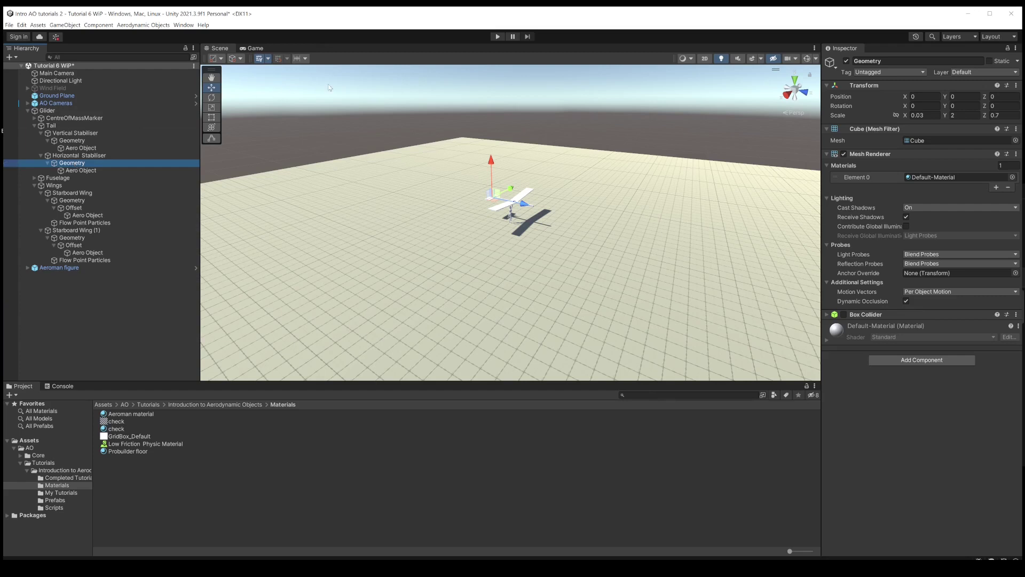
pyautogui.doubleClick(67, 164)
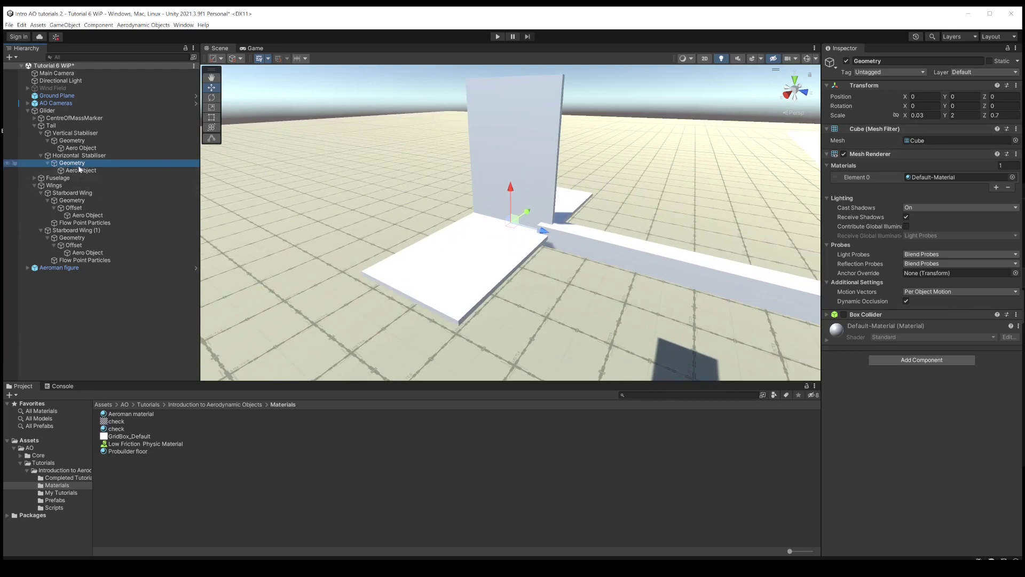
pyautogui.click(964, 106)
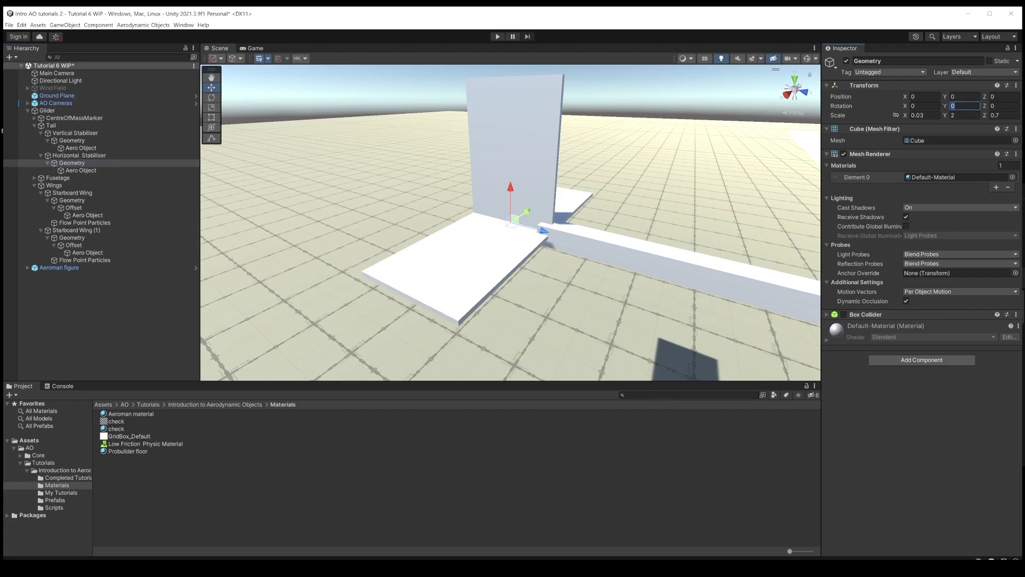
pyautogui.write('-4')
pyautogui.keyDown('alt'); pyautogui.moveTo(543, 222); pyautogui.dragTo(618, 210); pyautogui.keyUp('alt')
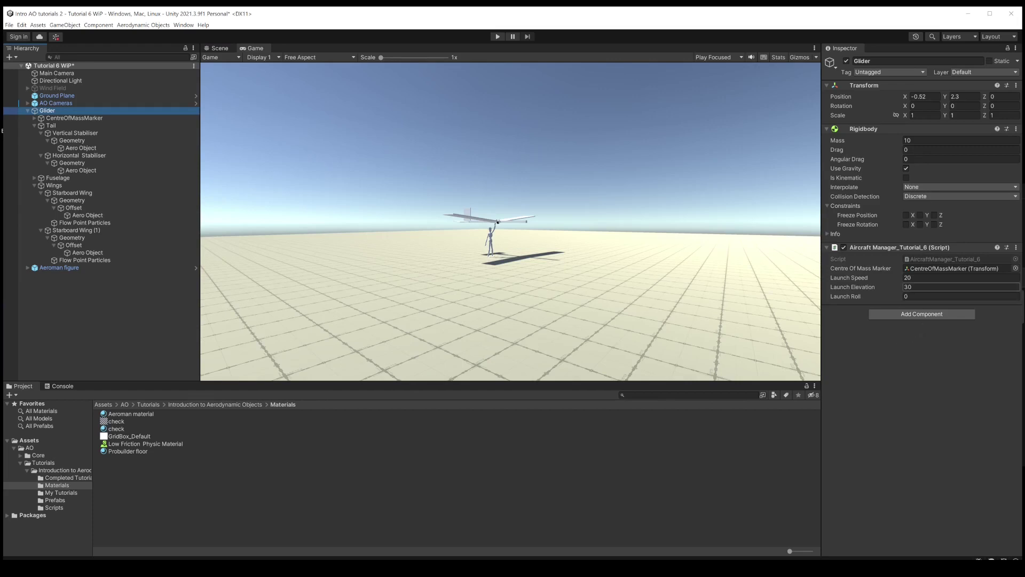
# Step: Set the Glider's Launch Elevation to 0 and Launch Speed to 10, and run a test flight
pyautogui.click(934, 287)
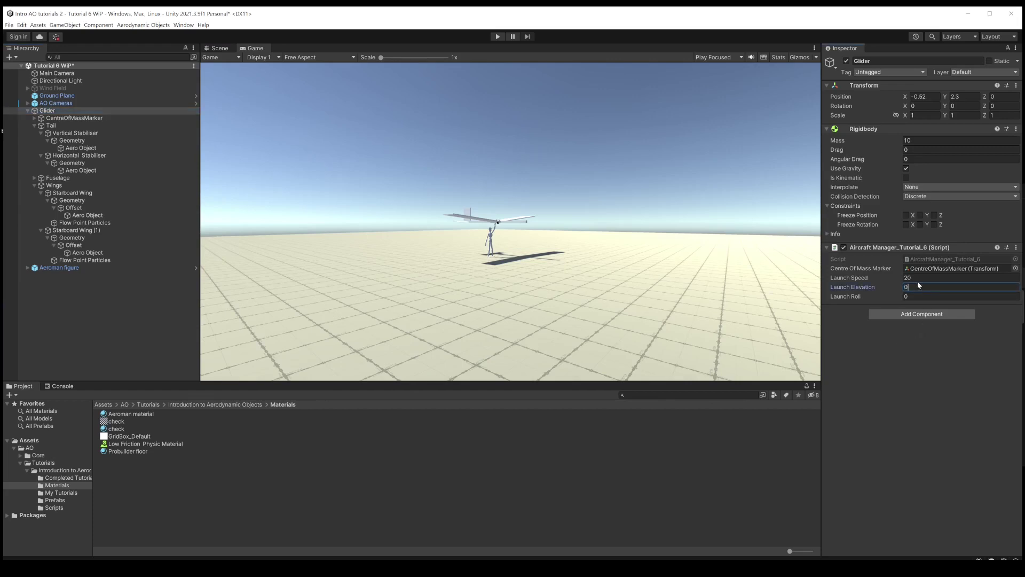
pyautogui.click(934, 278)
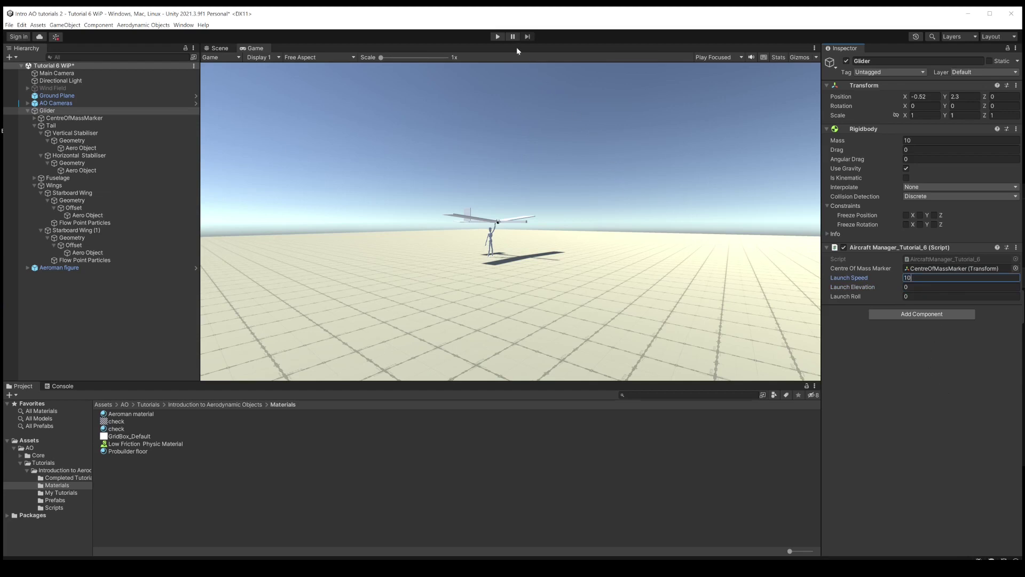
pyautogui.click(498, 37)
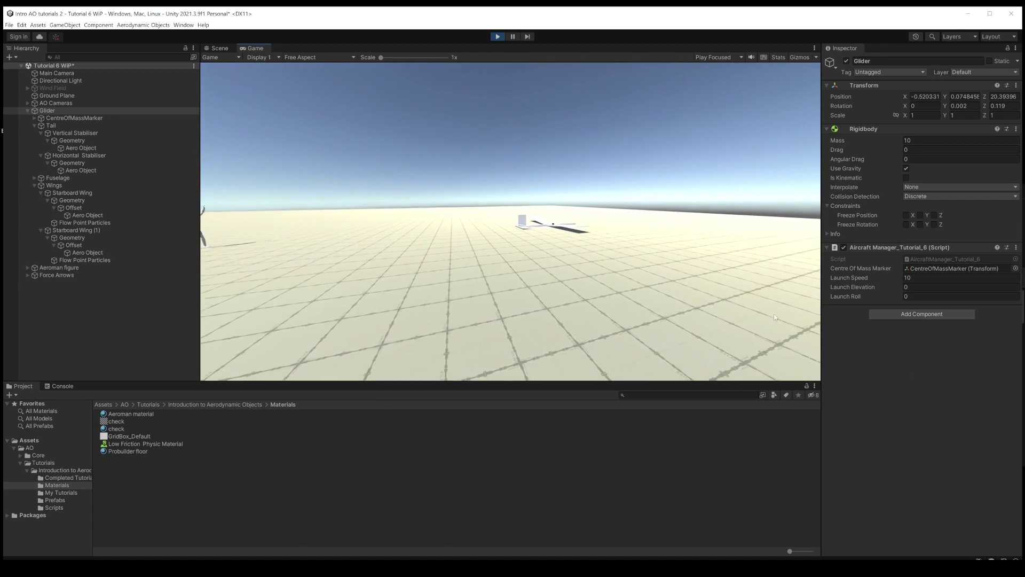
pyautogui.click(497, 37)
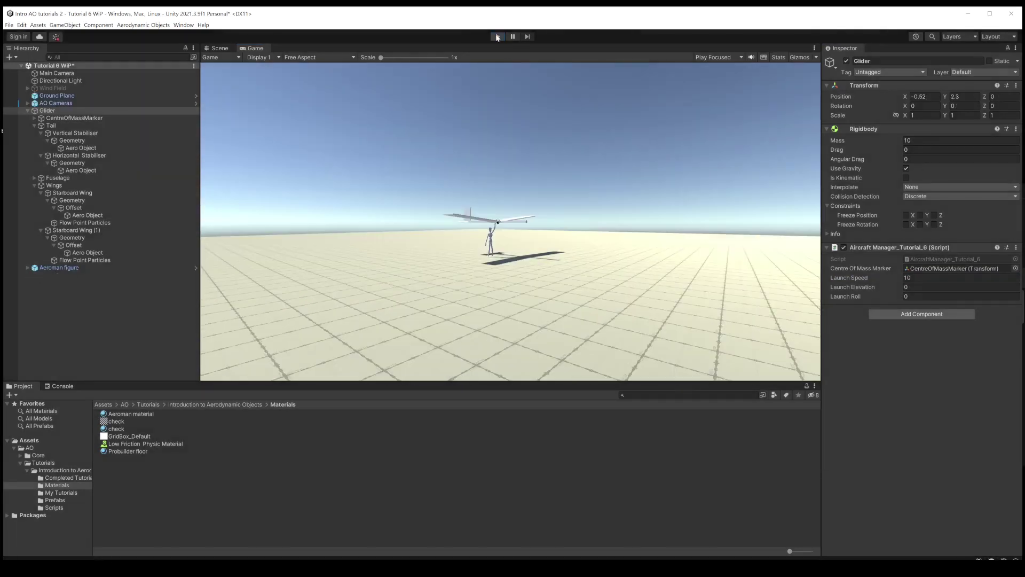
# Step: Set the Glider's Launch Speed to 15 and start another test flight
pyautogui.click(918, 278)
pyautogui.write('5')
pyautogui.click(498, 37)
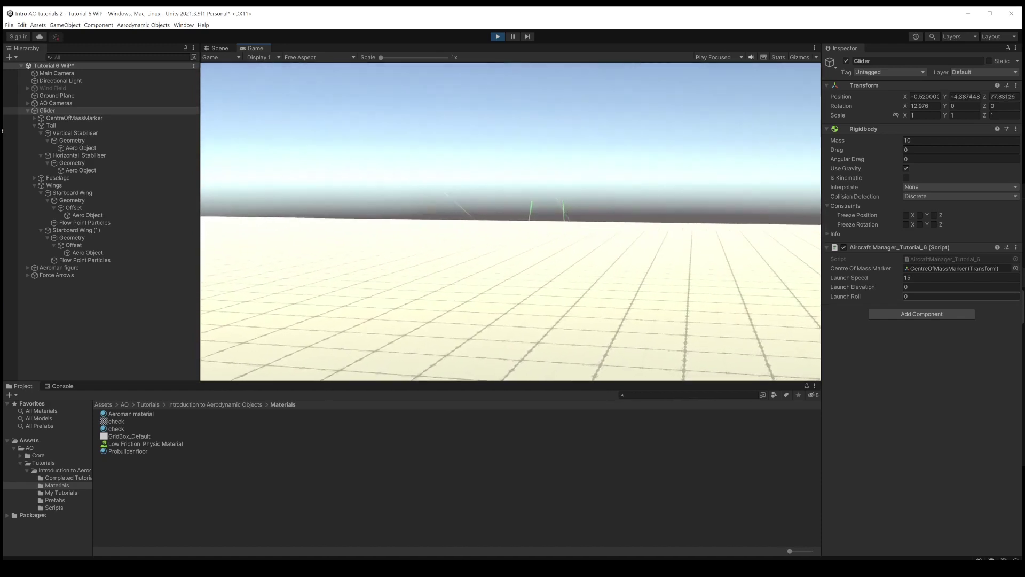
# Step: Stop the test flight and set the AO Cameras' Default Camera to Orbital
pyautogui.click(498, 36)
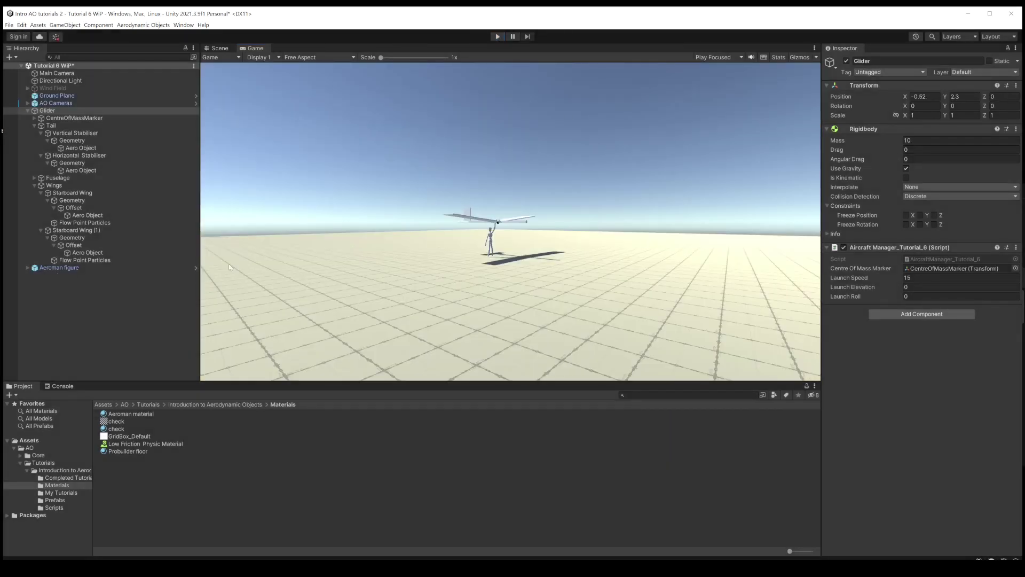
pyautogui.click(49, 104)
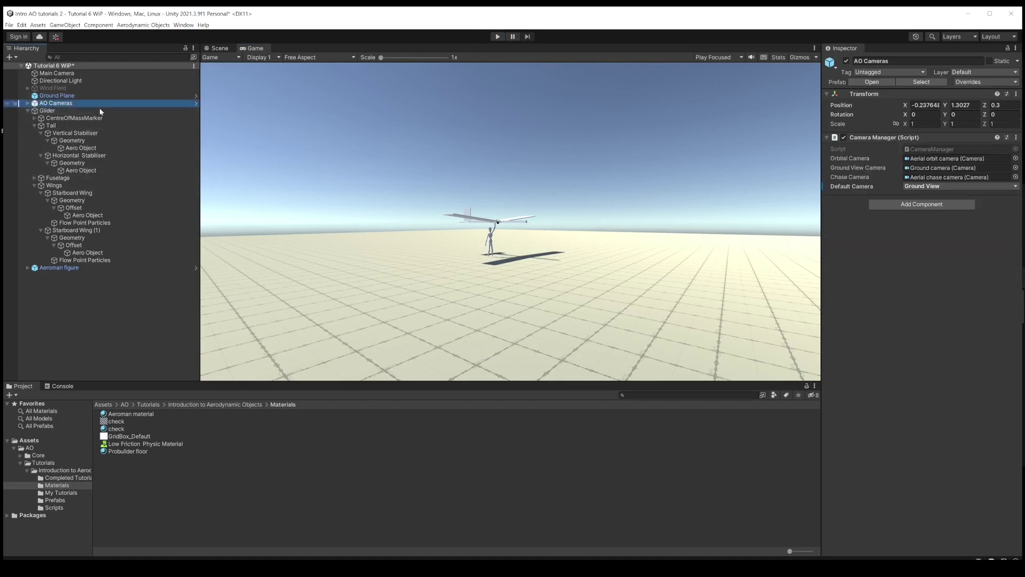
pyautogui.click(909, 187)
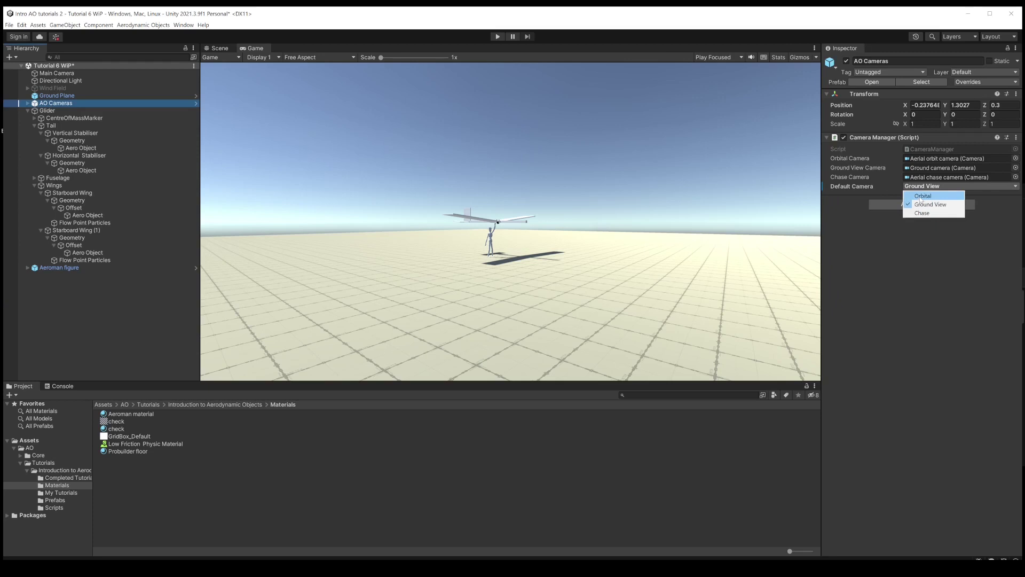
pyautogui.click(920, 196)
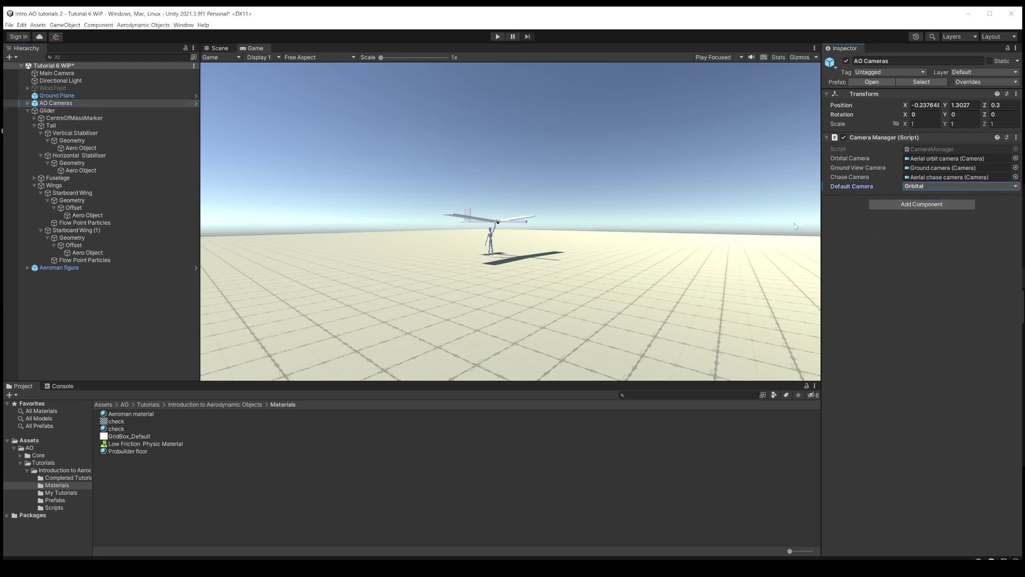
# Step: Run a test flight with the Aerial orbit camera selected, orbit the view around the Glider, and stop the simulation
pyautogui.click(27, 103)
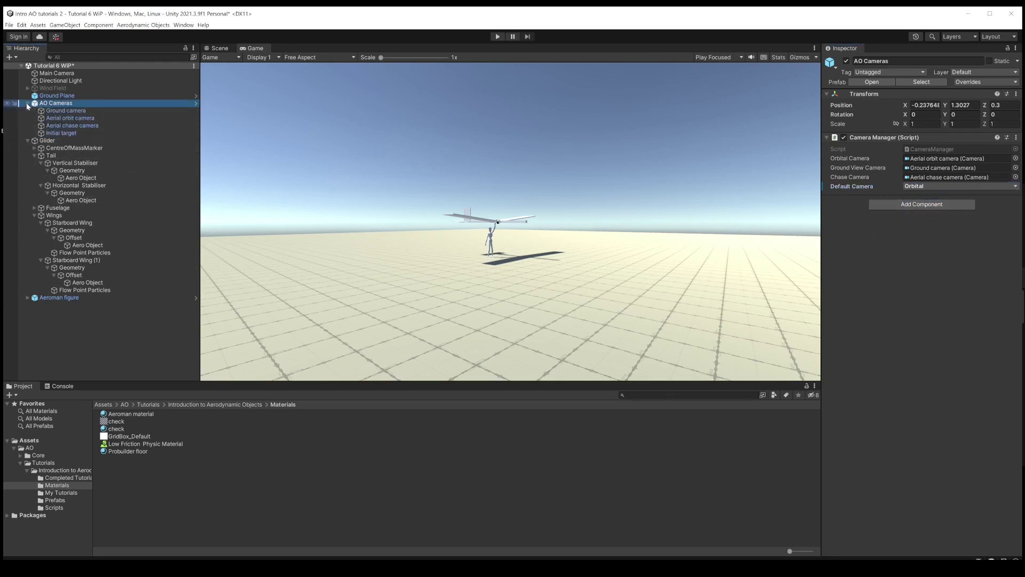
pyautogui.click(70, 118)
pyautogui.hotkey('ctrl', 'p')
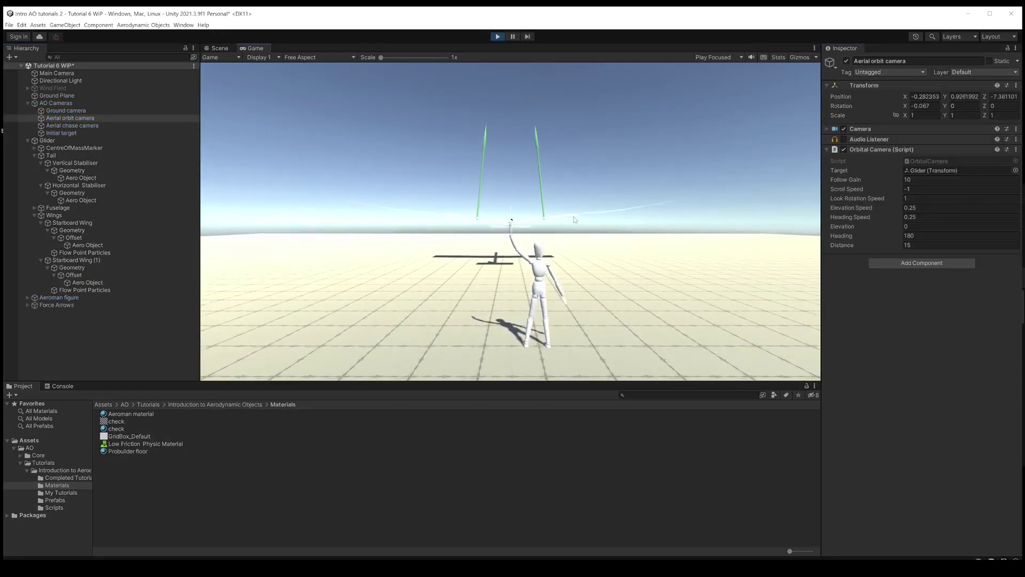
pyautogui.moveTo(578, 228); pyautogui.dragTo(543, 241)
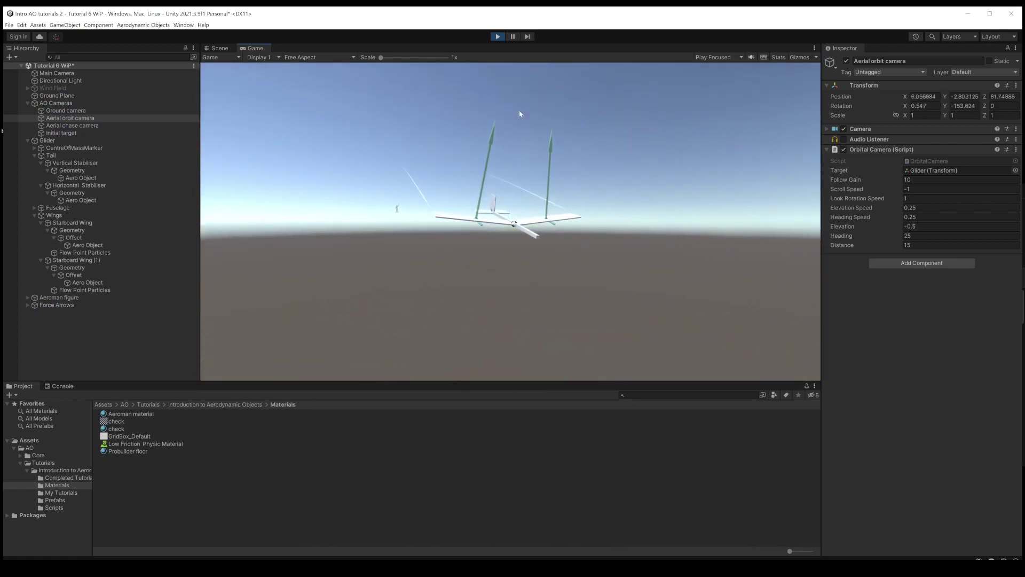
pyautogui.click(498, 37)
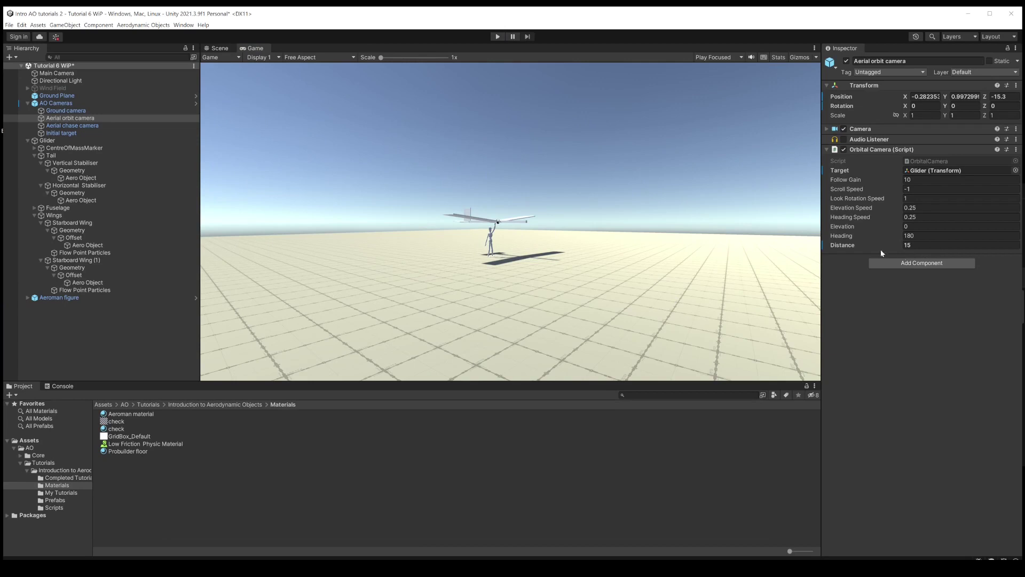
# Step: Set the Glider's Launch Speed to 12 and run a test flight
pyautogui.click(48, 141)
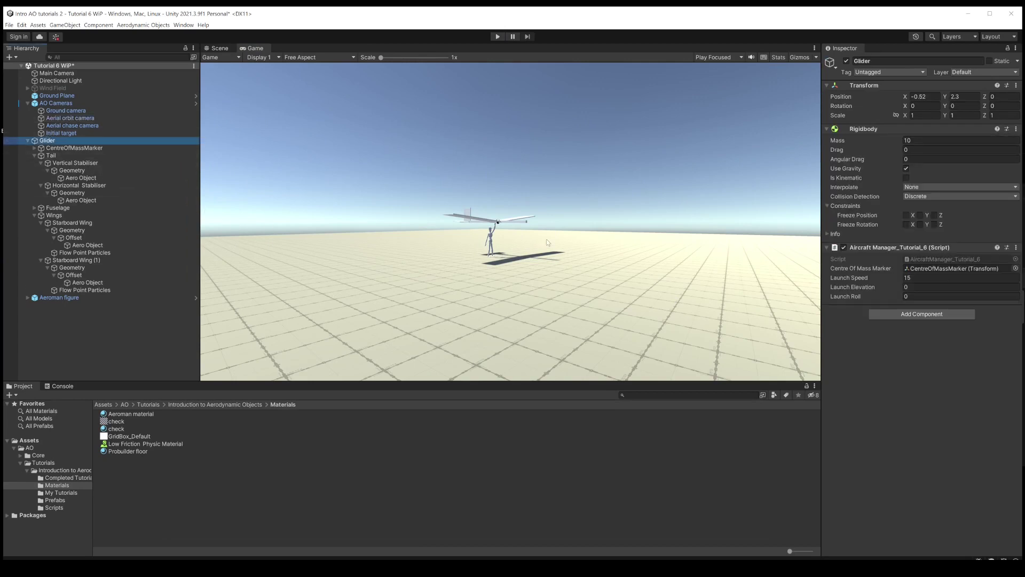
pyautogui.click(920, 278)
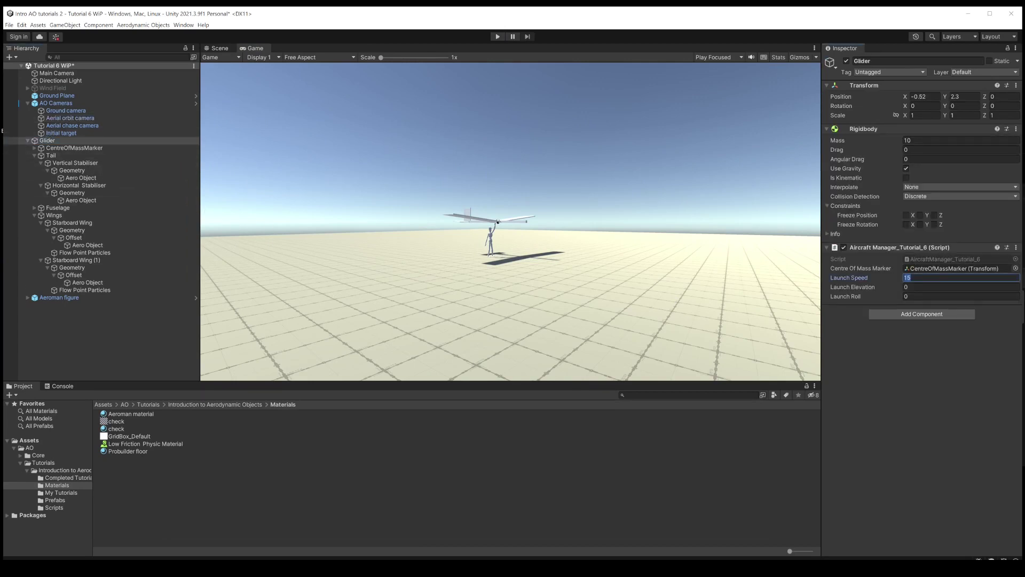
pyautogui.click(499, 37)
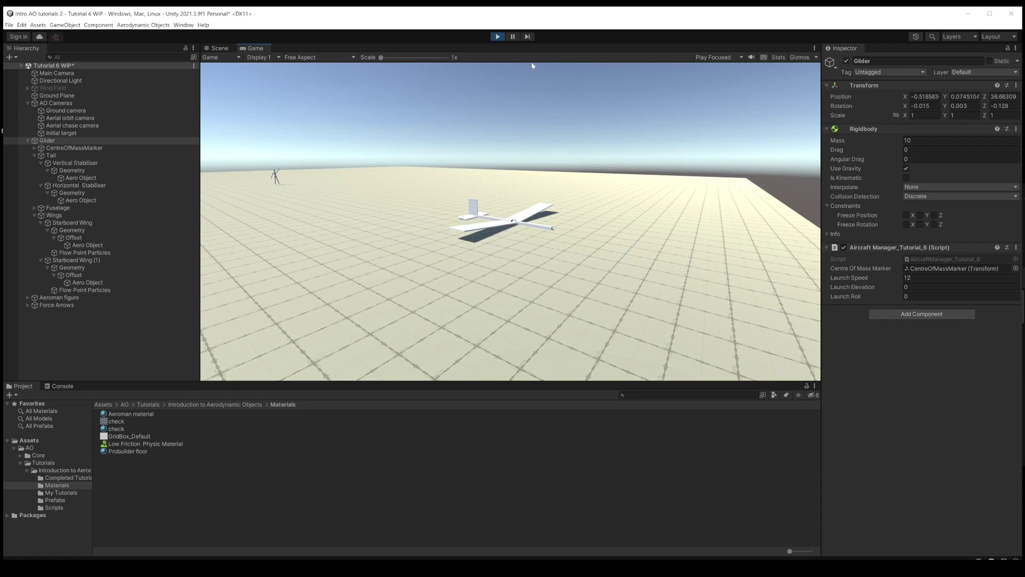
pyautogui.click(498, 37)
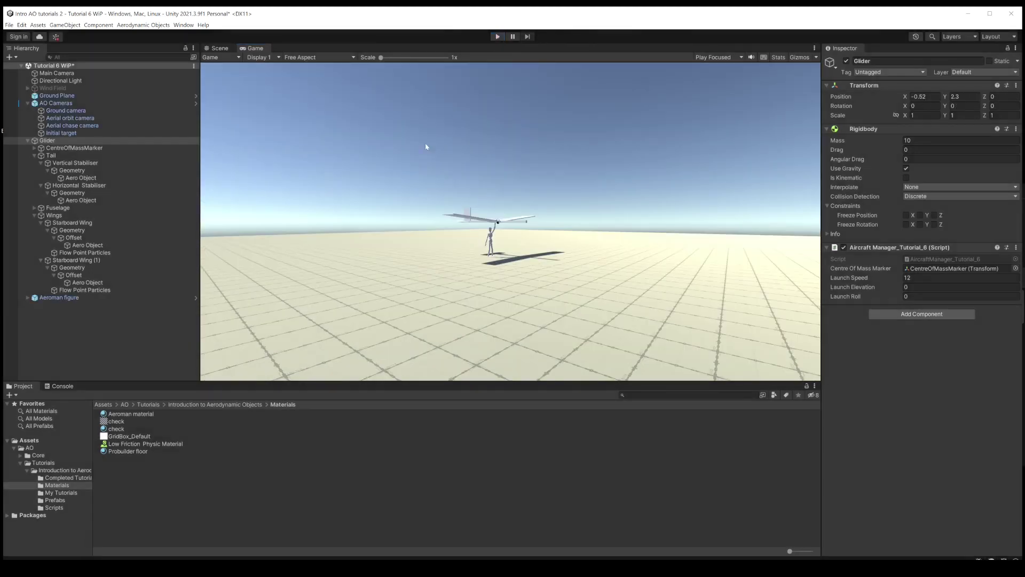
# Step: Set the Y rotation of the Horizontal Stabiliser's Geometry to -5 degrees and frame it in the Scene view
pyautogui.click(73, 192)
pyautogui.click(965, 106)
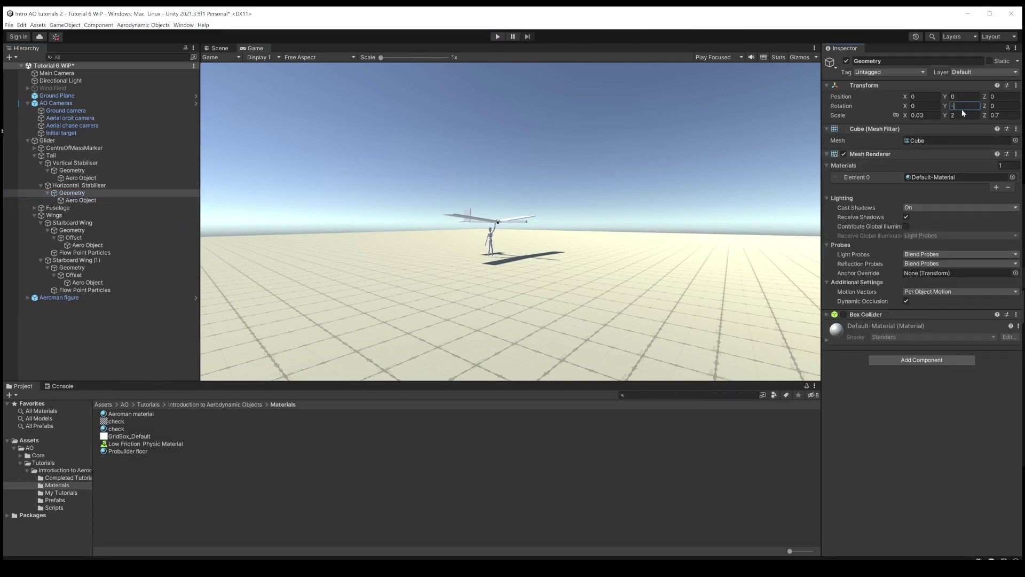
pyautogui.write('-5')
pyautogui.click(220, 48)
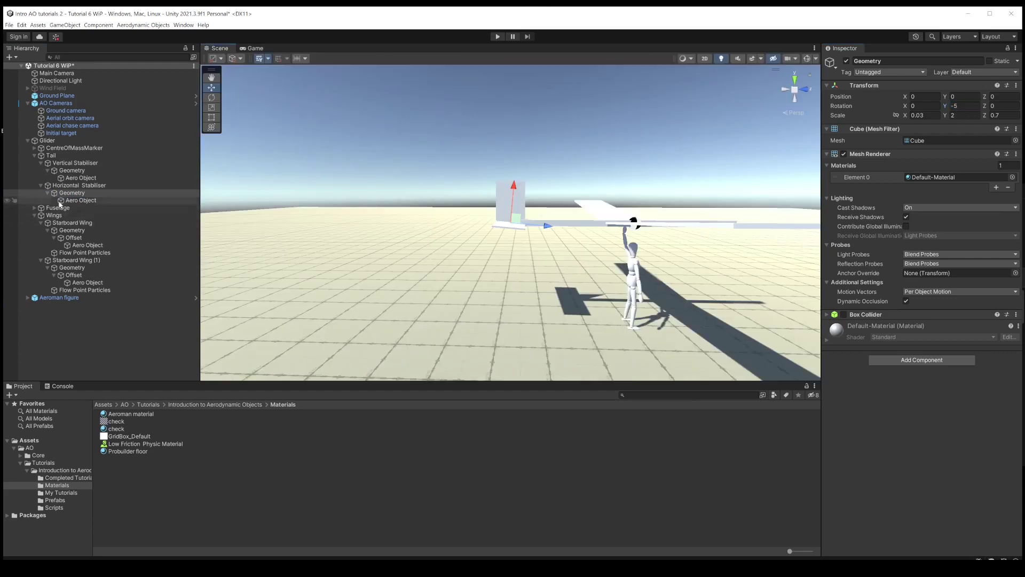
pyautogui.doubleClick(72, 192)
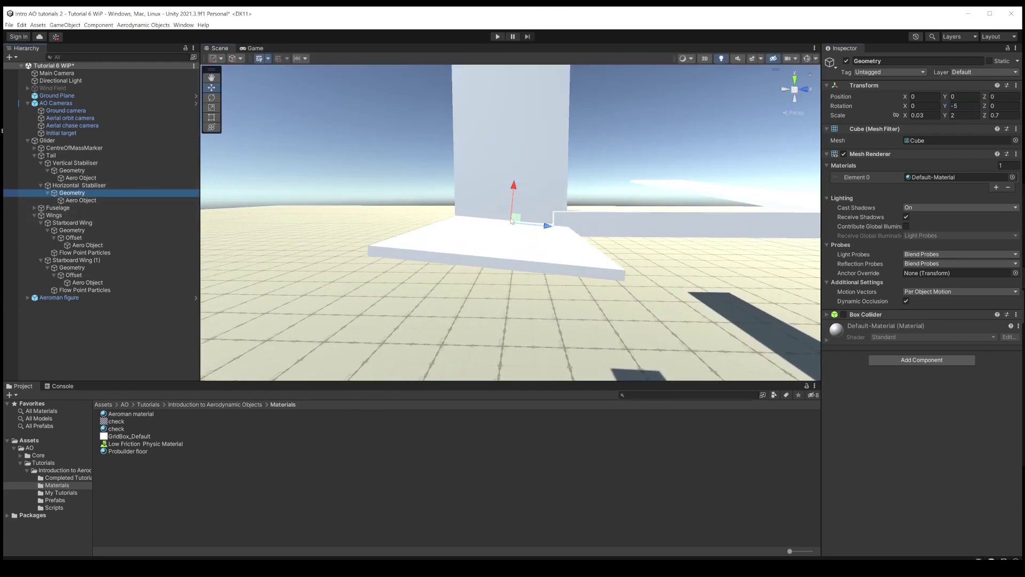
# Step: Run a test flight with the new stabiliser angle, stop it, and look over the whole Glider in the Scene view
pyautogui.click(498, 37)
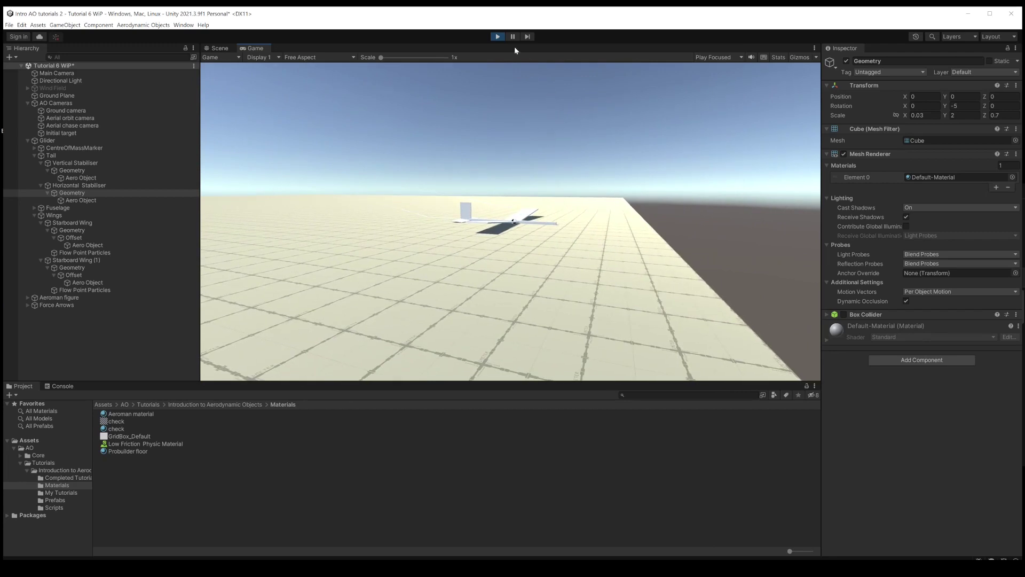
pyautogui.click(498, 37)
pyautogui.keyDown('alt'); pyautogui.moveTo(534, 245); pyautogui.dragTo(565, 252); pyautogui.keyUp('alt')
pyautogui.keyDown('alt'); pyautogui.moveTo(475, 229); pyautogui.dragTo(657, 211); pyautogui.keyUp('alt')
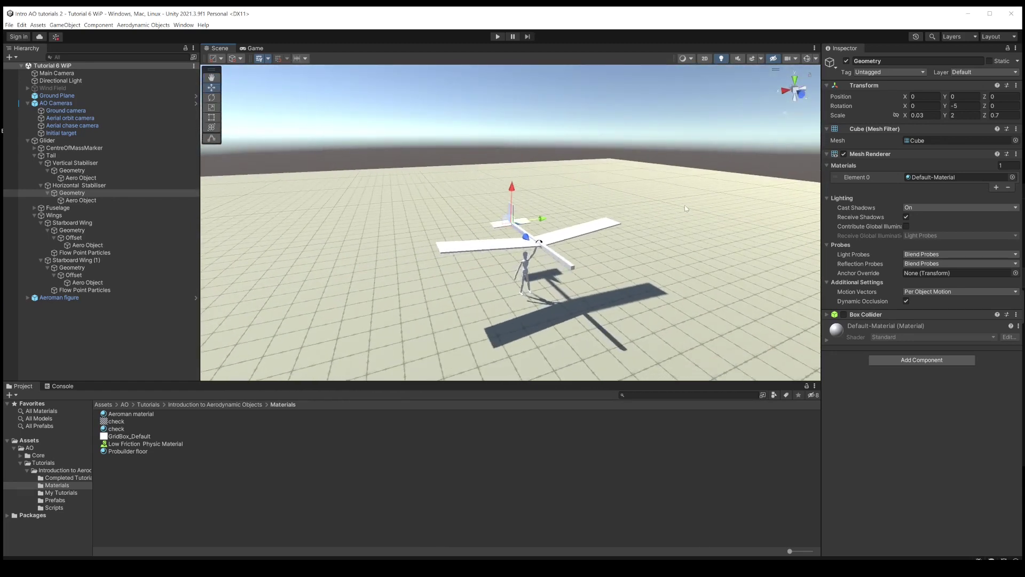
pyautogui.press('alt')
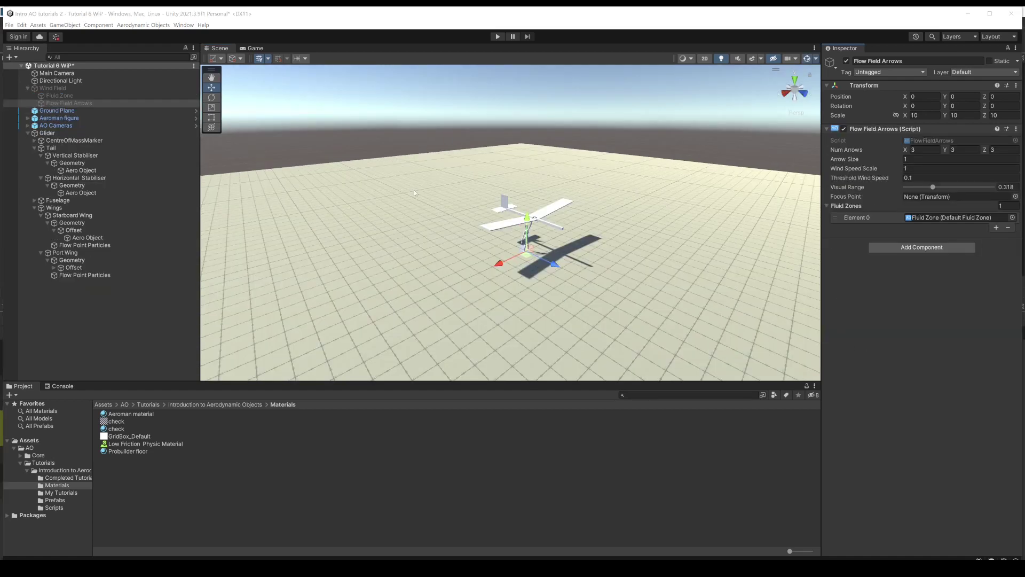
# Step: Enable the Wind Field object so that its Fluid Zone and Flow Field Arrows are active
pyautogui.click(50, 87)
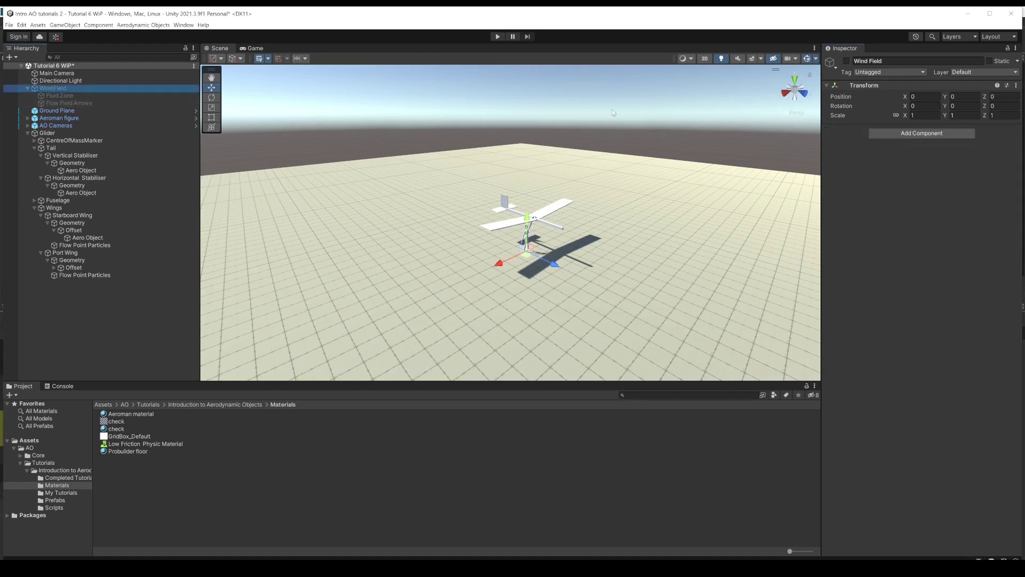
pyautogui.click(846, 61)
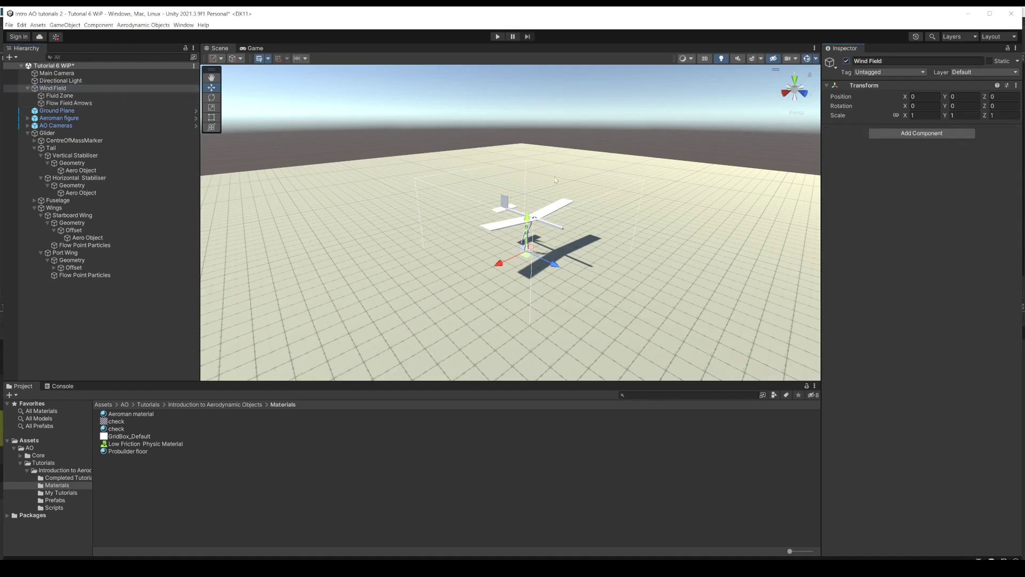
pyautogui.keyDown('alt'); pyautogui.moveTo(528, 208); pyautogui.dragTo(577, 230); pyautogui.keyUp('alt')
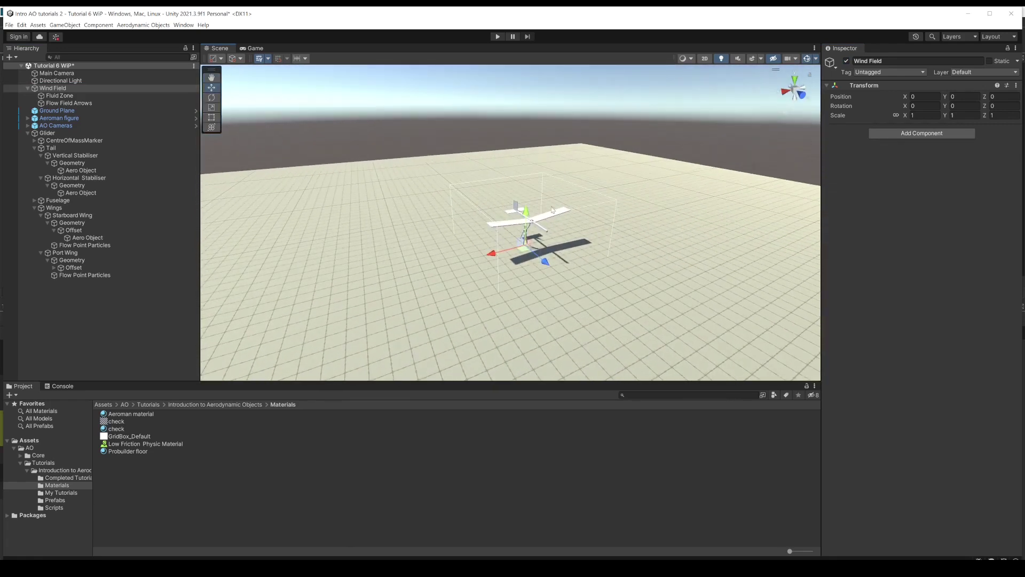
# Step: Scale the Wind Field to 20 on the X, Y and Z axes and check its extent around the ground plane
pyautogui.click(107, 88)
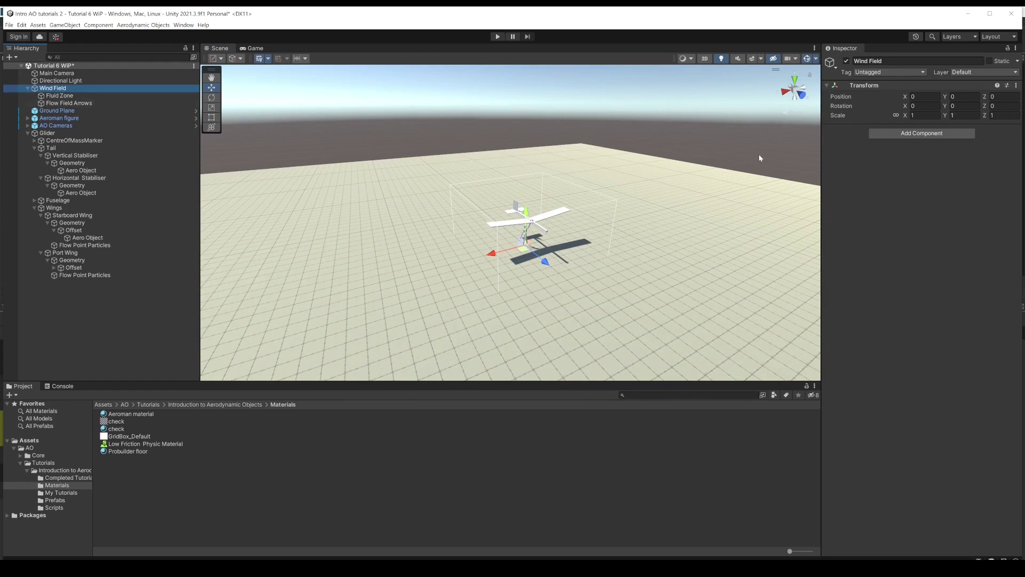
pyautogui.click(924, 115)
pyautogui.write('20')
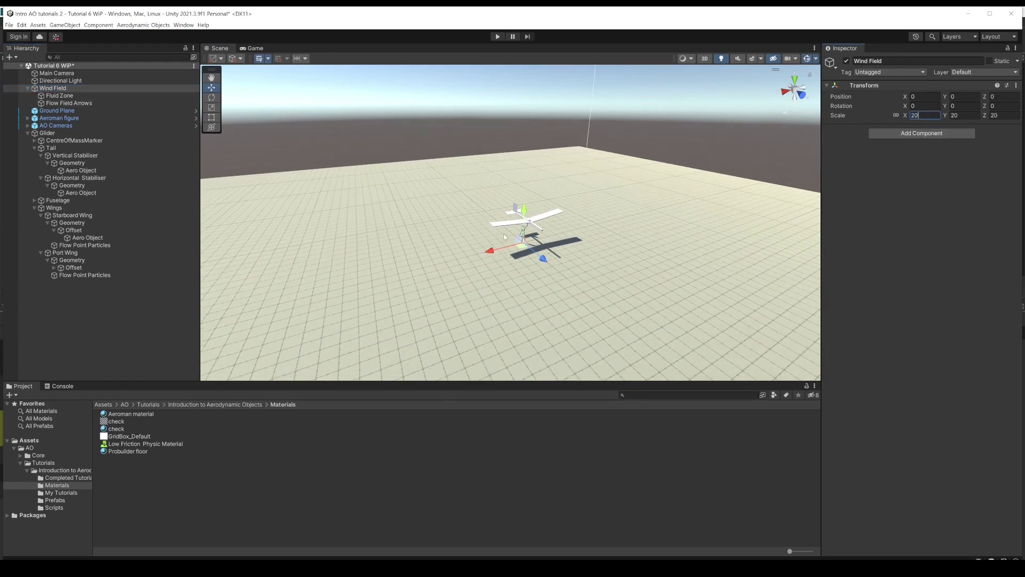
pyautogui.scroll(-8, 505, 237)
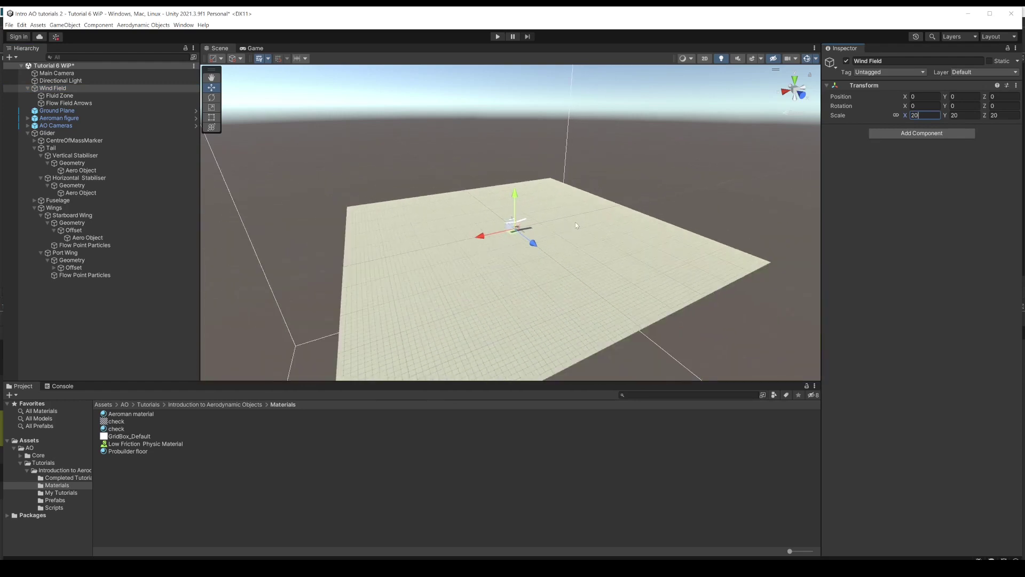
pyautogui.scroll(-8, 575, 222)
pyautogui.keyDown('alt'); pyautogui.moveTo(569, 228); pyautogui.dragTo(556, 258); pyautogui.keyUp('alt')
# Step: Set the Fluid Zone's Elevation to 90 and its Speed to 2 for an upward wind
pyautogui.click(57, 96)
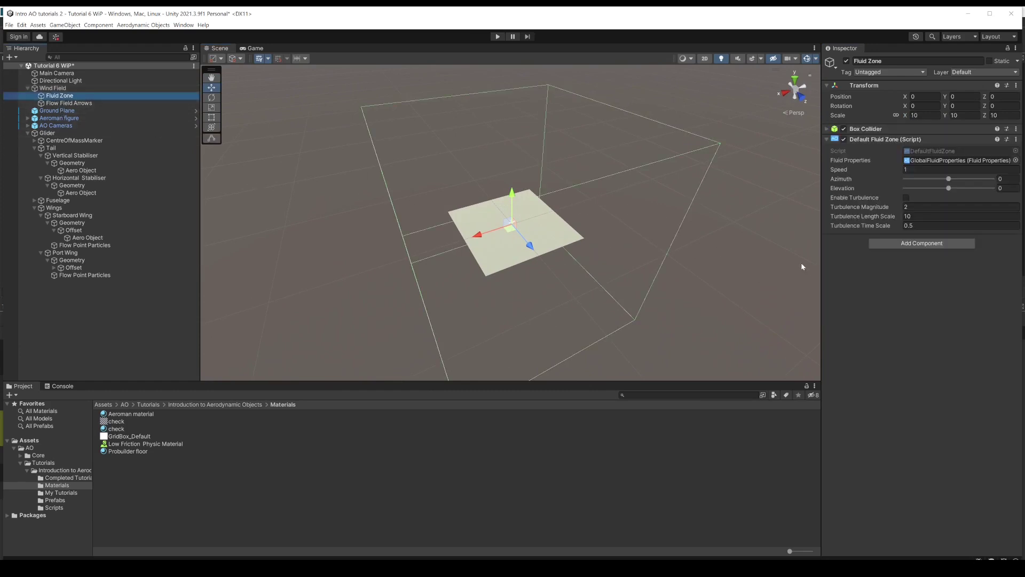
pyautogui.click(1006, 188)
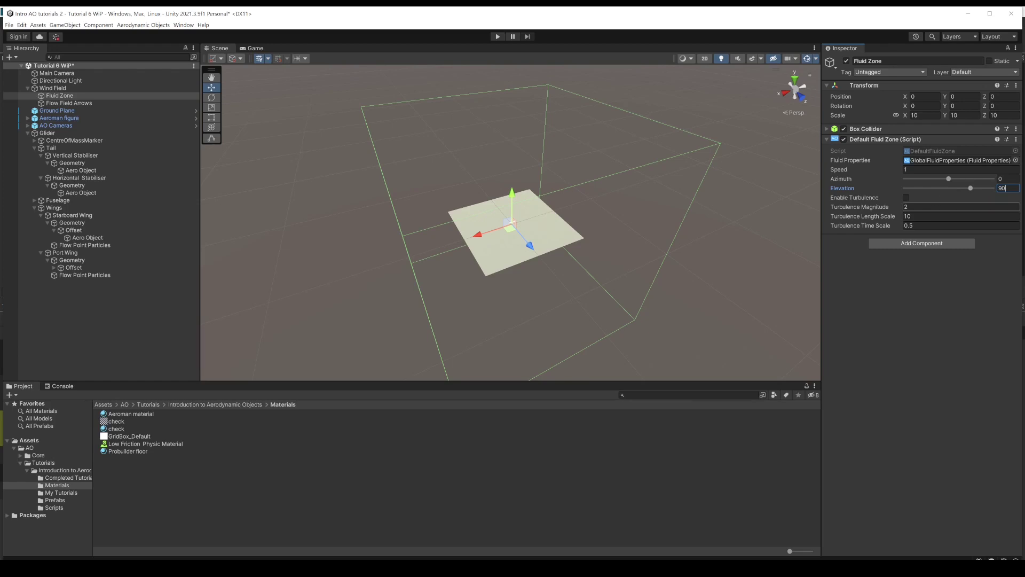
pyautogui.press('Return')
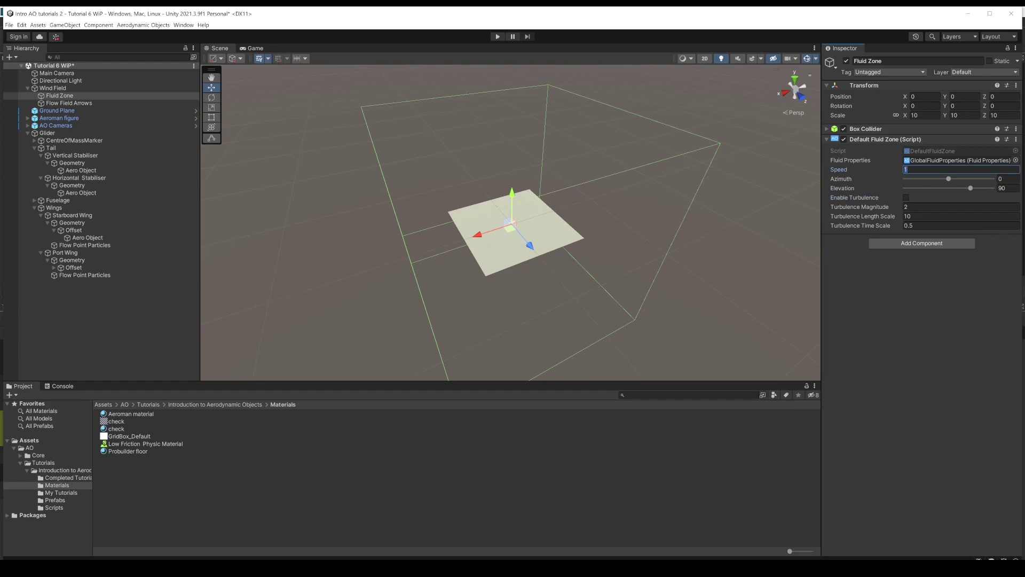
pyautogui.write('2')
# Step: Set the Flow Field Arrows' Num Arrows to 10 on X, Y and Z, with Arrow Size 2 and Wind Speed Scale 2
pyautogui.click(77, 104)
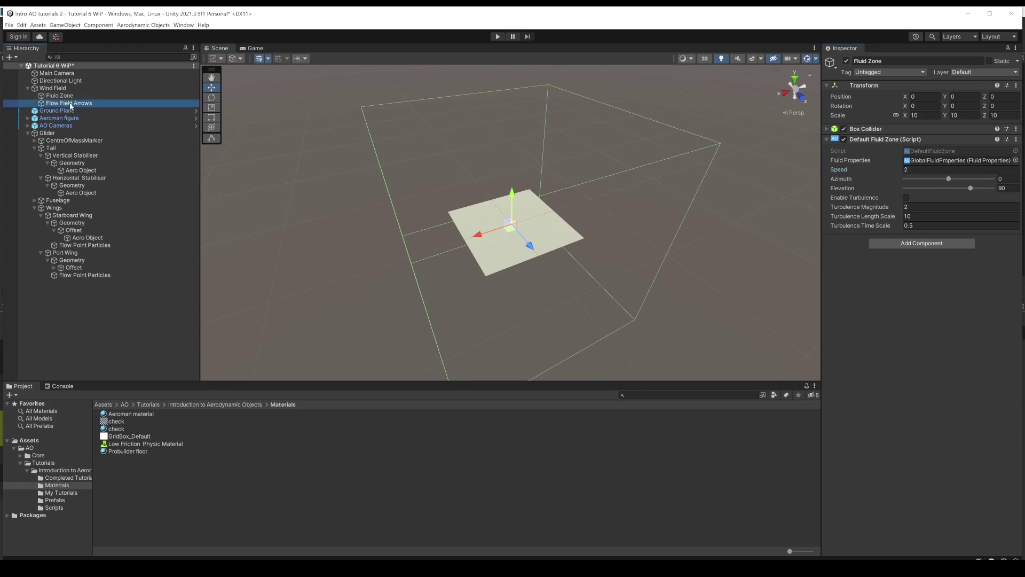
pyautogui.click(924, 150)
pyautogui.press('Tab')
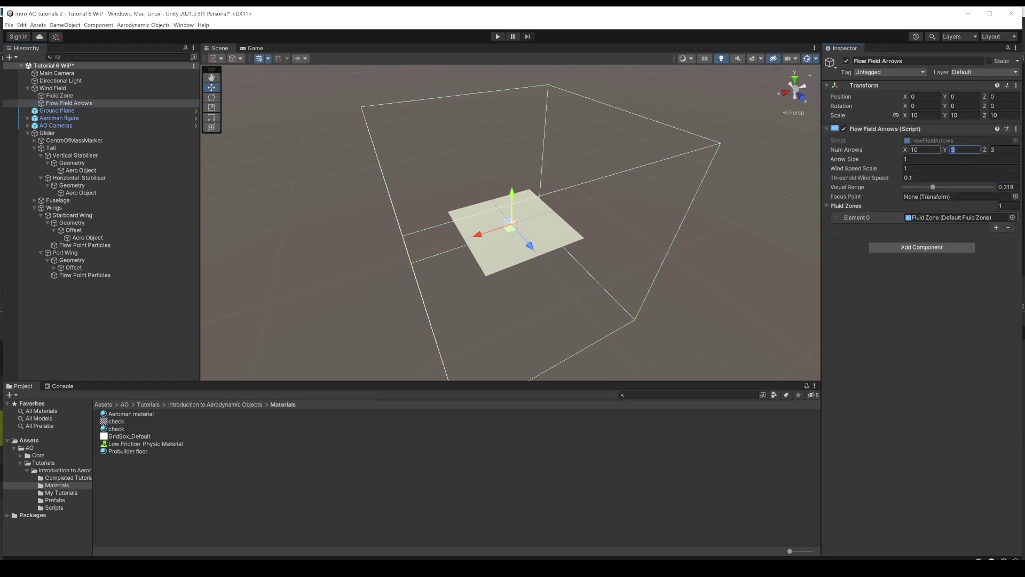
pyautogui.write('10')
pyautogui.press('Tab')
pyautogui.press('Tab')
pyautogui.write('2')
pyautogui.press('Tab')
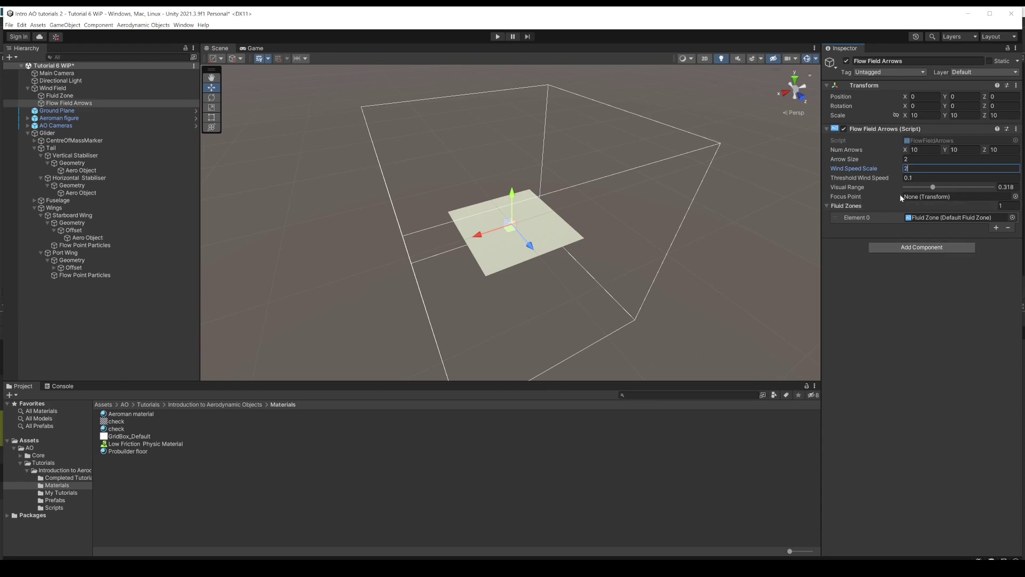
# Step: Assign the Glider as the Flow Field Arrows' Focus Point and run a test flight through the wind field
pyautogui.moveTo(49, 138); pyautogui.dragTo(412, 147)
pyautogui.moveTo(877, 178); pyautogui.dragTo(932, 199)
pyautogui.keyDown('alt'); pyautogui.moveTo(401, 186); pyautogui.dragTo(469, 180); pyautogui.keyUp('alt')
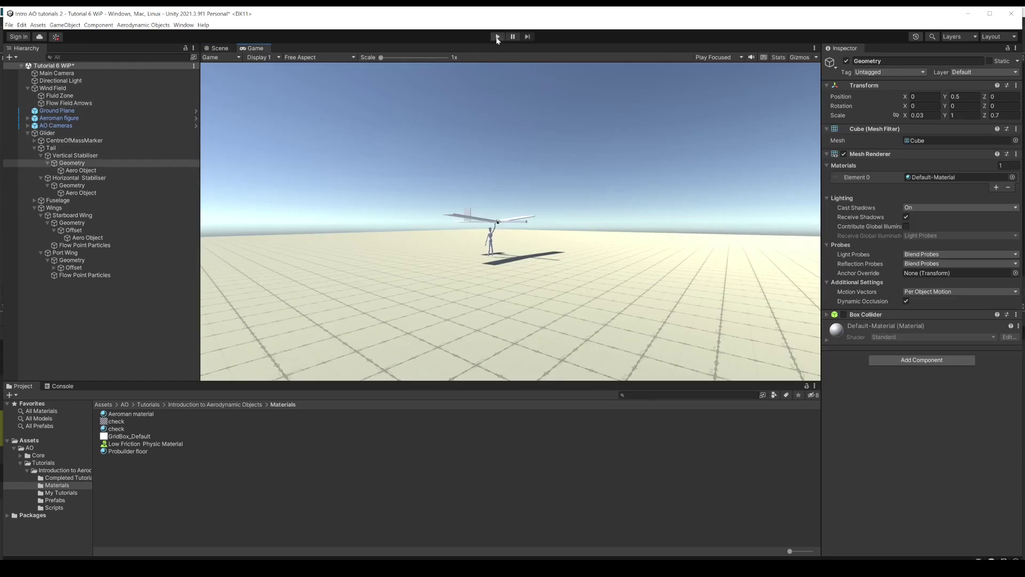
pyautogui.click(497, 37)
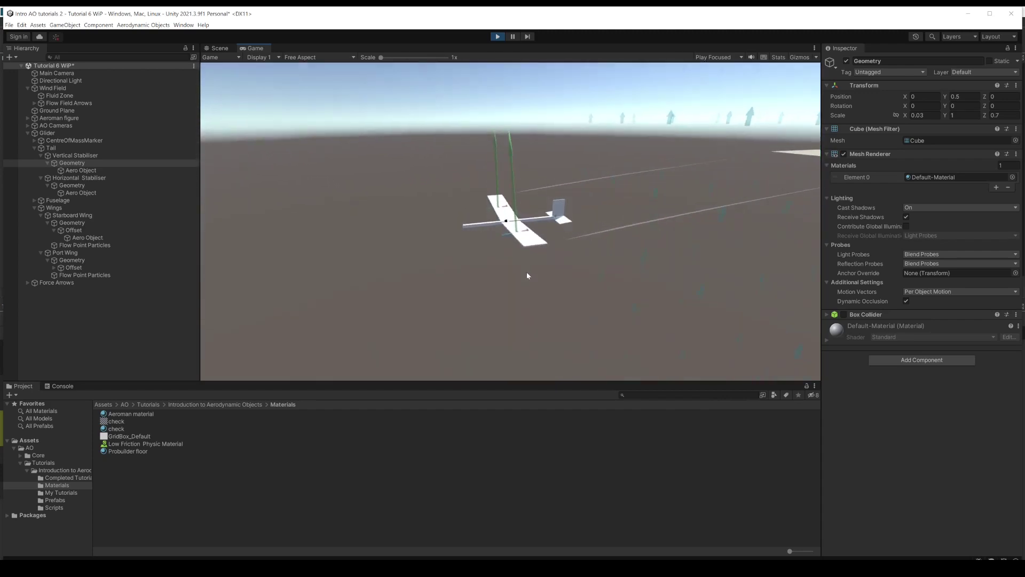
pyautogui.hotkey('ctrl', 'p')
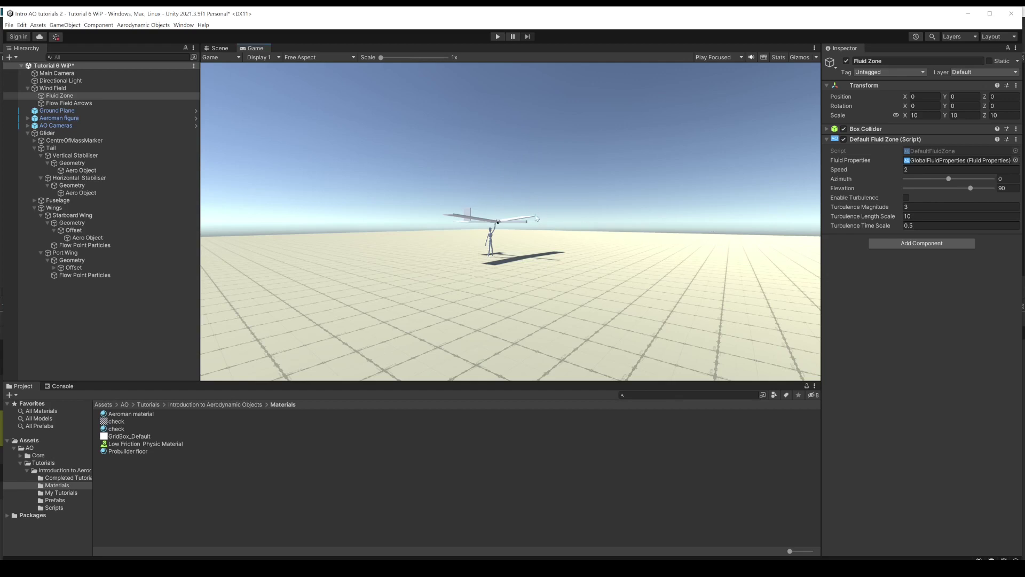
# Step: Test-fly the Glider with the Vertical Stabiliser's Y rotation set to 7, and again with it set to -5
pyautogui.click(223, 50)
pyautogui.keyDown('alt'); pyautogui.moveTo(422, 206); pyautogui.dragTo(513, 293); pyautogui.keyUp('alt')
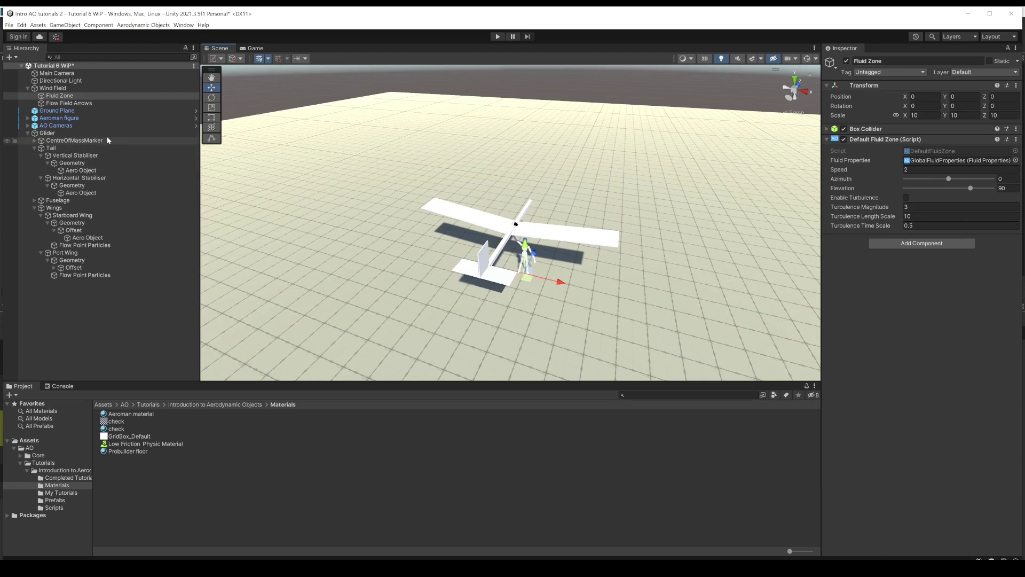
pyautogui.click(71, 163)
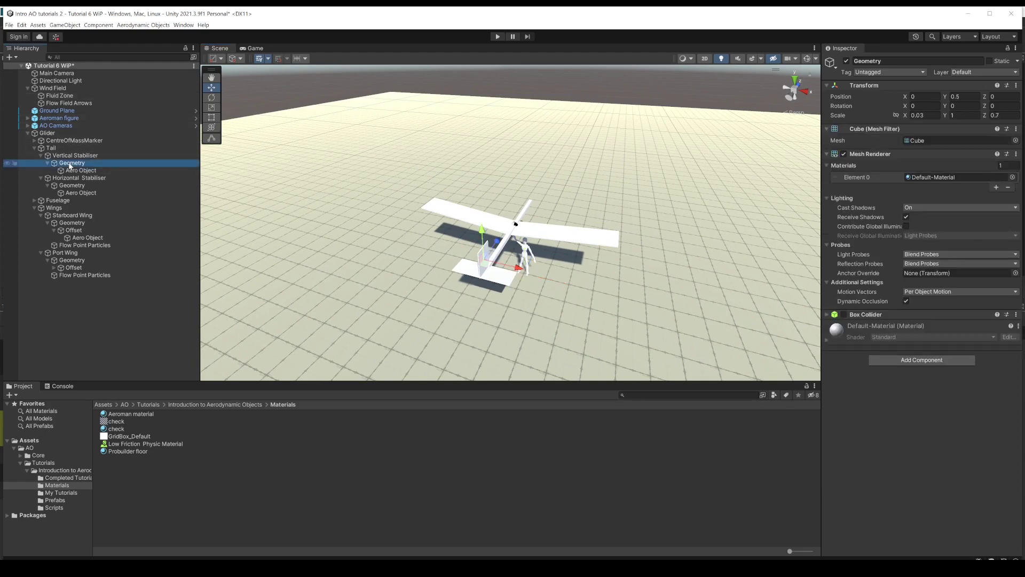
pyautogui.click(64, 156)
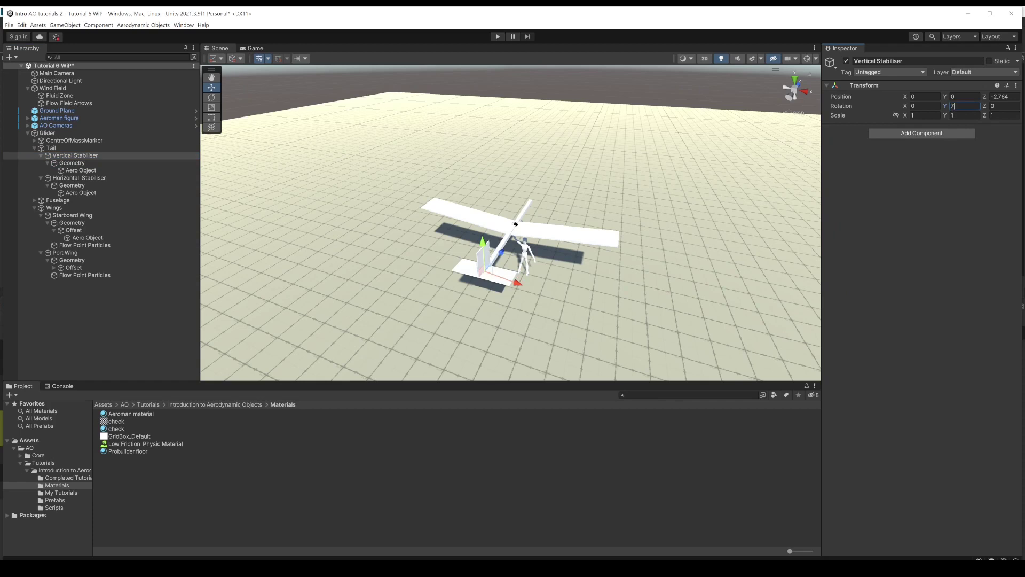
pyautogui.write('7')
pyautogui.press('Return')
pyautogui.scroll(5, 487, 282)
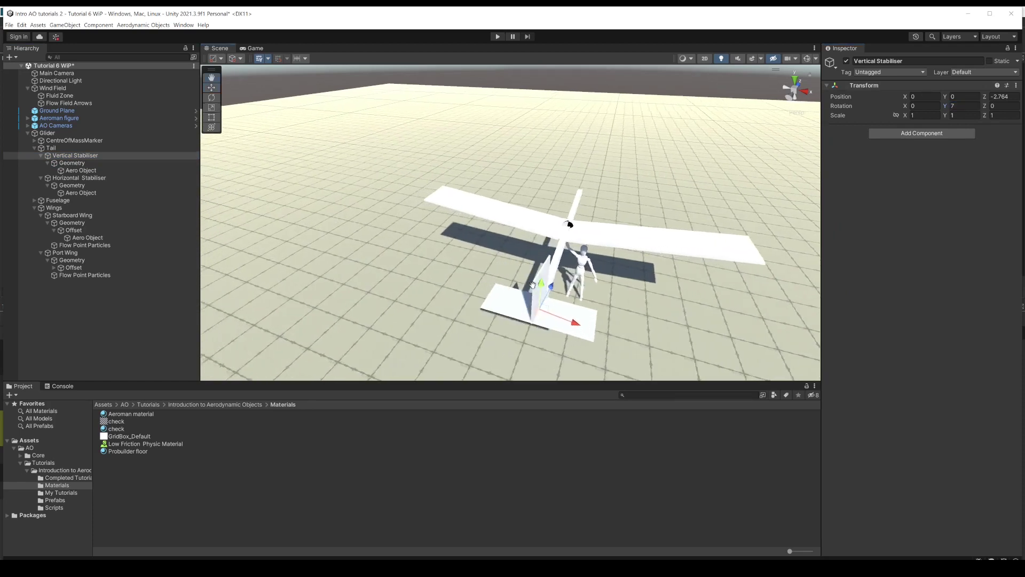
pyautogui.moveTo(533, 284); pyautogui.dragTo(569, 291, button='middle')
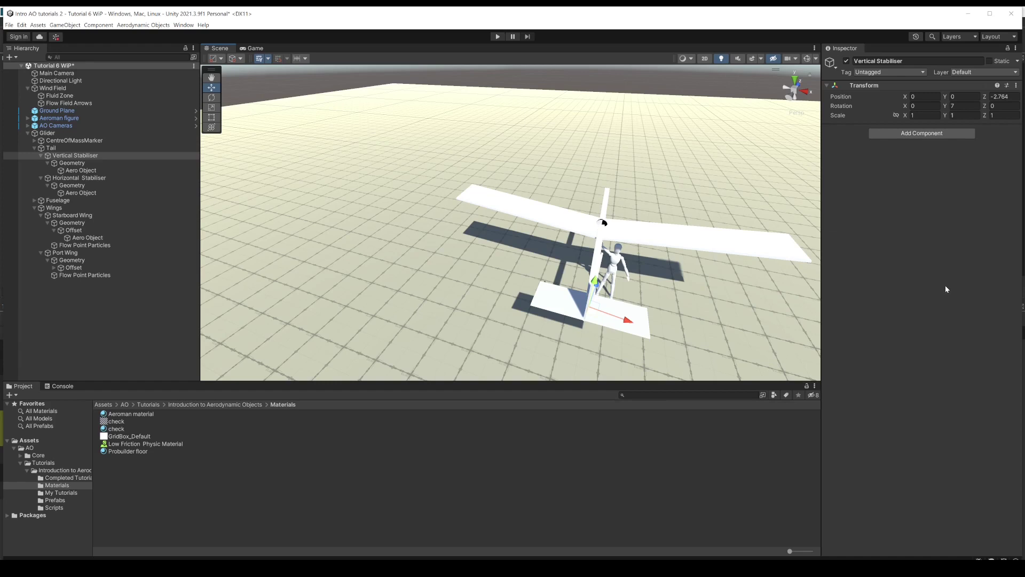
pyautogui.click(498, 37)
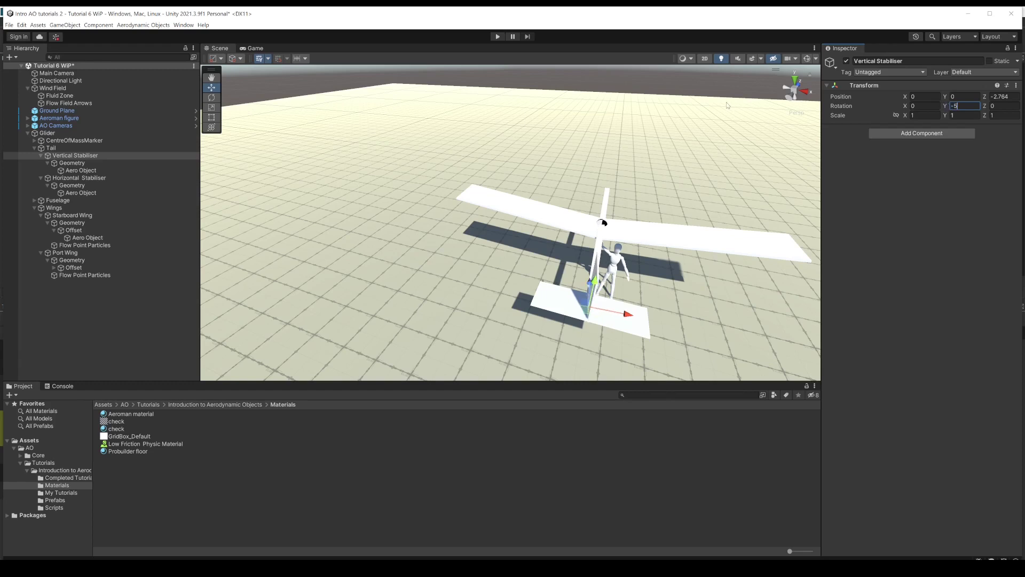
pyautogui.click(496, 36)
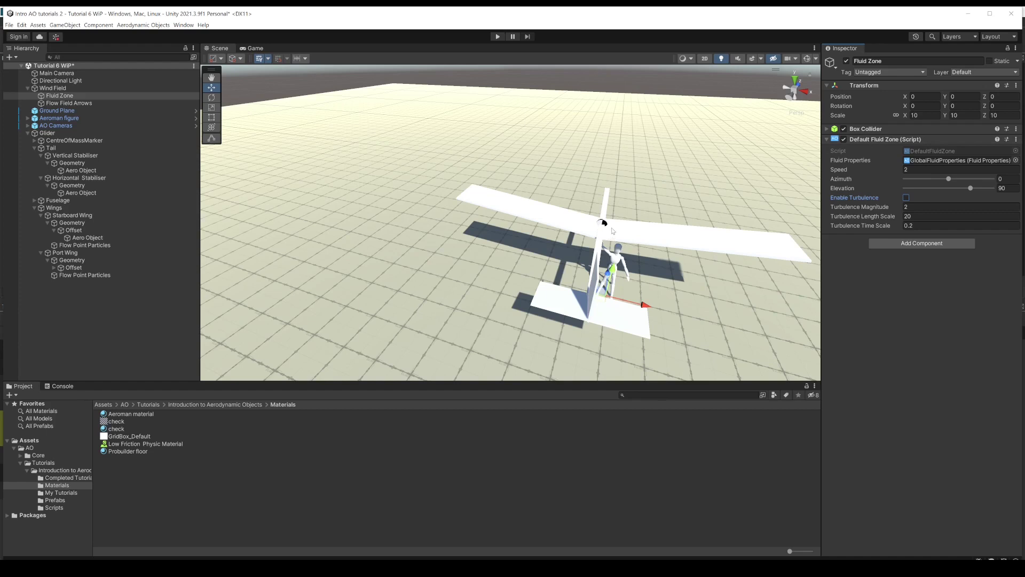
# Step: Move the CentreOfMassMarker toward the tail to a Z position of about -0.6 and run a test flight
pyautogui.keyDown('alt'); pyautogui.moveTo(637, 256); pyautogui.dragTo(538, 222); pyautogui.keyUp('alt')
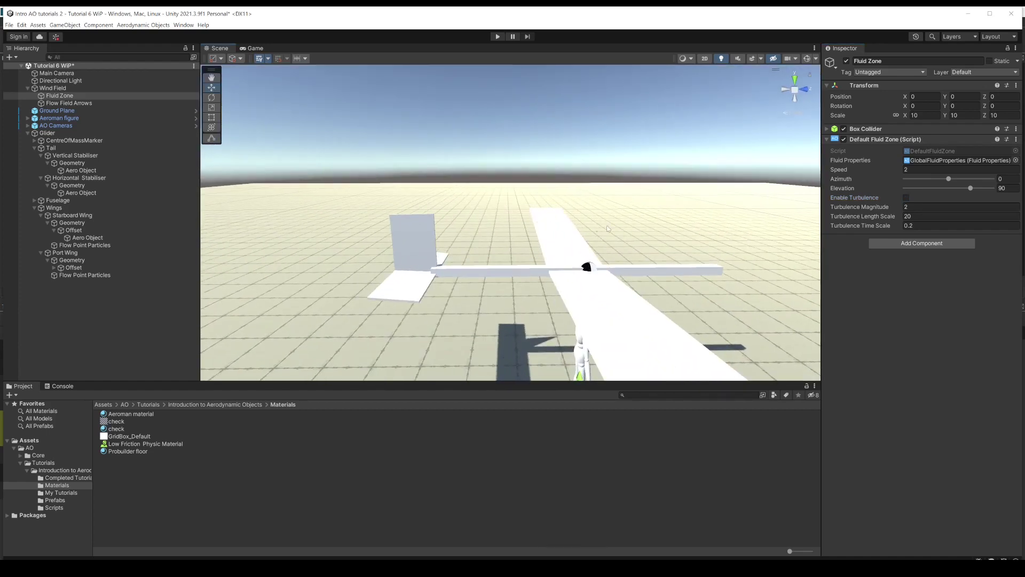
pyautogui.click(46, 140)
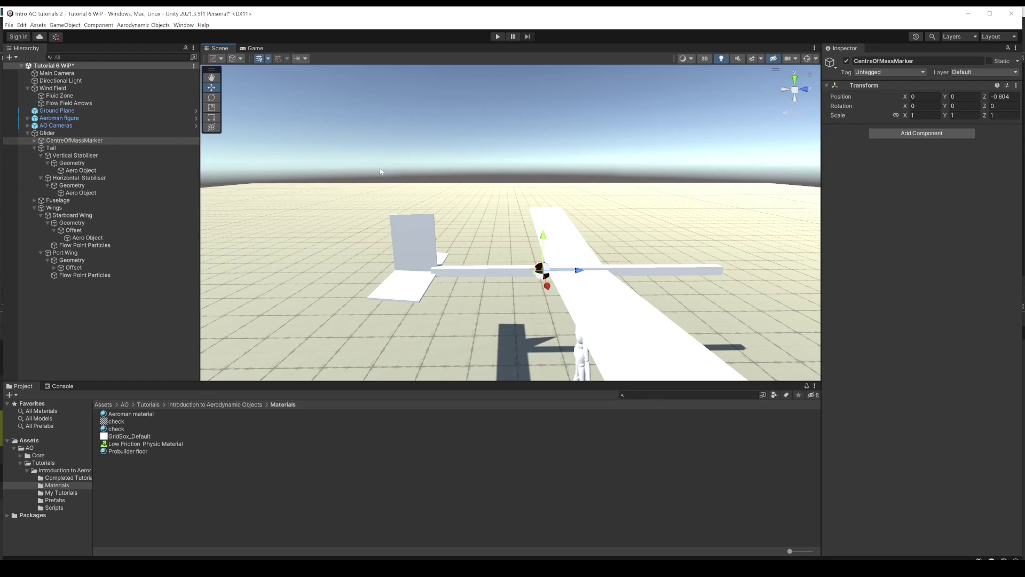
pyautogui.click(497, 36)
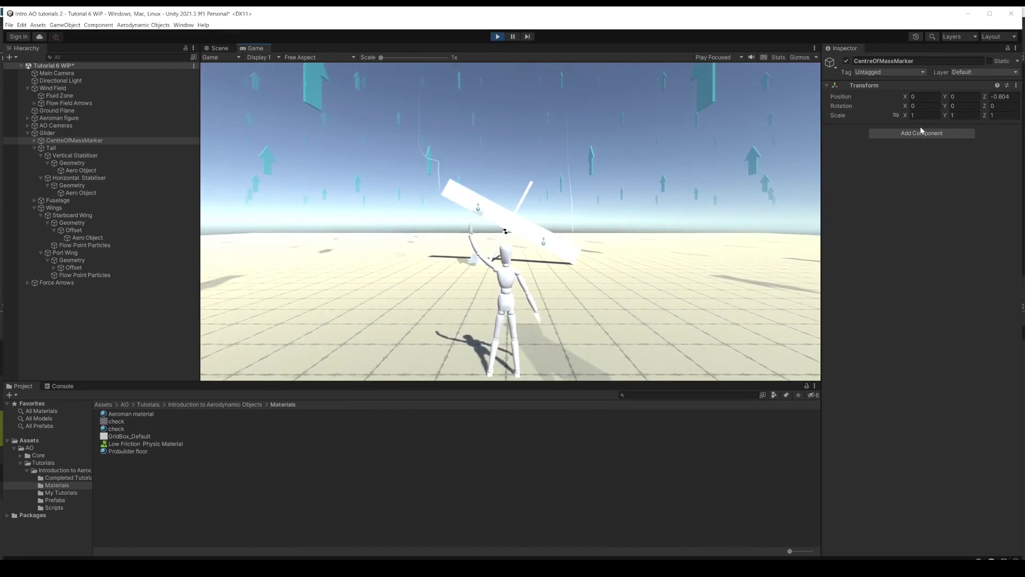
pyautogui.click(498, 37)
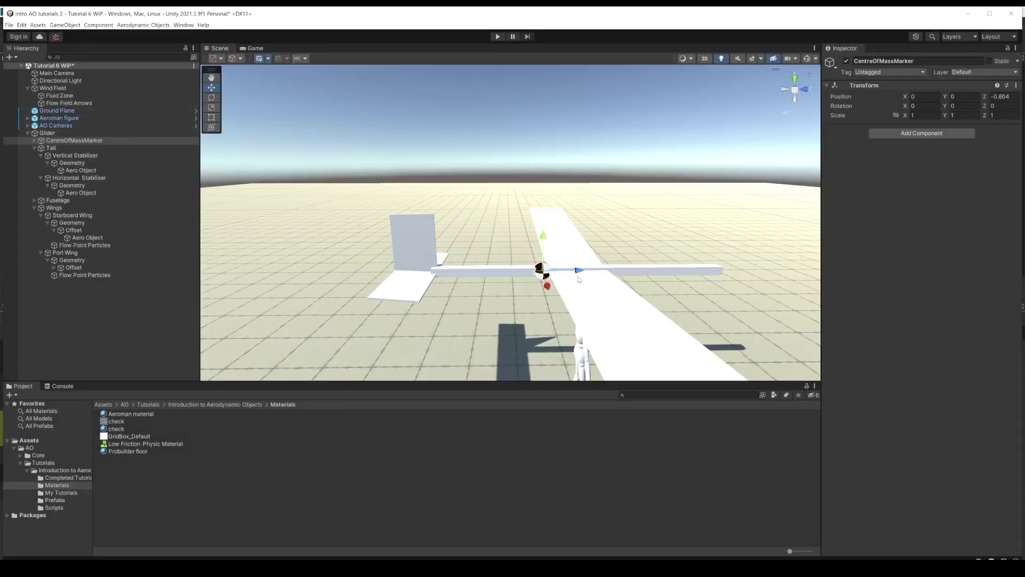
# Step: Move the CentreOfMassMarker toward the nose to a Z position of about 0.58 and run a test flight
pyautogui.moveTo(580, 272); pyautogui.dragTo(644, 270)
pyautogui.click(497, 36)
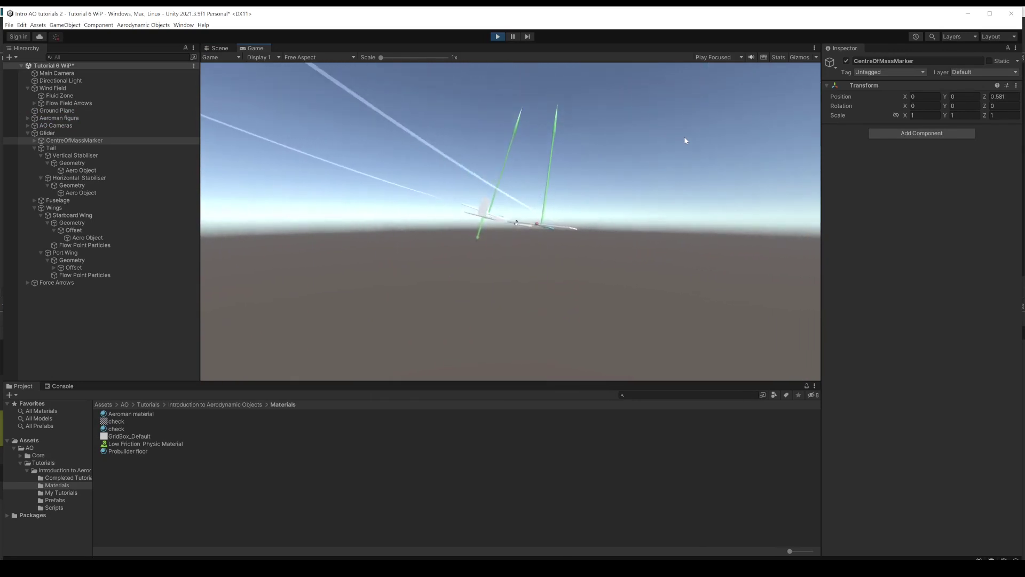
pyautogui.hotkey('ctrl', 'p')
# Step: Set the CentreOfMassMarker's Z position to about 0.15, near the wings, and watch a test flight from another angle
pyautogui.moveTo(615, 274); pyautogui.dragTo(621, 276)
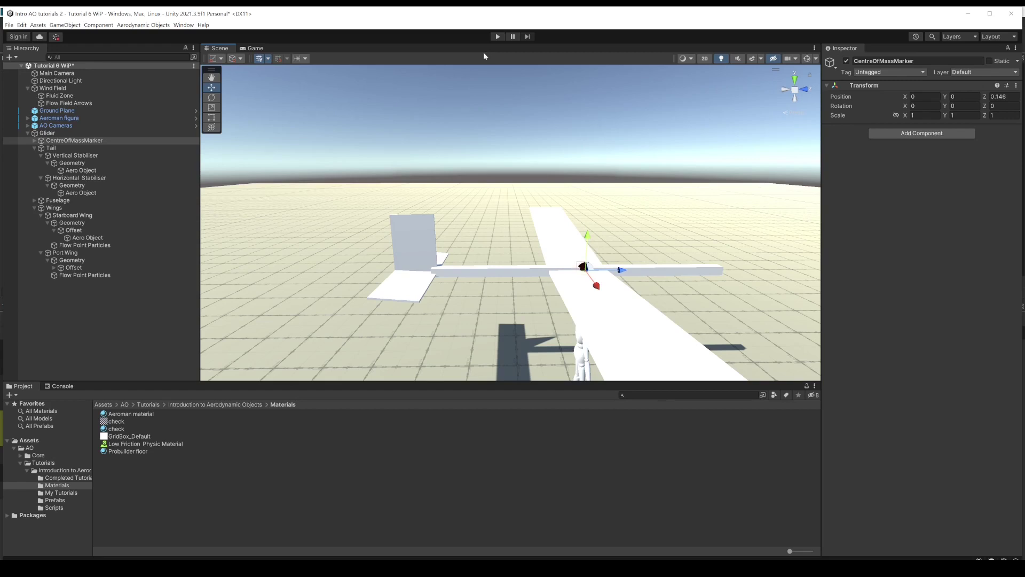
pyautogui.click(497, 37)
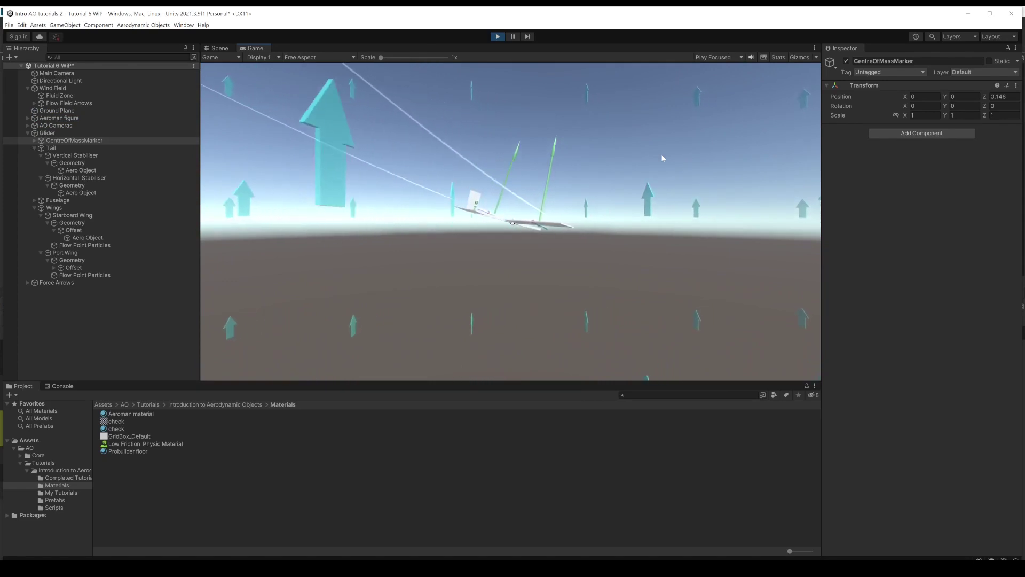
pyautogui.moveTo(650, 175); pyautogui.dragTo(486, 221)
pyautogui.hotkey('ctrl', 'p')
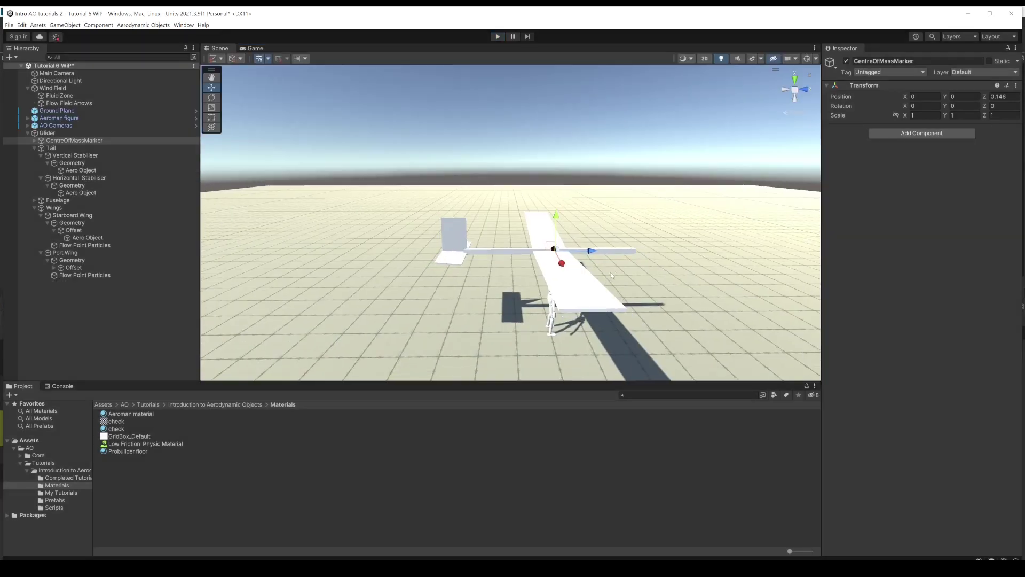
pyautogui.keyDown('alt'); pyautogui.moveTo(622, 250); pyautogui.dragTo(470, 219); pyautogui.keyUp('alt')
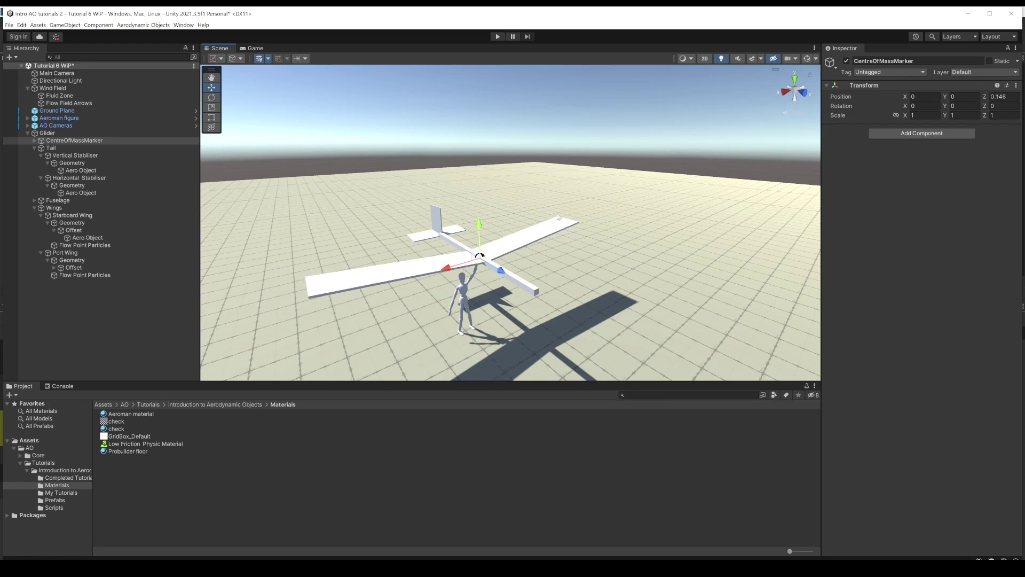
pyautogui.keyDown('alt'); pyautogui.moveTo(407, 291); pyautogui.dragTo(472, 267); pyautogui.keyUp('alt')
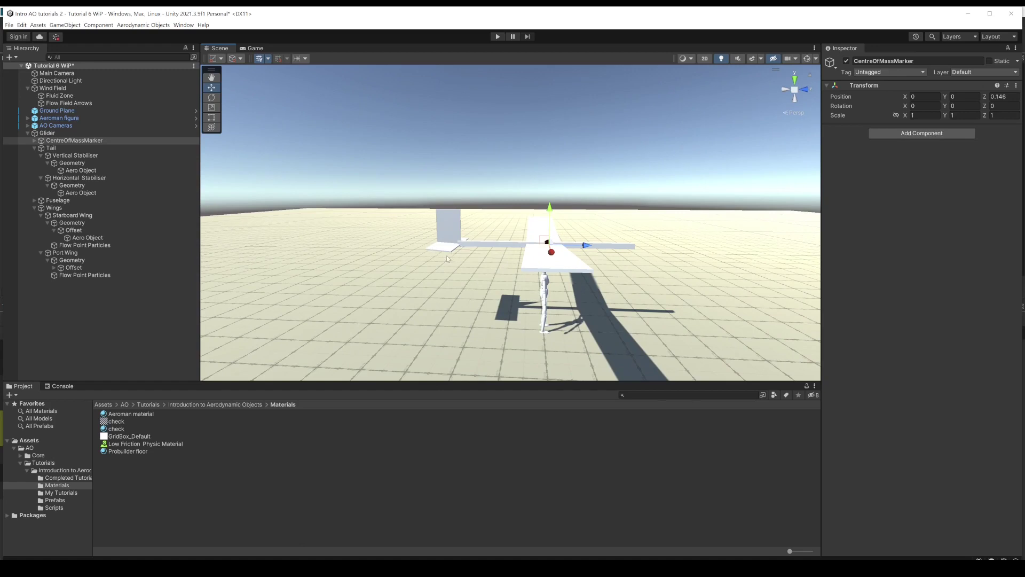
pyautogui.keyDown('alt'); pyautogui.moveTo(469, 245); pyautogui.dragTo(463, 272); pyautogui.keyUp('alt')
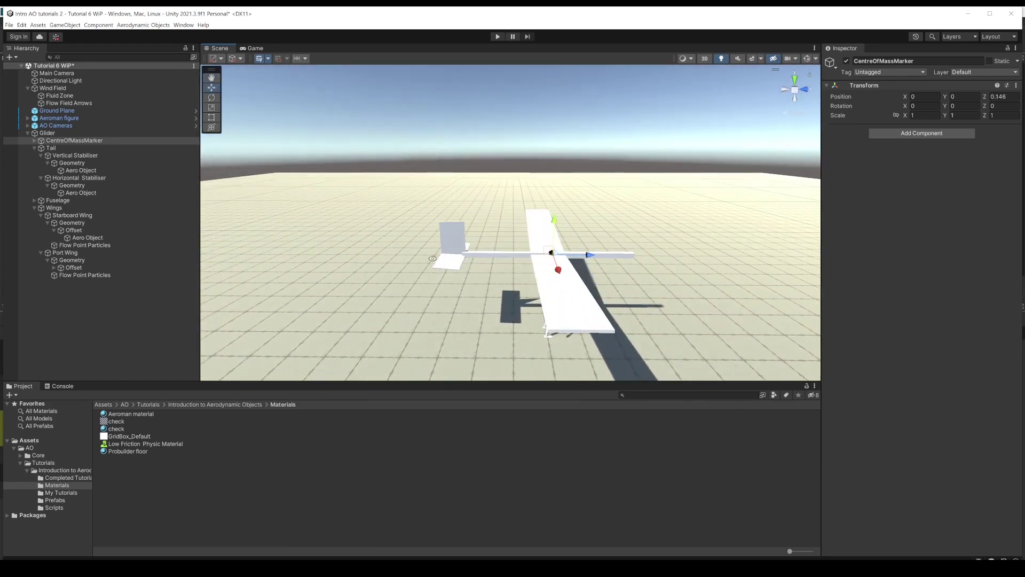
pyautogui.keyDown('alt'); pyautogui.moveTo(401, 251); pyautogui.dragTo(487, 244); pyautogui.keyUp('alt')
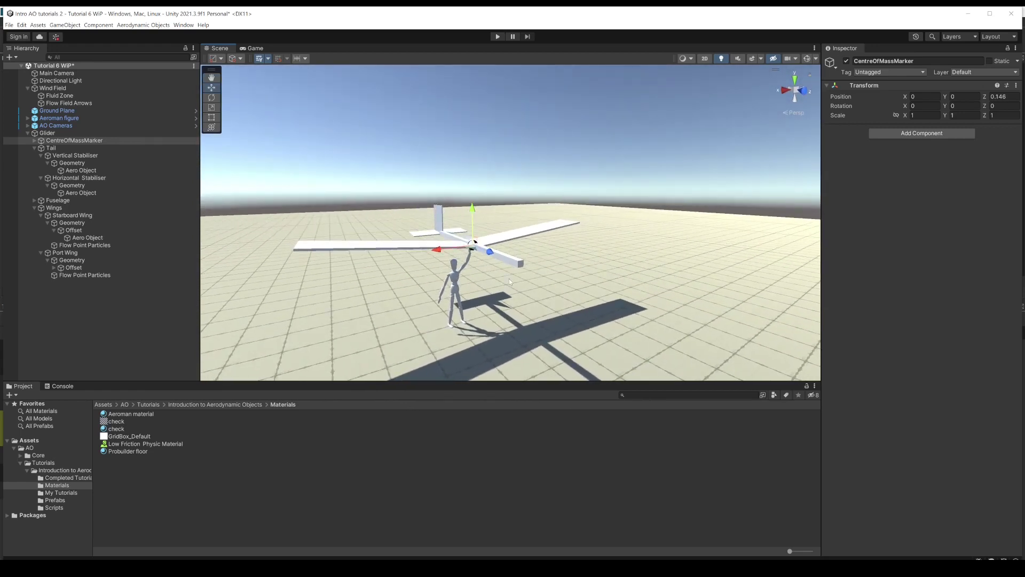